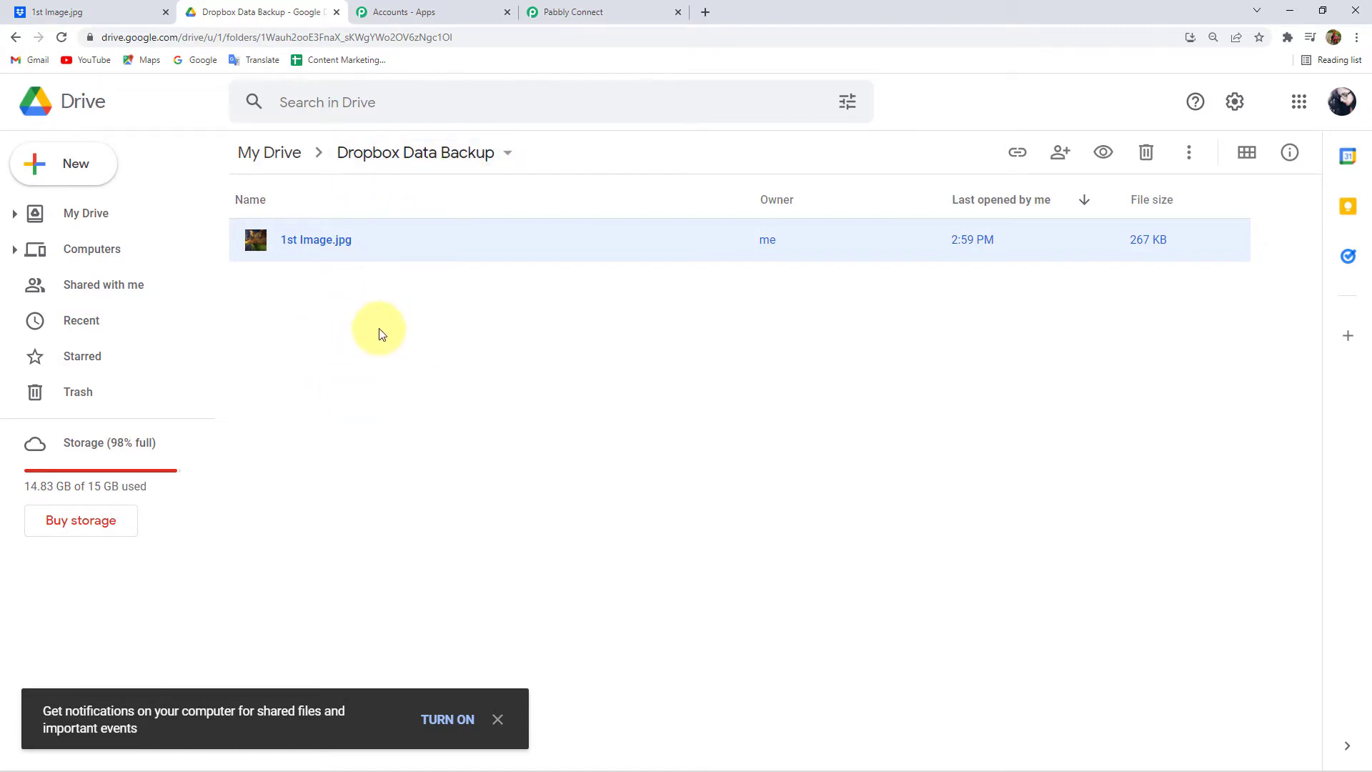
# - Upload 2nd.jpg to Dropbox's Google Drive Data Backup folder and preview the sunset photo
pyautogui.click(85, 11)
pyautogui.click(314, 240)
pyautogui.click(346, 296)
pyautogui.doubleClick(144, 136)
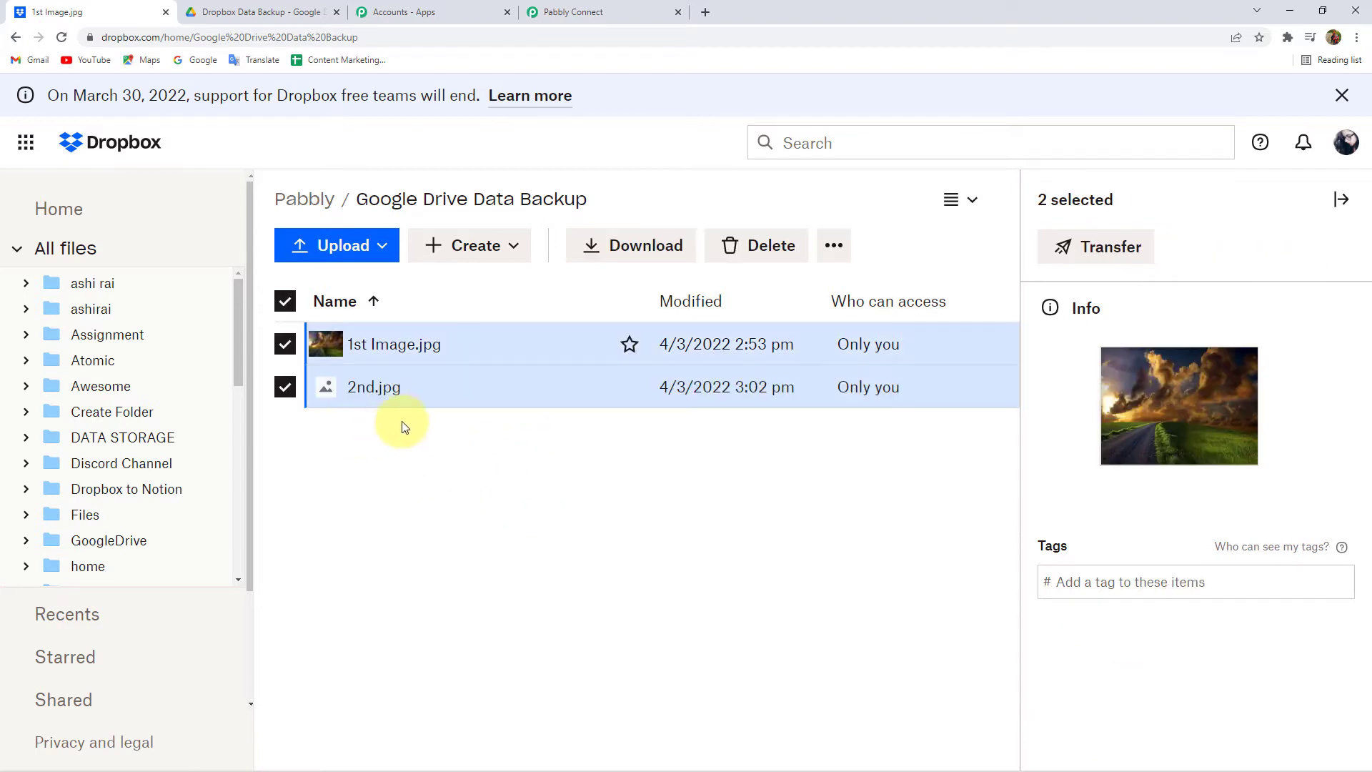
pyautogui.click(398, 488)
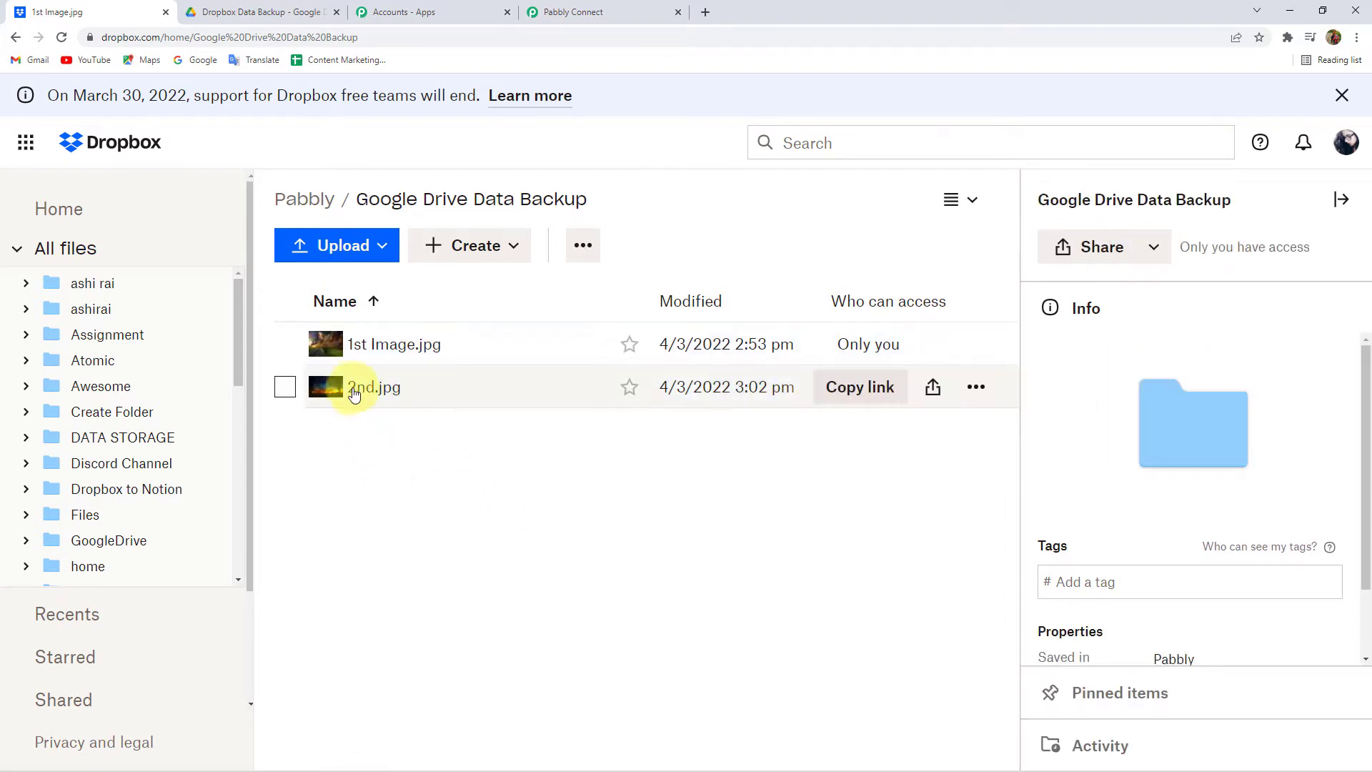
pyautogui.click(361, 388)
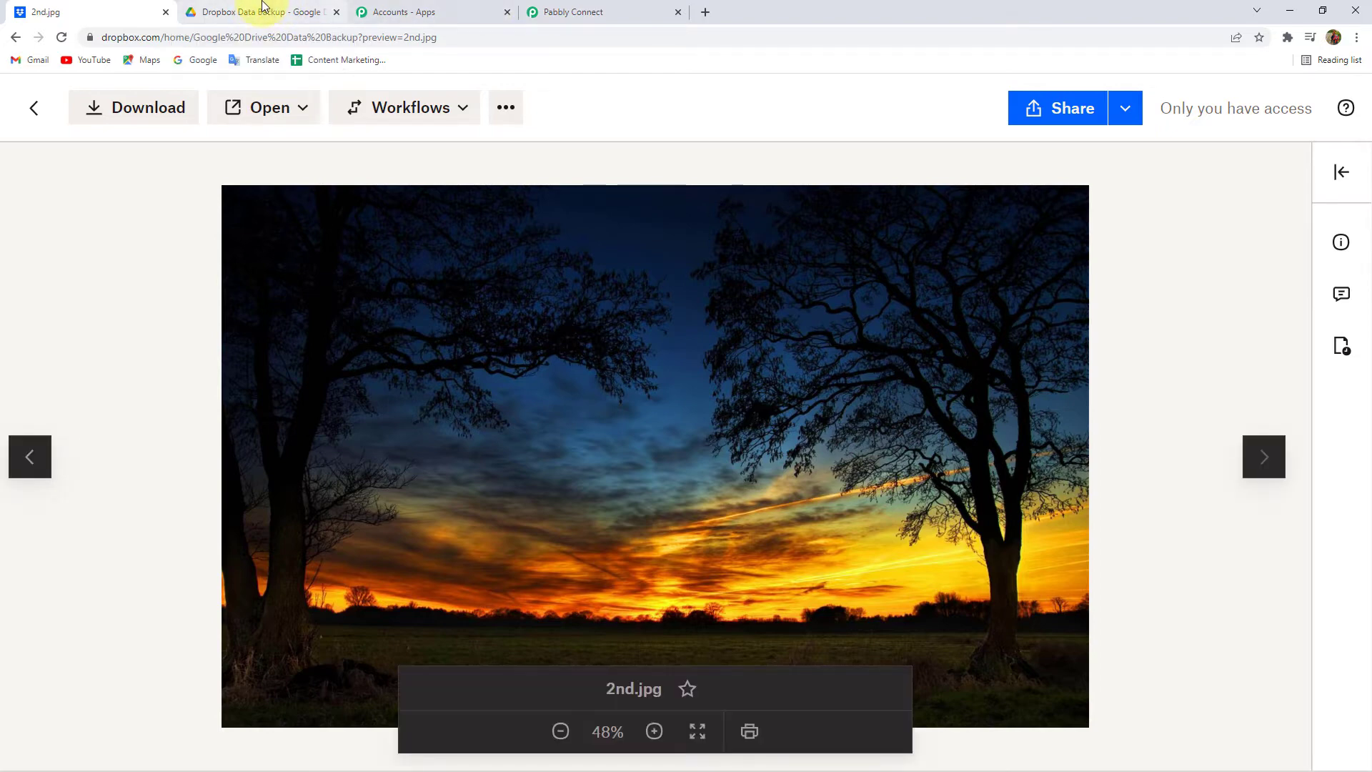
pyautogui.click(269, 12)
# - Open 2nd.jpg in Google Drive's Dropbox Data Backup folder and dismiss the notifications prompt
pyautogui.click(347, 375)
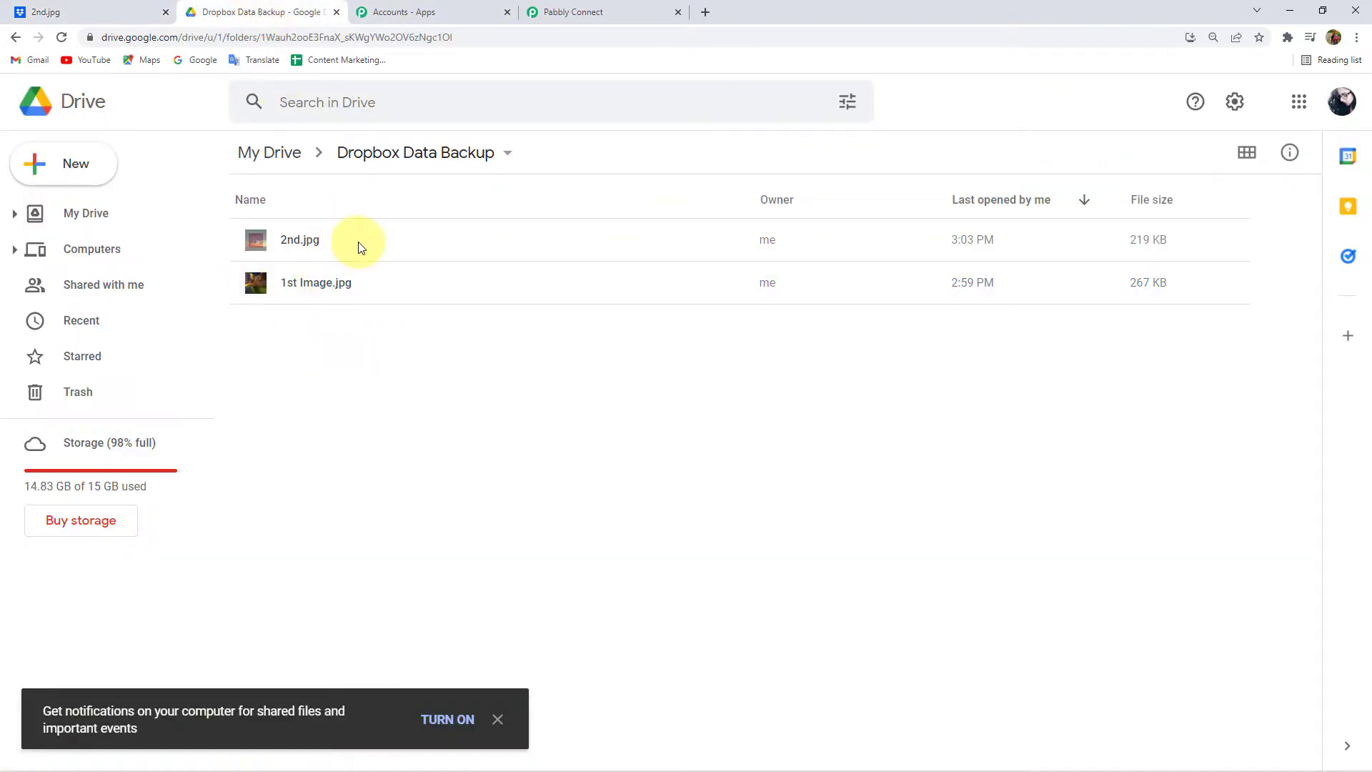
pyautogui.doubleClick(314, 242)
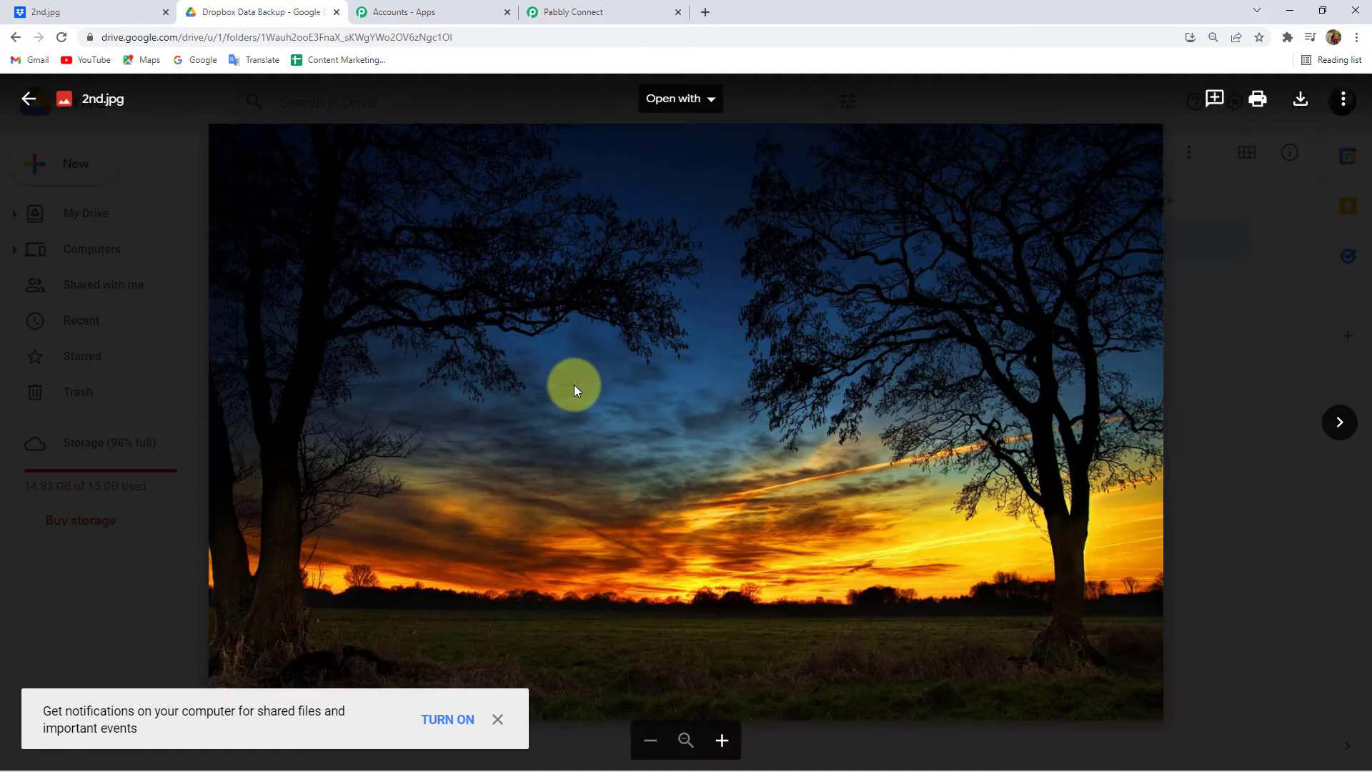
pyautogui.click(498, 720)
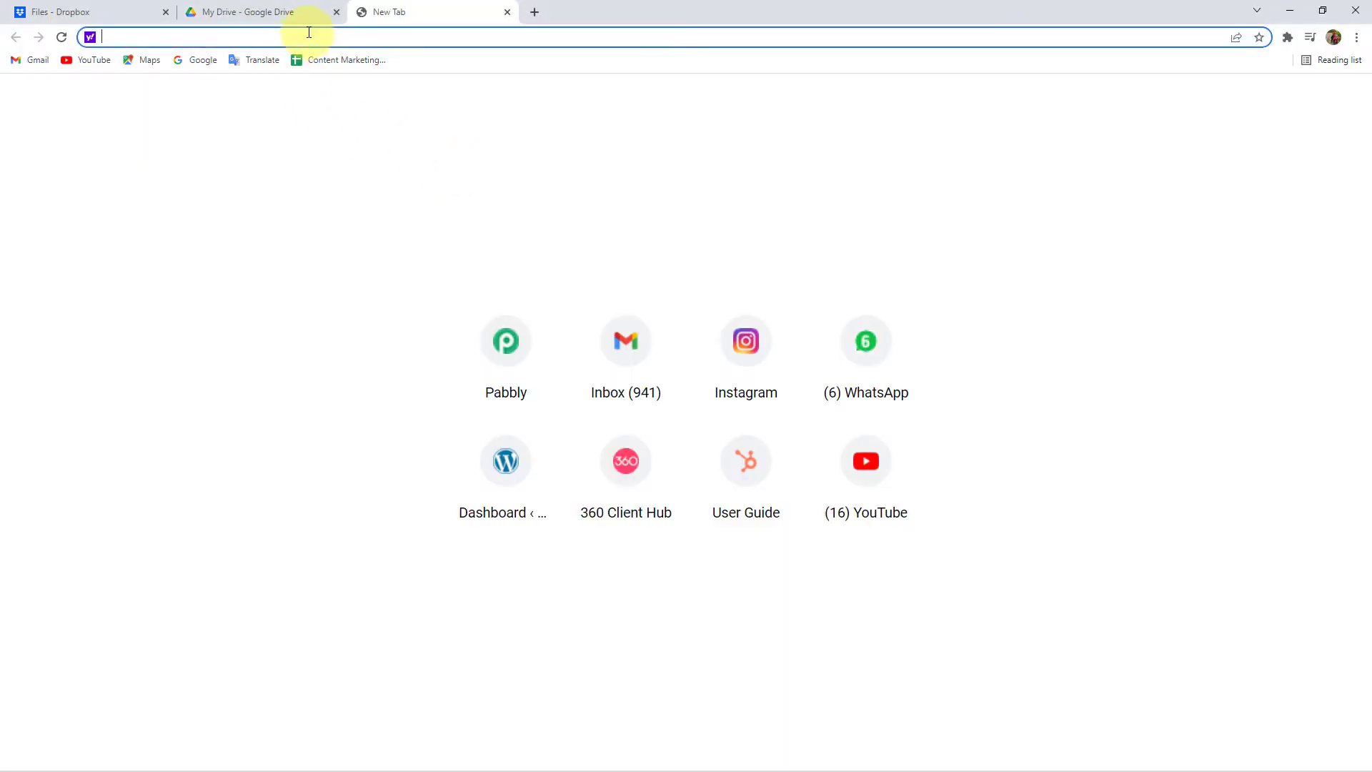
# - Load pabbly.com, sign in, and open Pabbly Connect from the apps list
pyautogui.write('pabb')
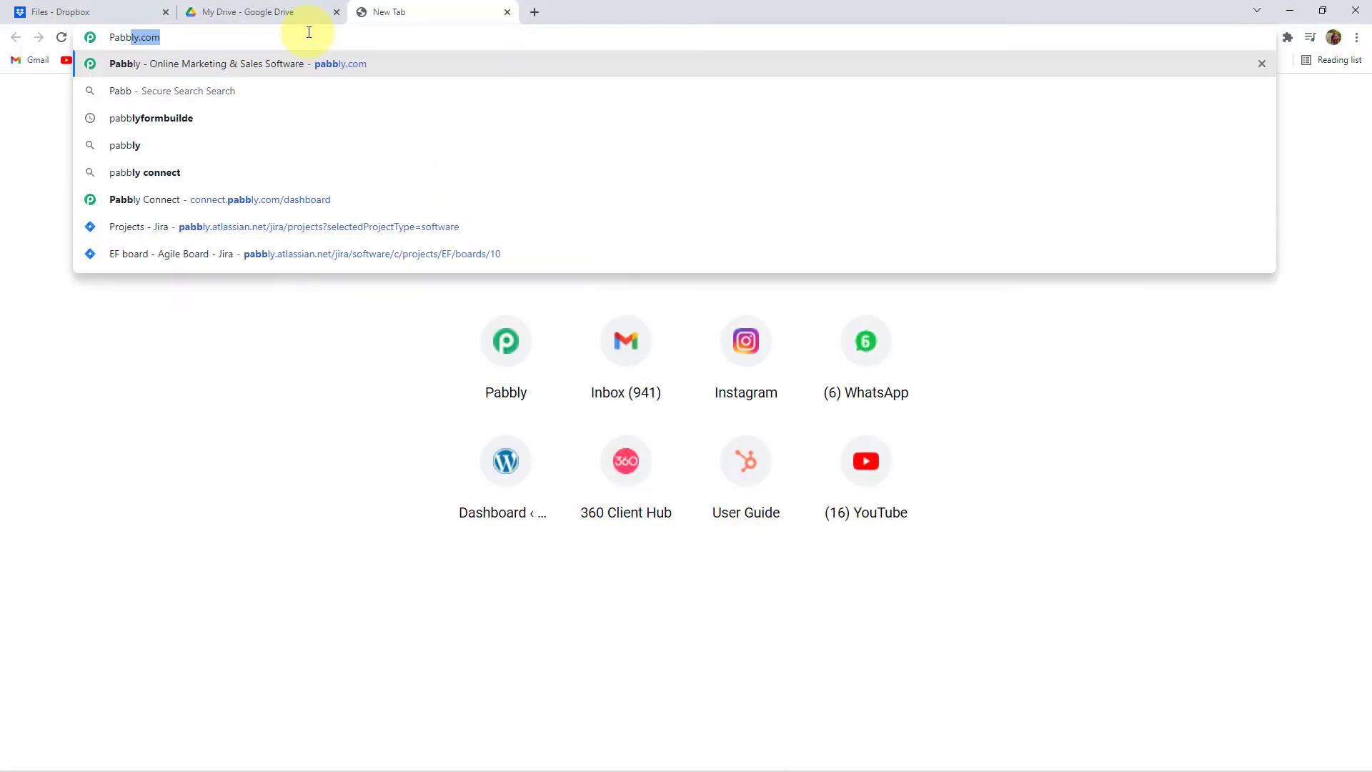
pyautogui.press('Return')
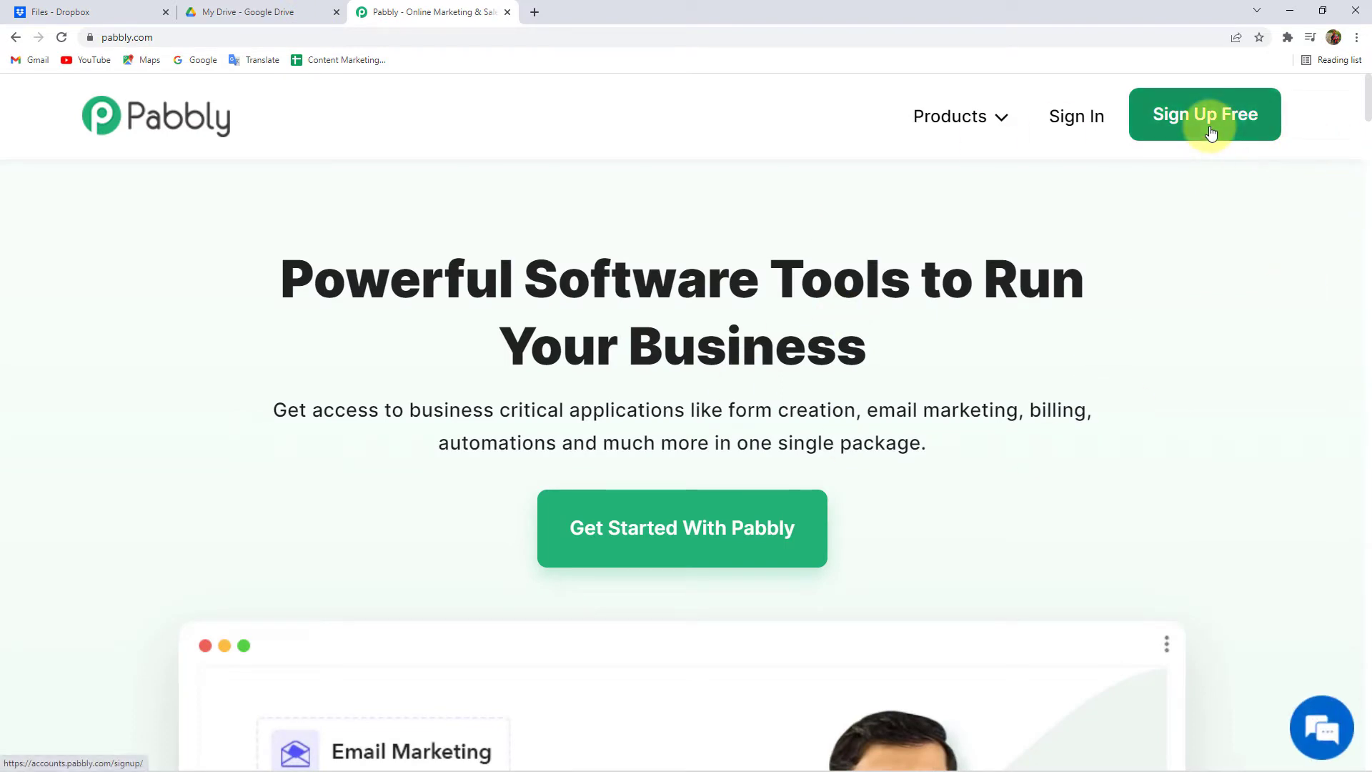
pyautogui.click(1070, 126)
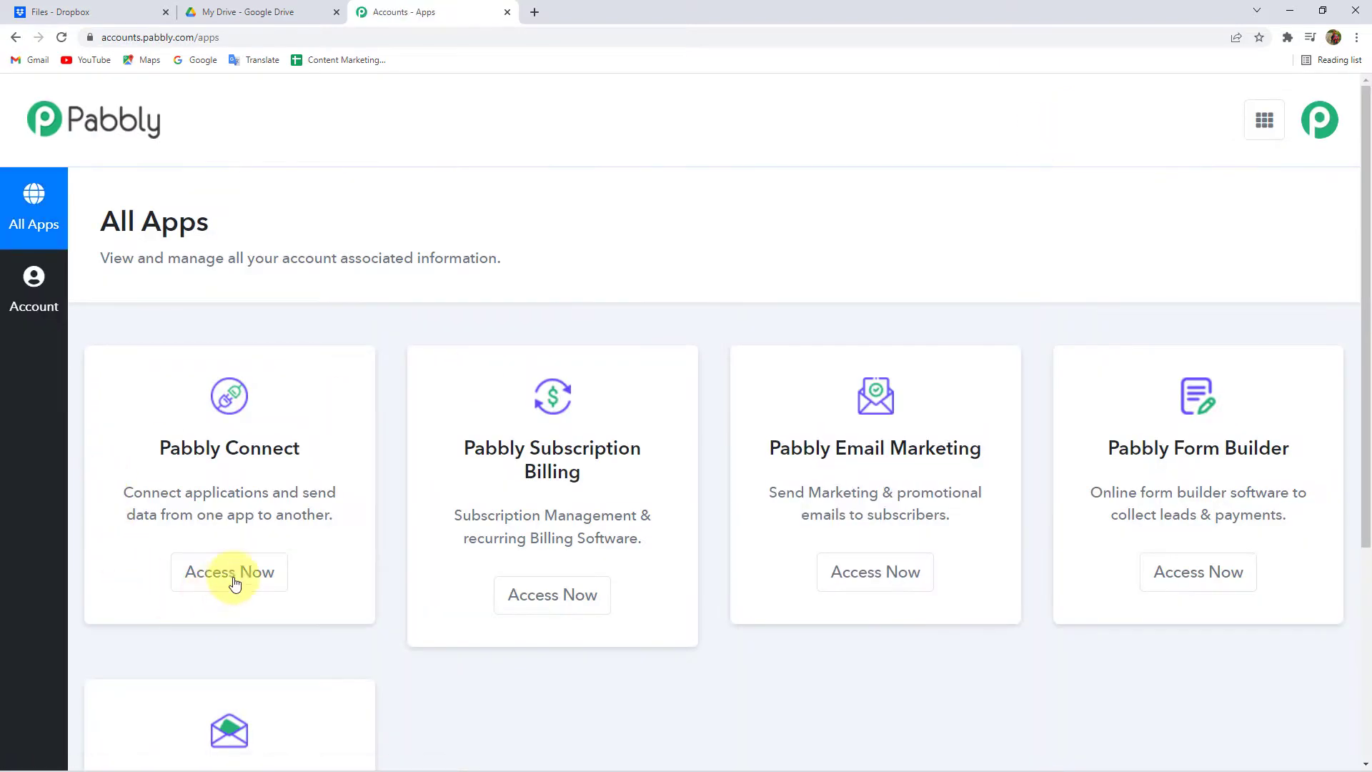
pyautogui.click(243, 576)
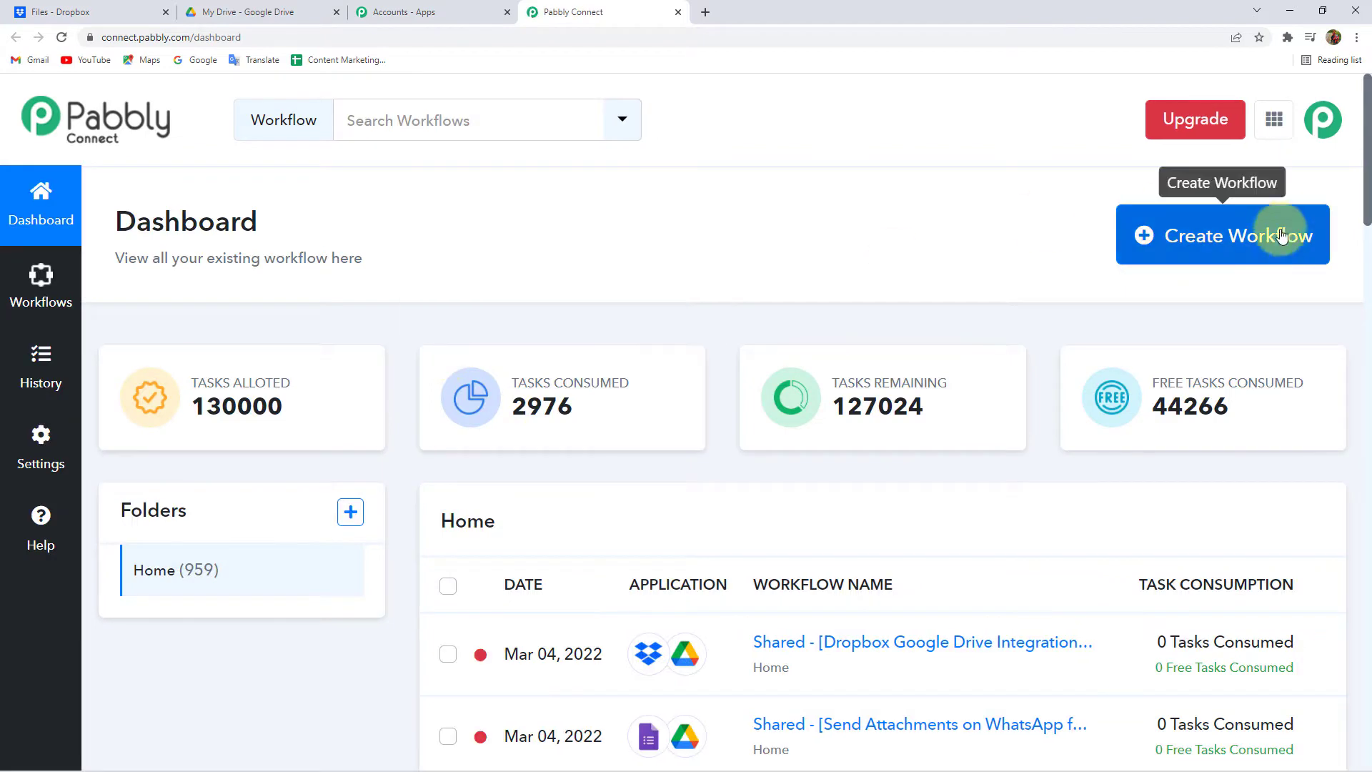
# - Create a new workflow named 'Dropbox to Google Drive'
pyautogui.click(1279, 245)
pyautogui.click(553, 428)
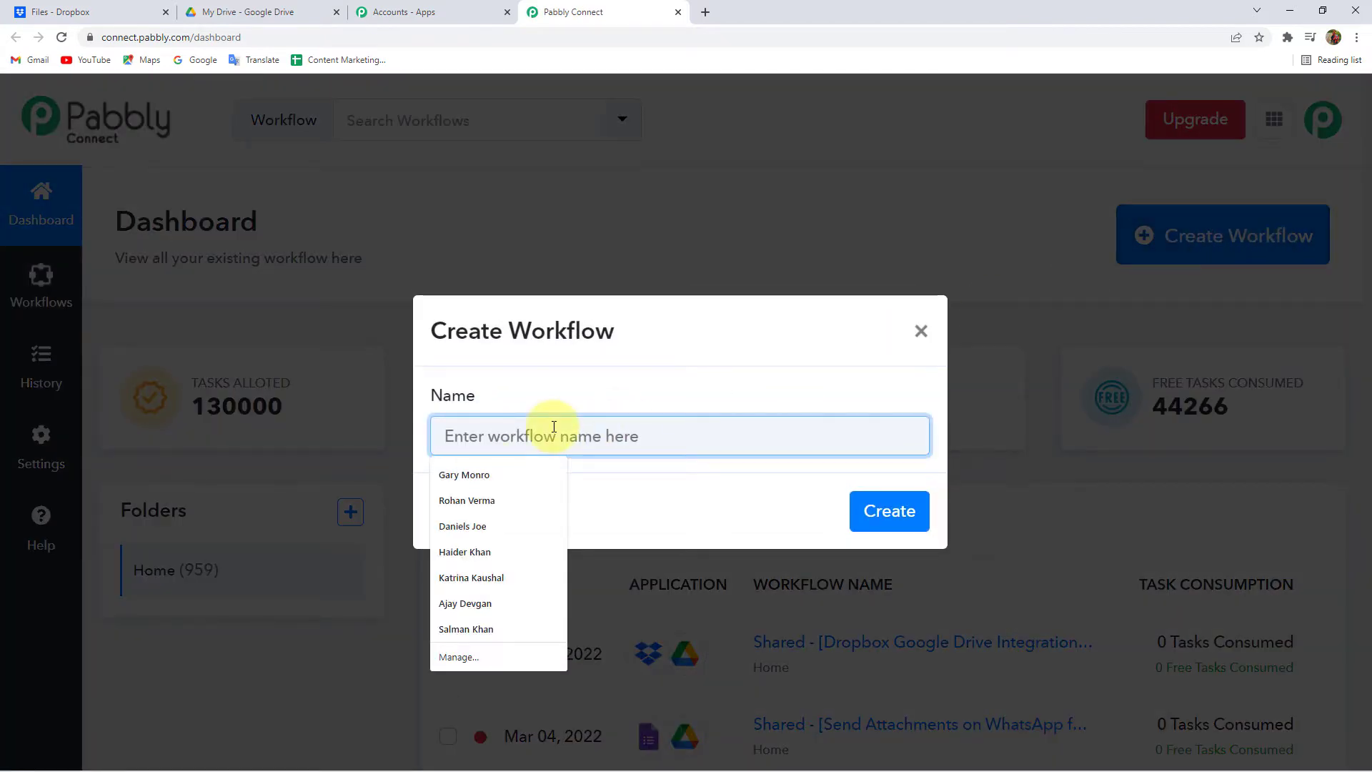
pyautogui.write('Dropbox to Google ')
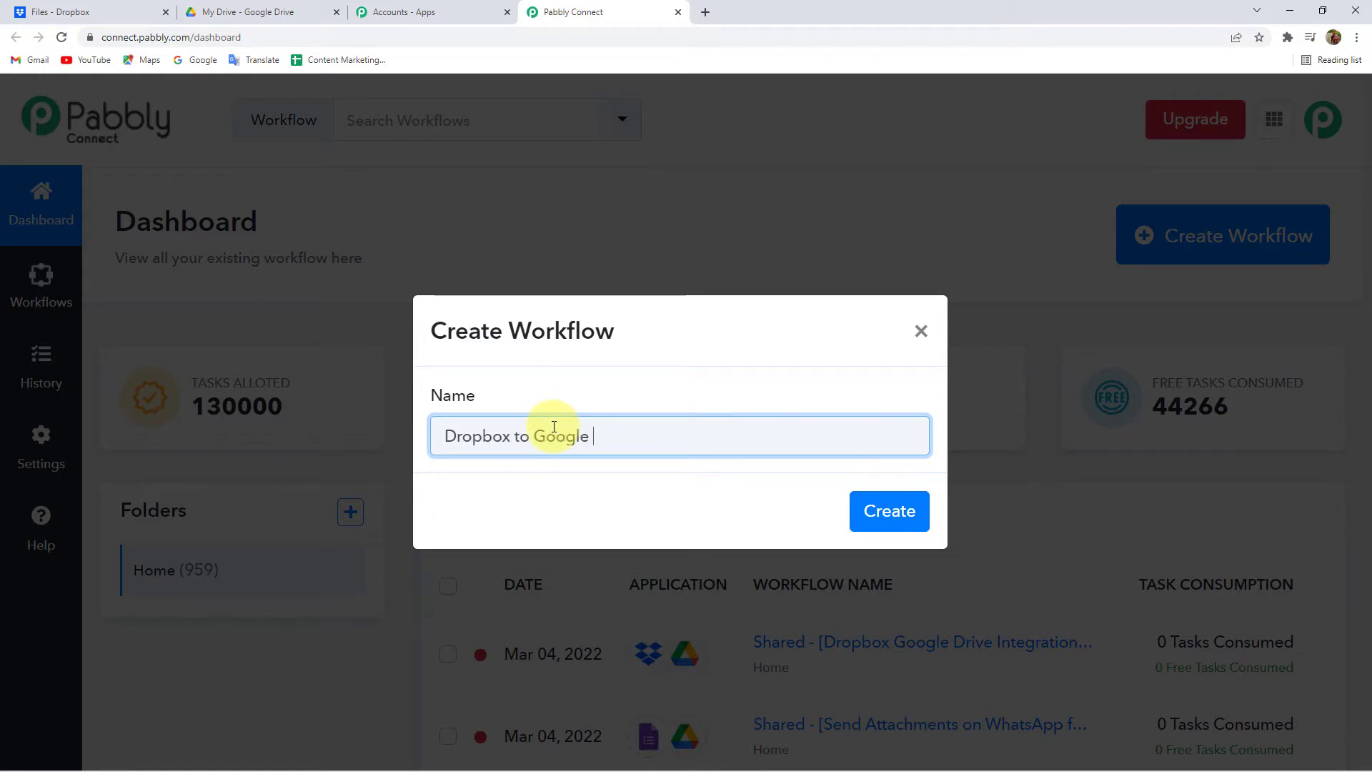
pyautogui.write('Drive')
pyautogui.press('Return')
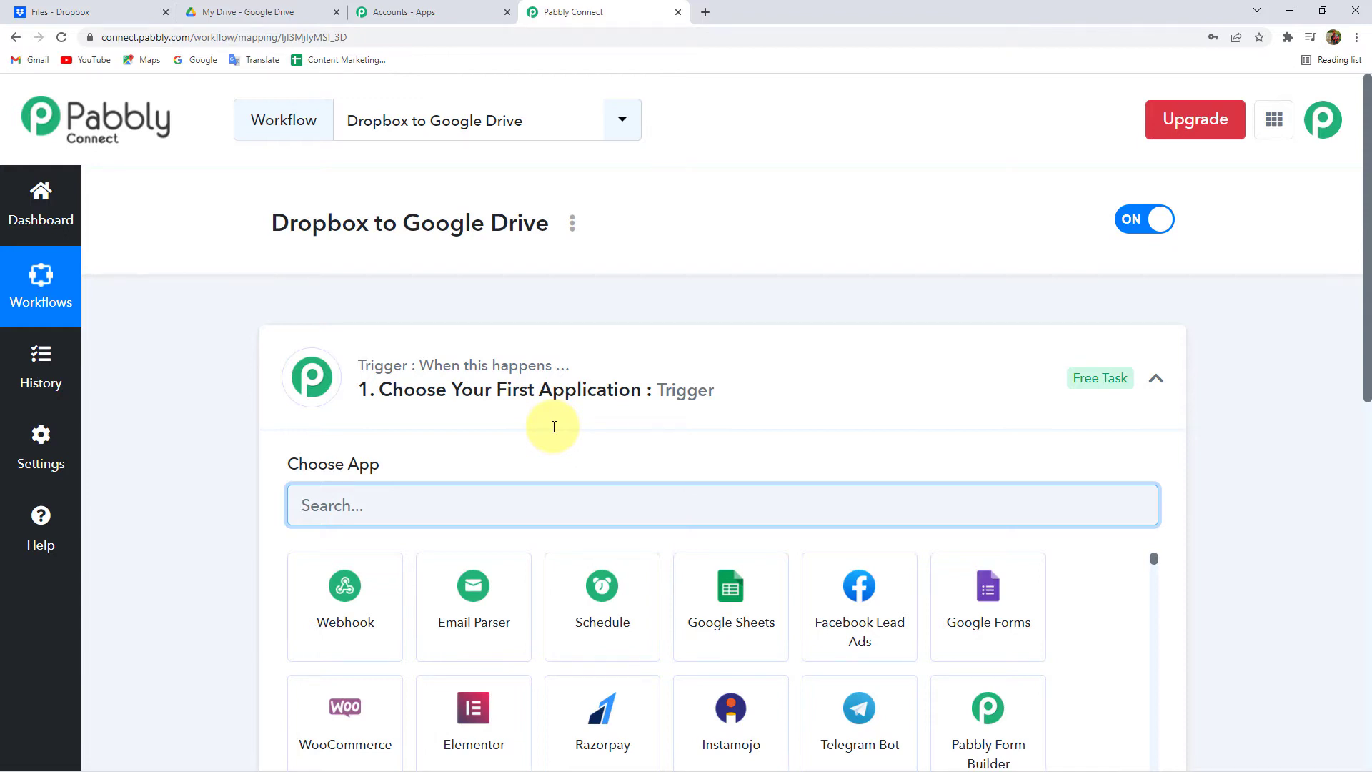
# - Collapse the trigger step and highlight the Dropbox and Google words in the workflow name
pyautogui.click(479, 398)
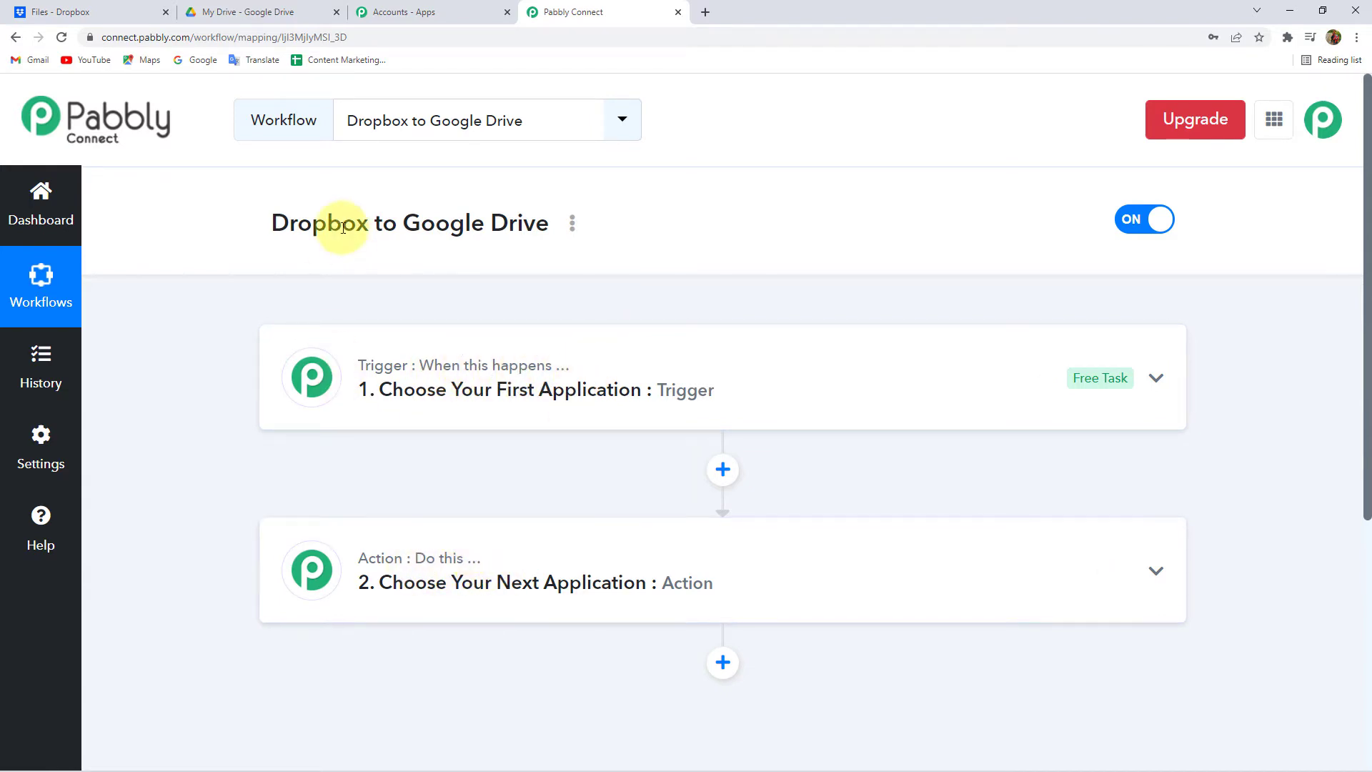
pyautogui.doubleClick(295, 224)
pyautogui.click(321, 227)
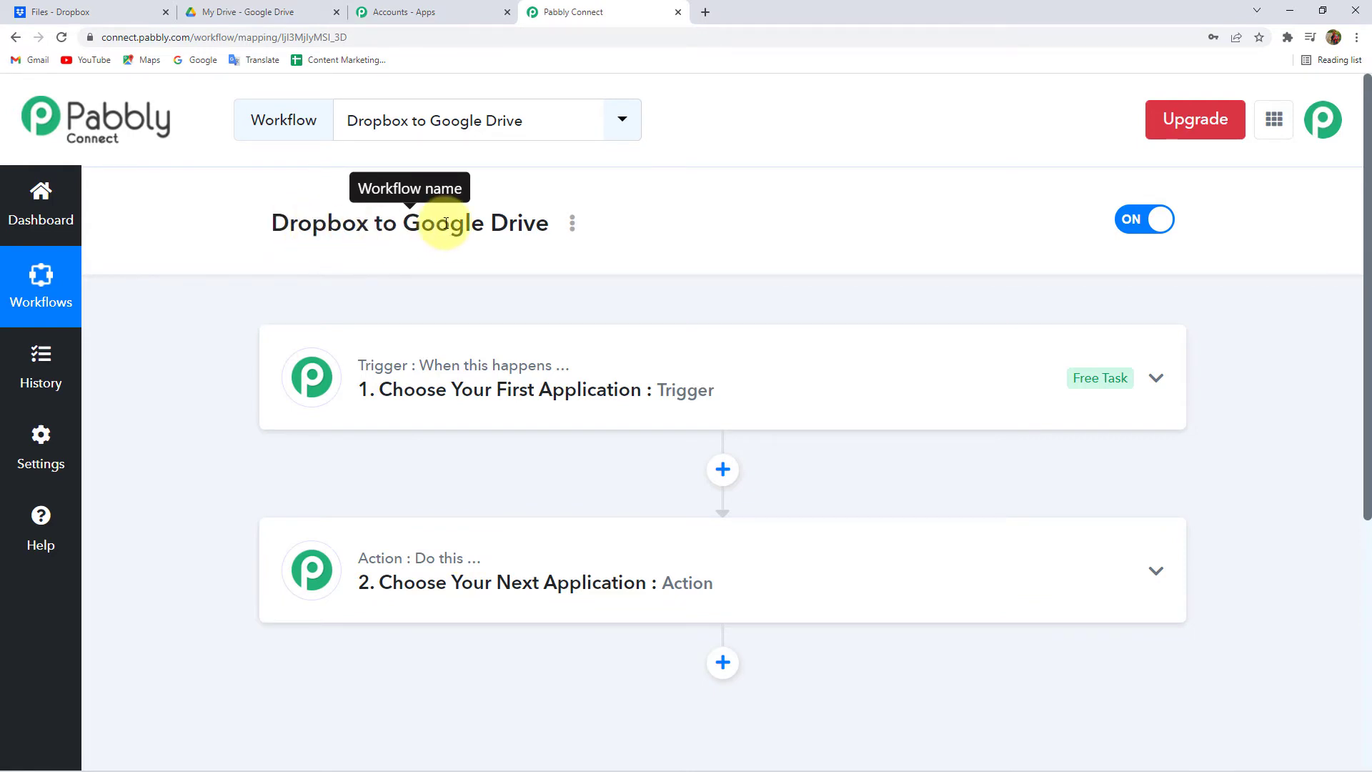
pyautogui.doubleClick(422, 222)
# - Set the trigger app to Dropbox with the New File trigger event
pyautogui.click(447, 400)
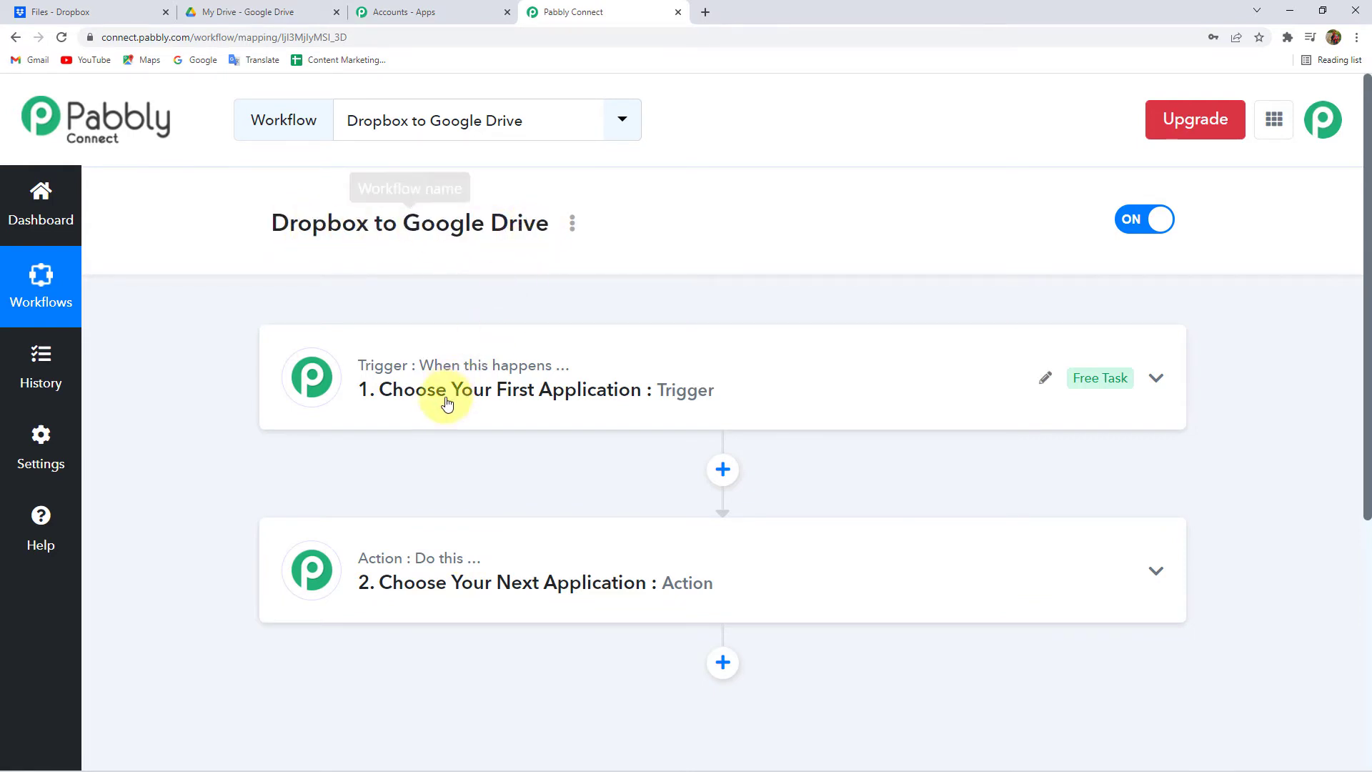
pyautogui.click(343, 504)
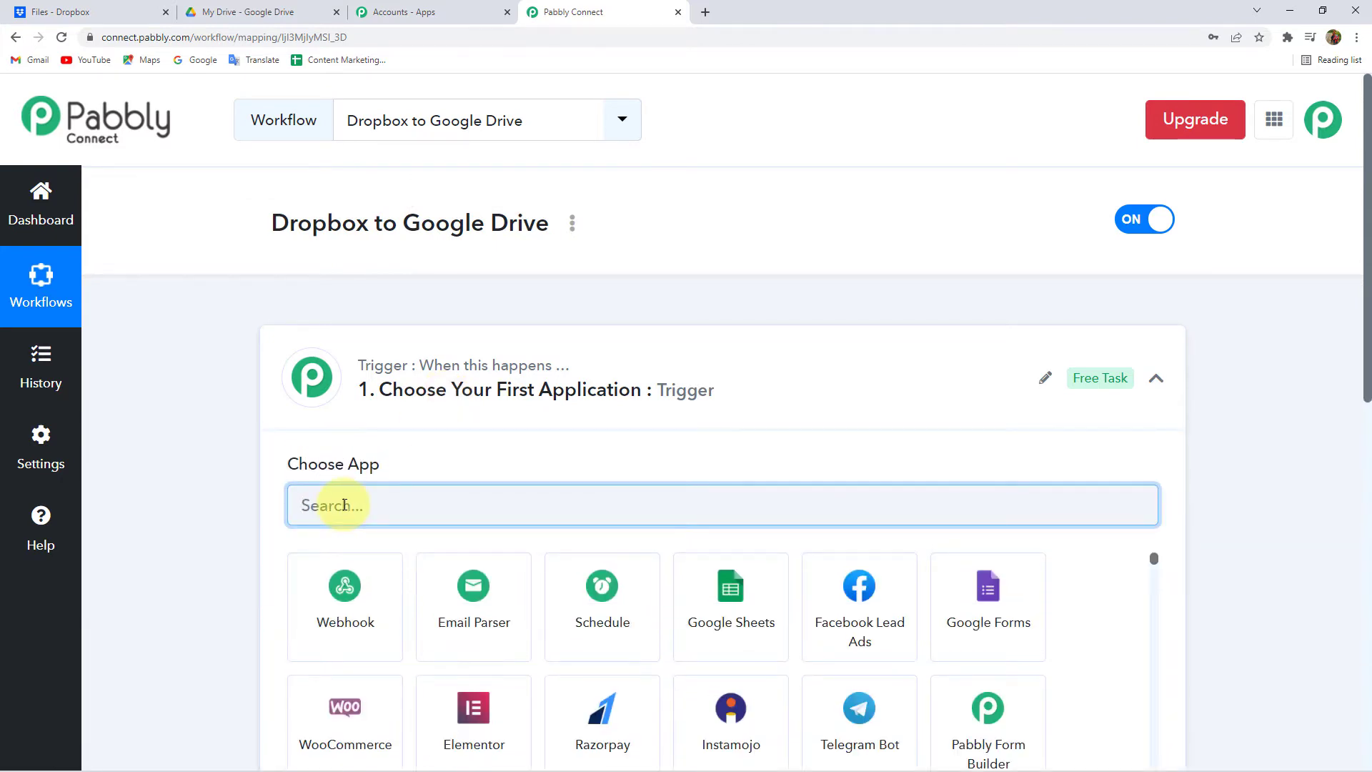
pyautogui.write('Drop')
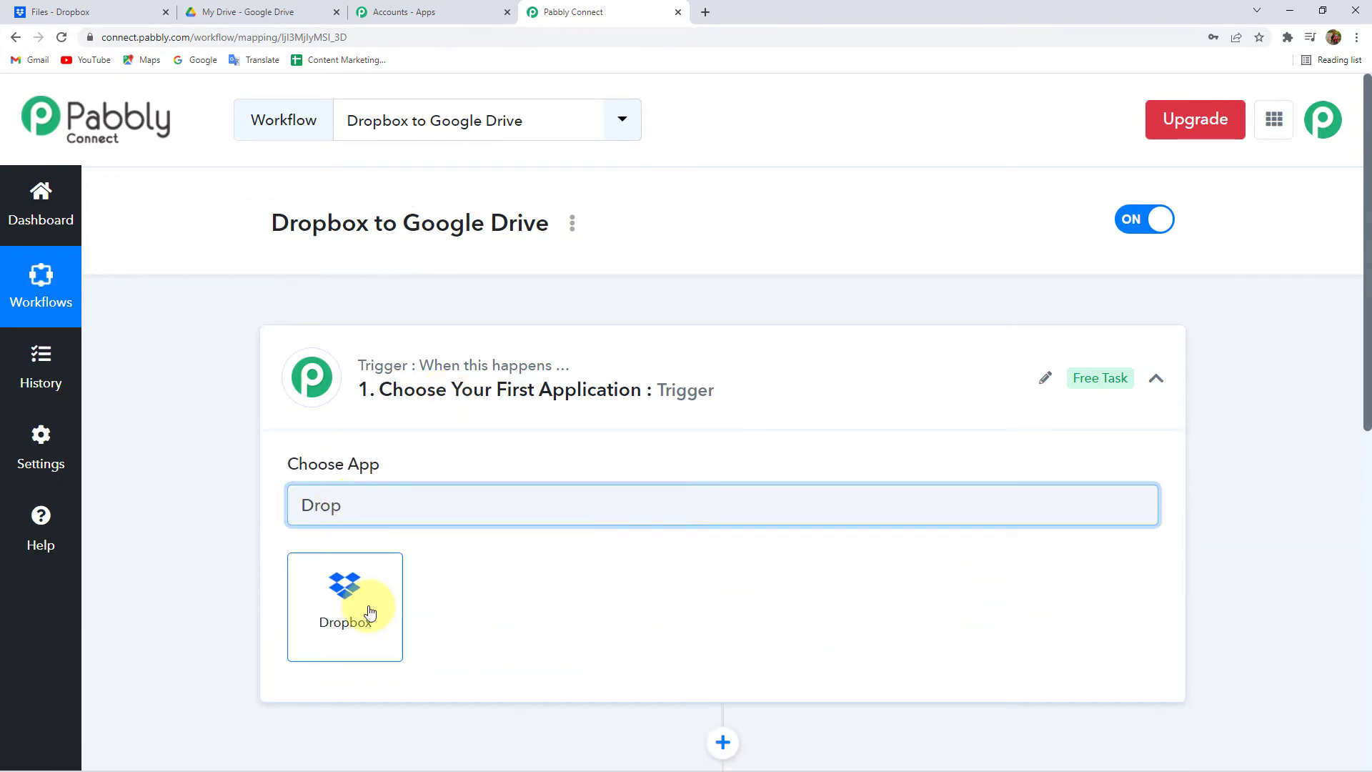
pyautogui.click(370, 612)
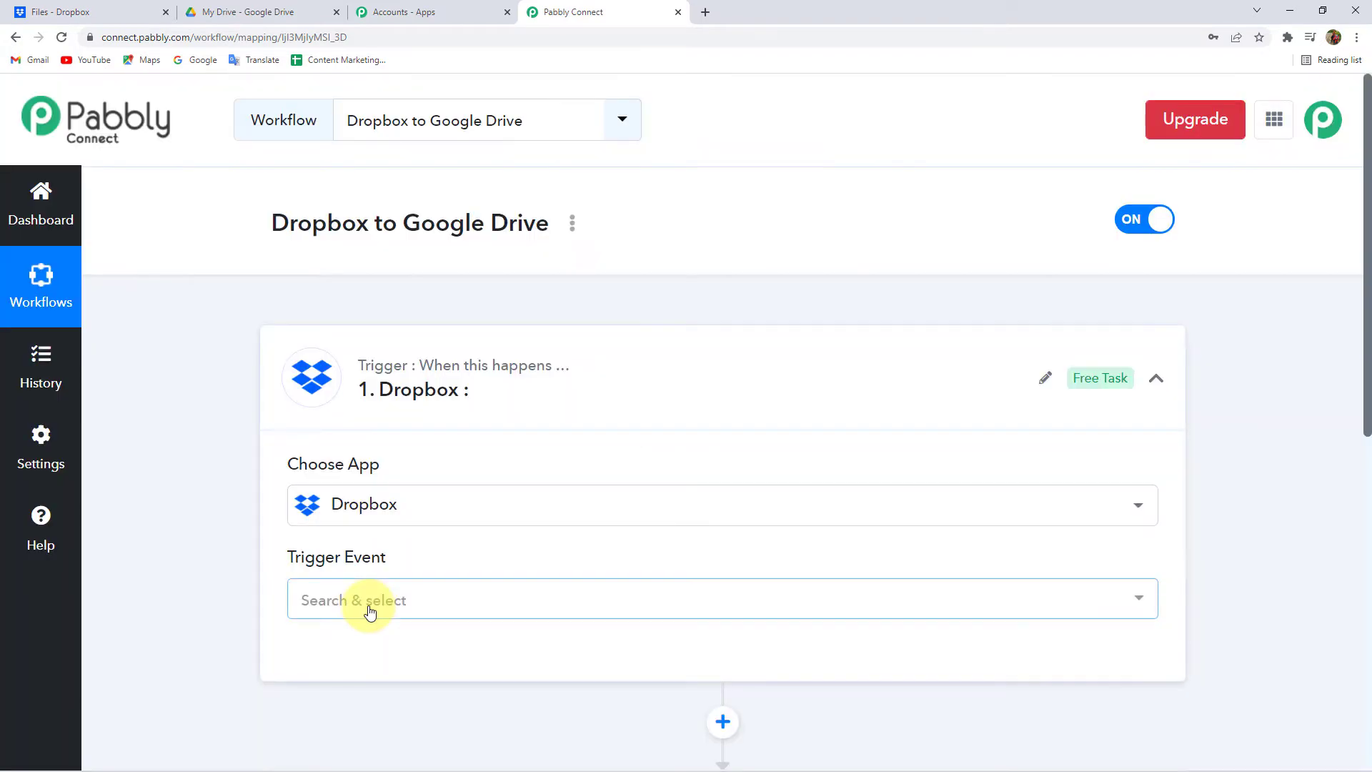
pyautogui.click(366, 606)
pyautogui.click(370, 551)
pyautogui.click(341, 651)
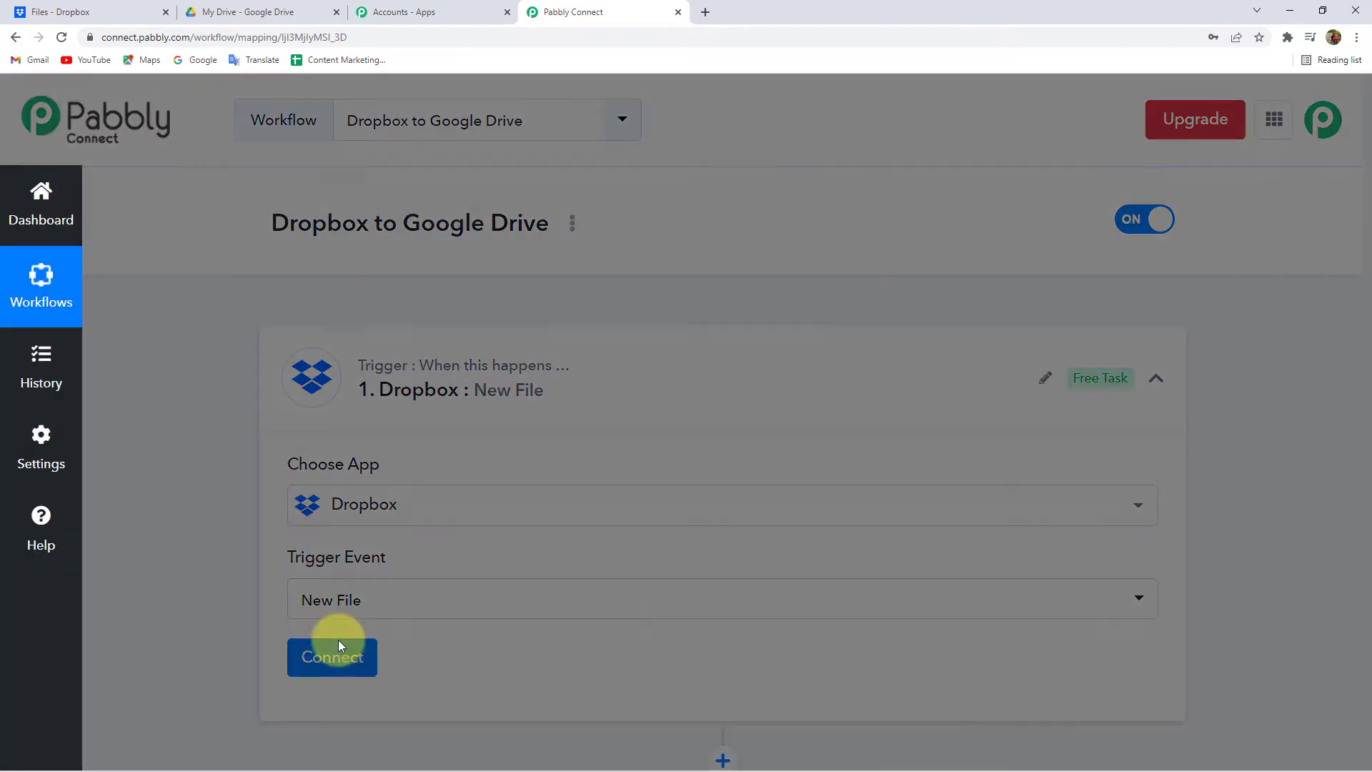
# - Add a new Dropbox connection and authorize Pabbly Connect with Dropbox
pyautogui.click(770, 296)
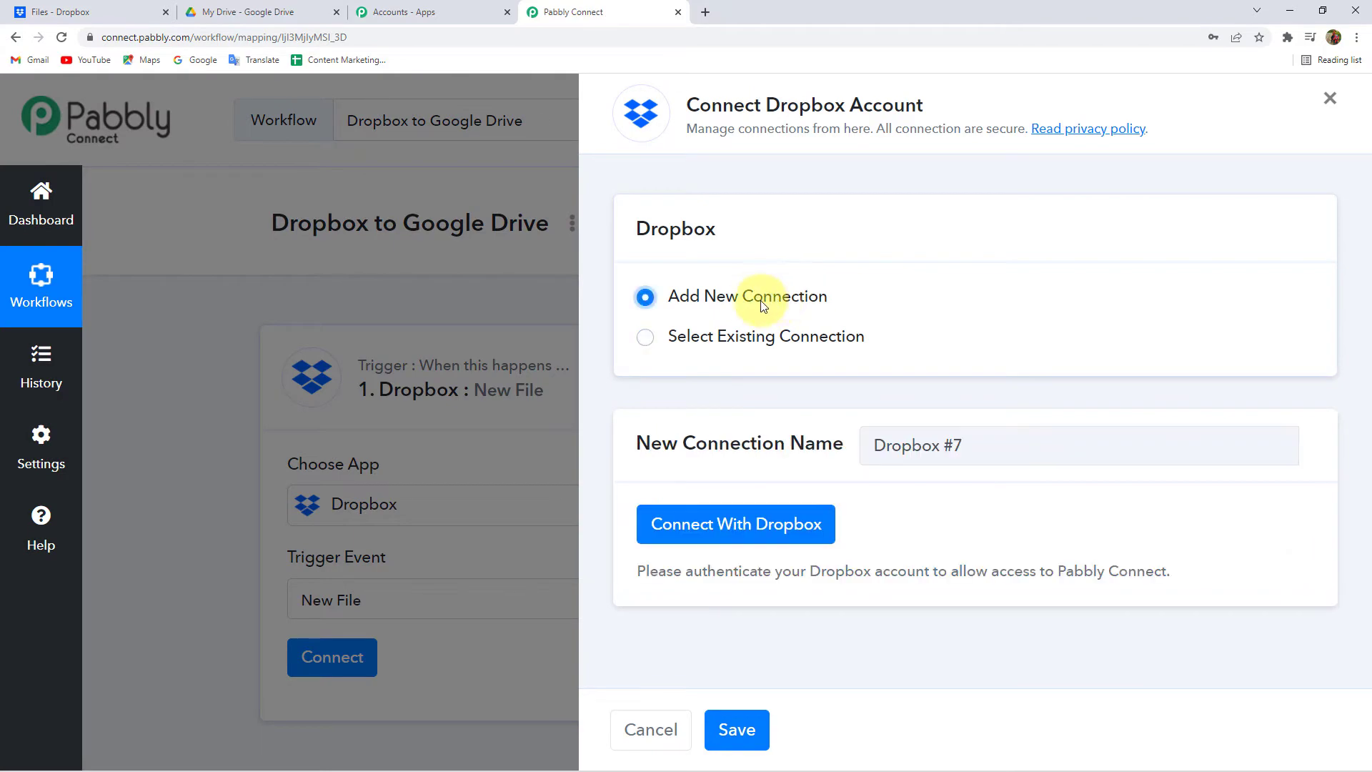
pyautogui.click(750, 532)
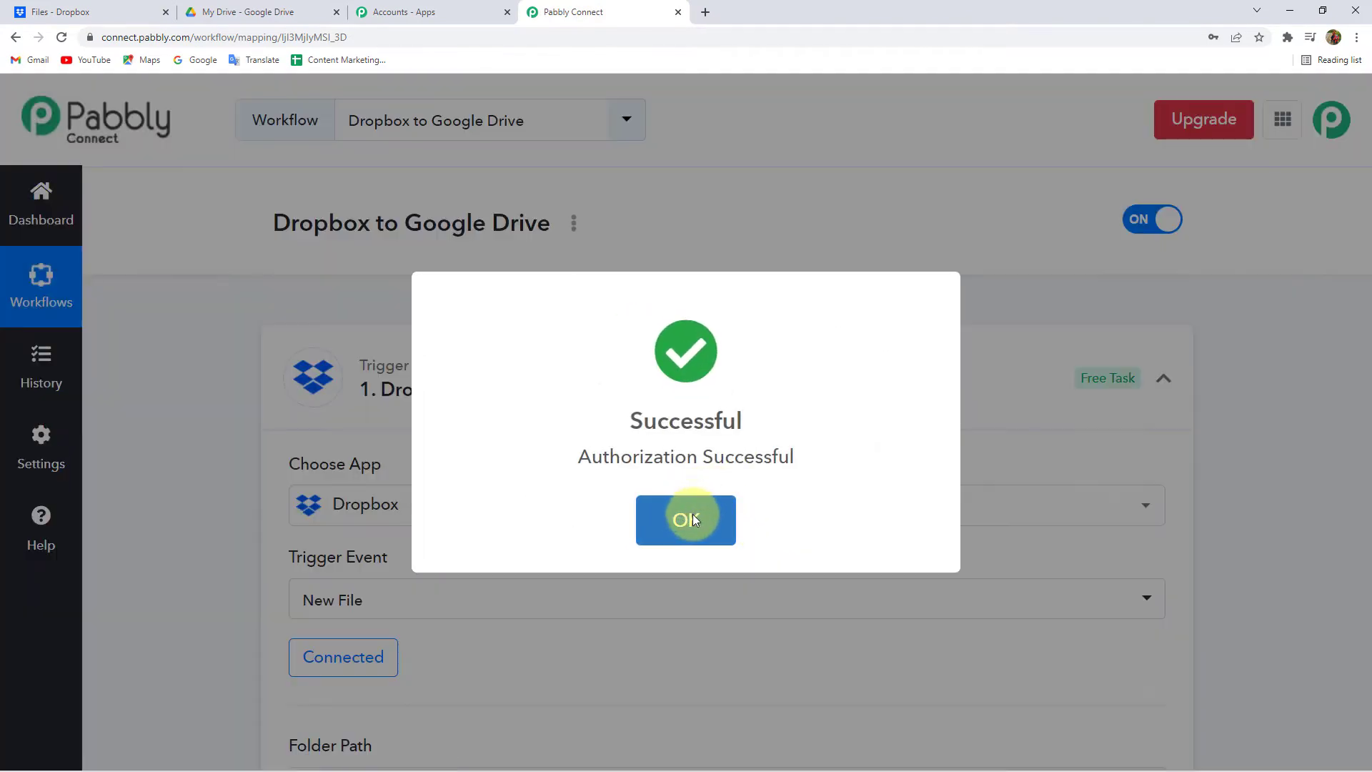
pyautogui.click(687, 516)
# - Check which Dropbox account is signed in, then review the connected trigger in the workflow
pyautogui.click(62, 7)
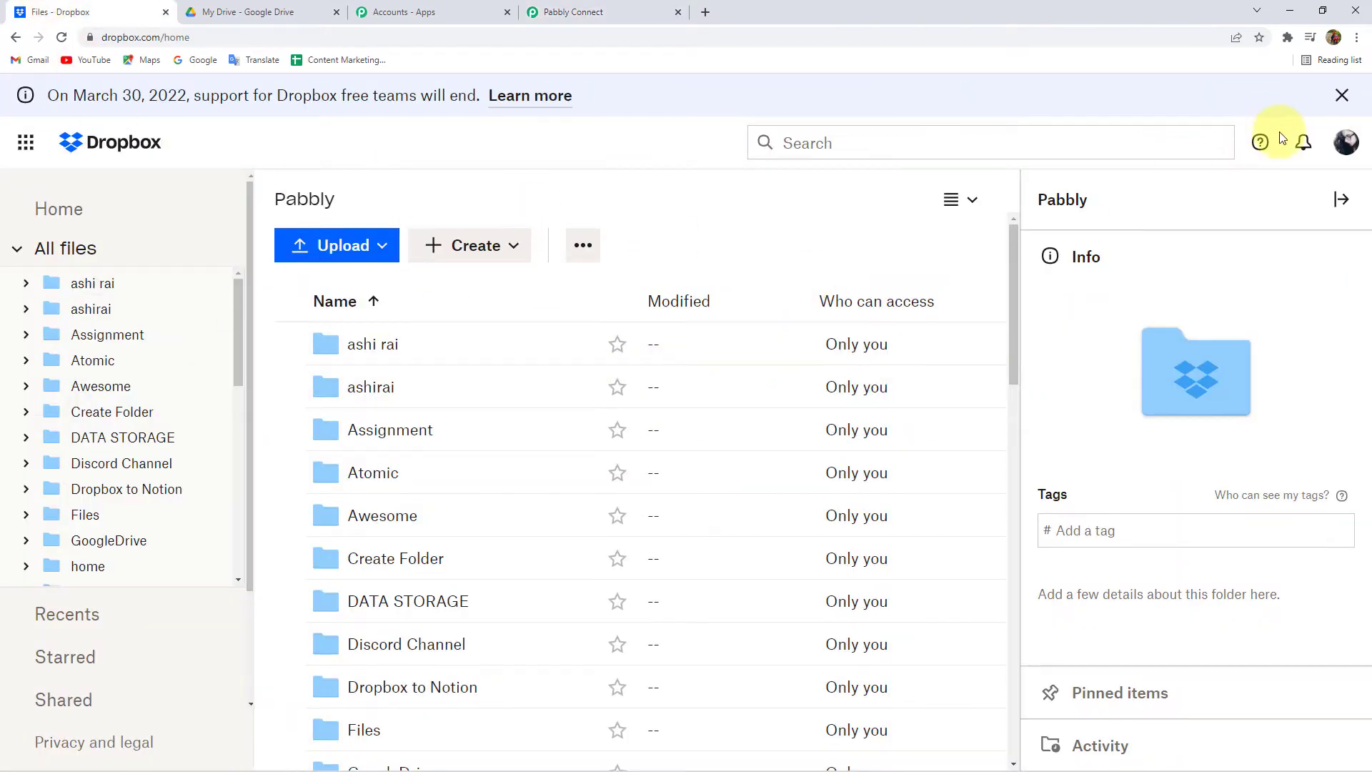
pyautogui.click(1357, 148)
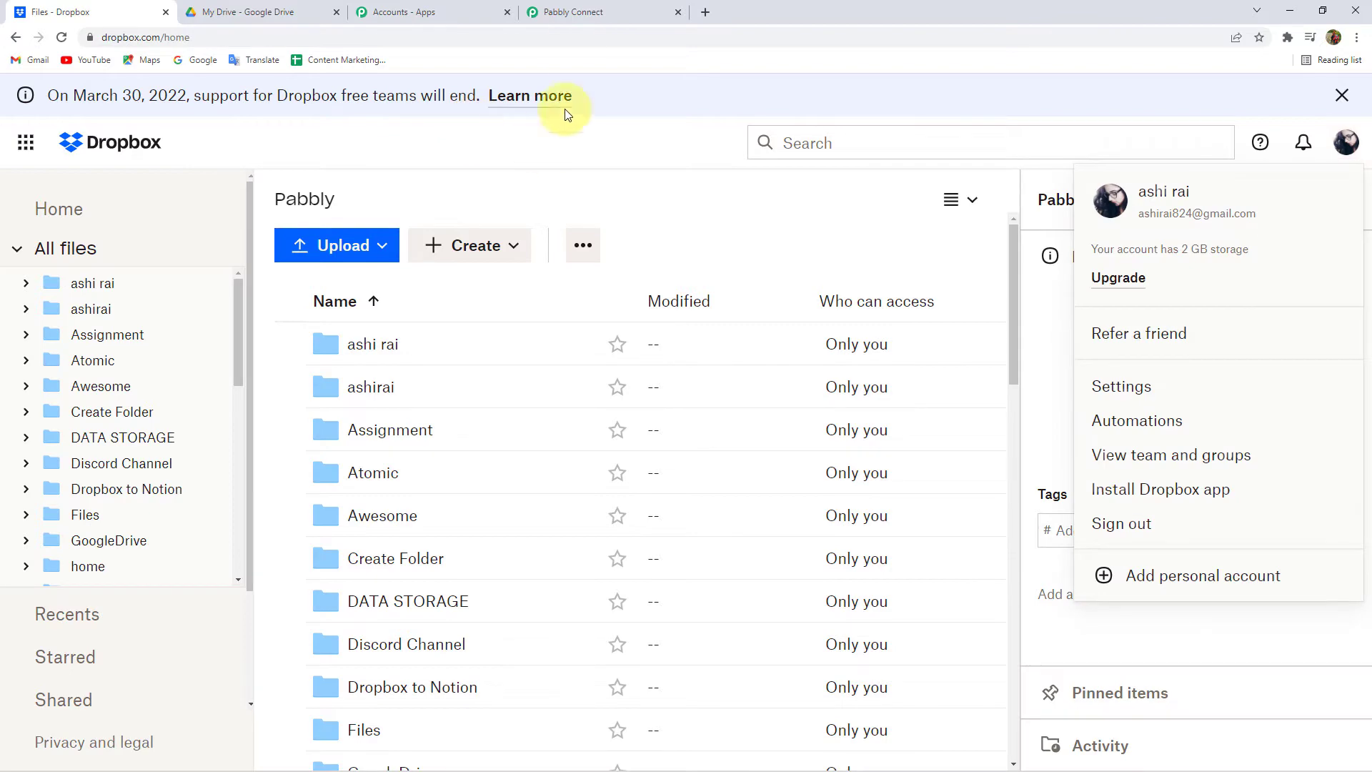
pyautogui.click(578, 7)
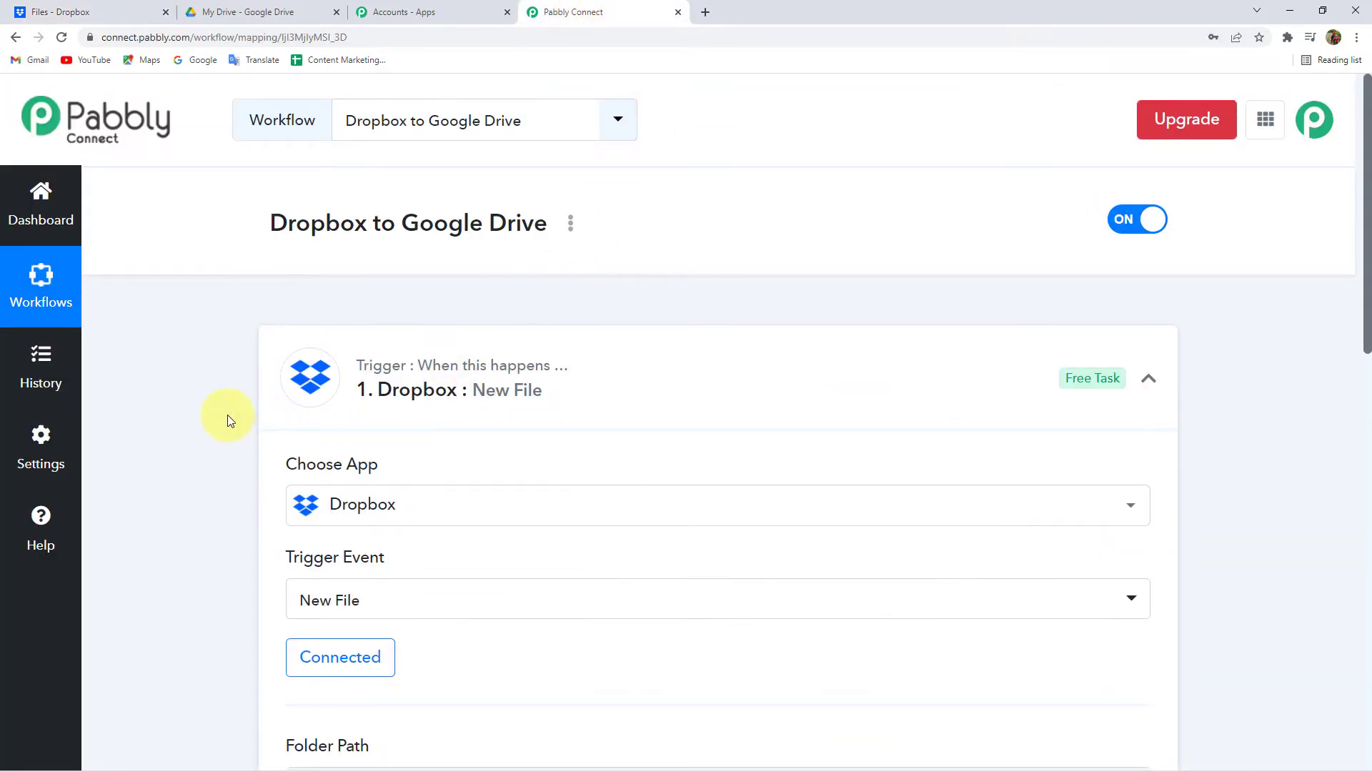
pyautogui.scroll(-1, 222, 400)
pyautogui.scroll(-5, 220, 394)
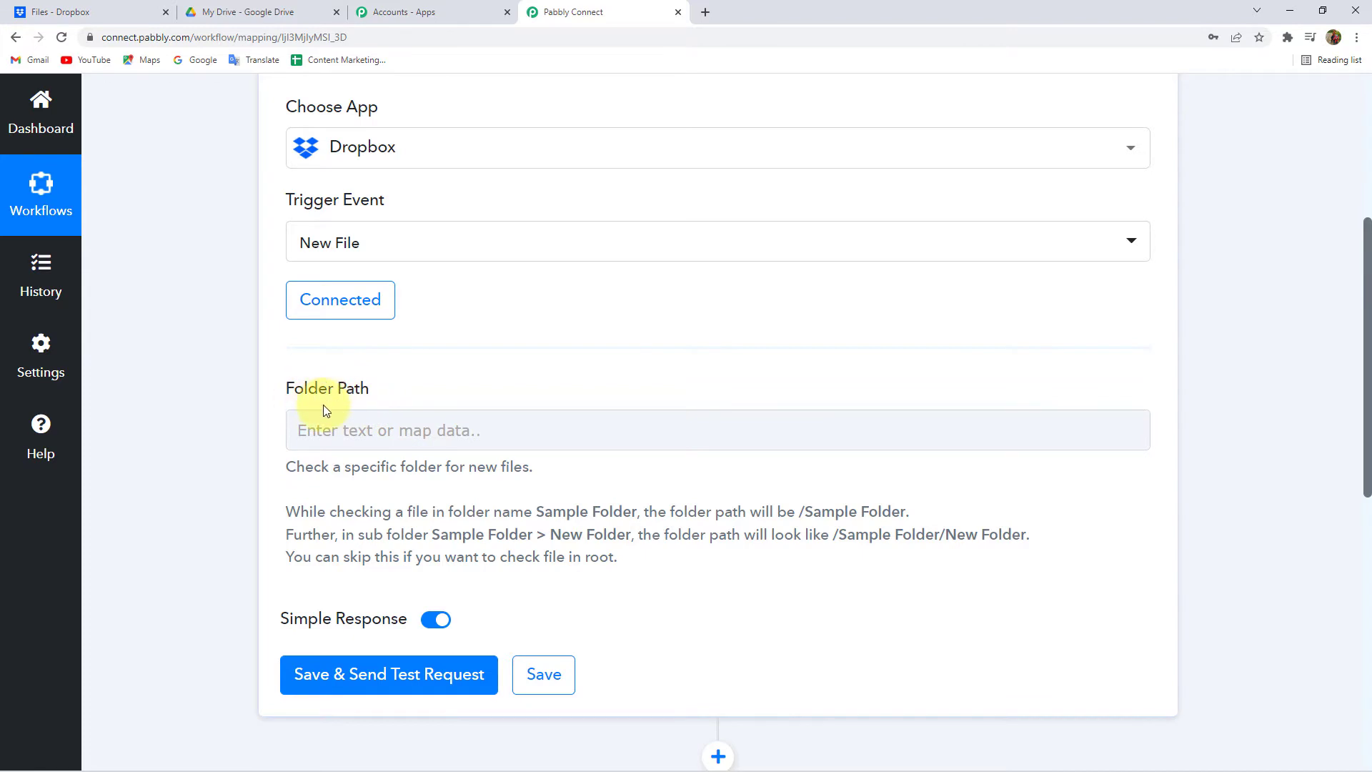
pyautogui.click(77, 6)
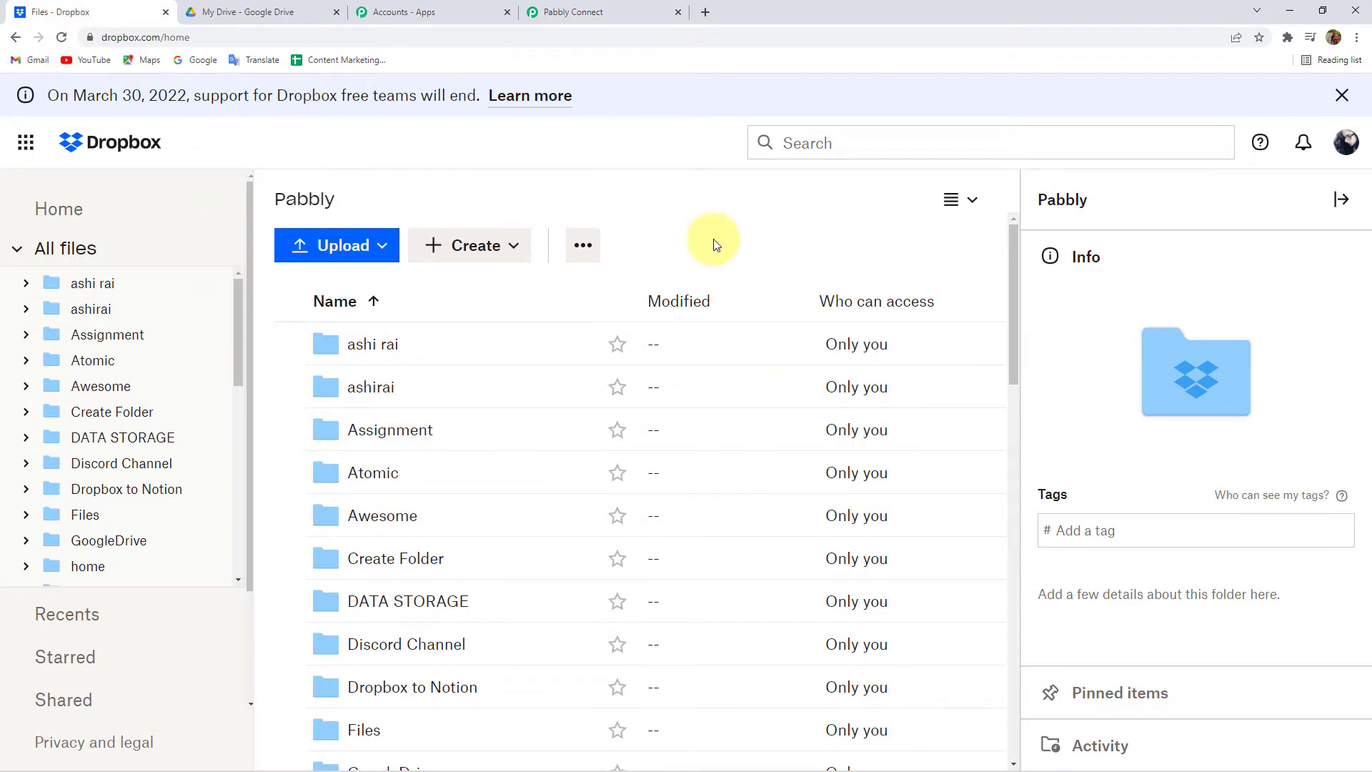
# - Create a new Dropbox folder named 'Google Drive Data Backup'
pyautogui.click(461, 245)
pyautogui.click(473, 293)
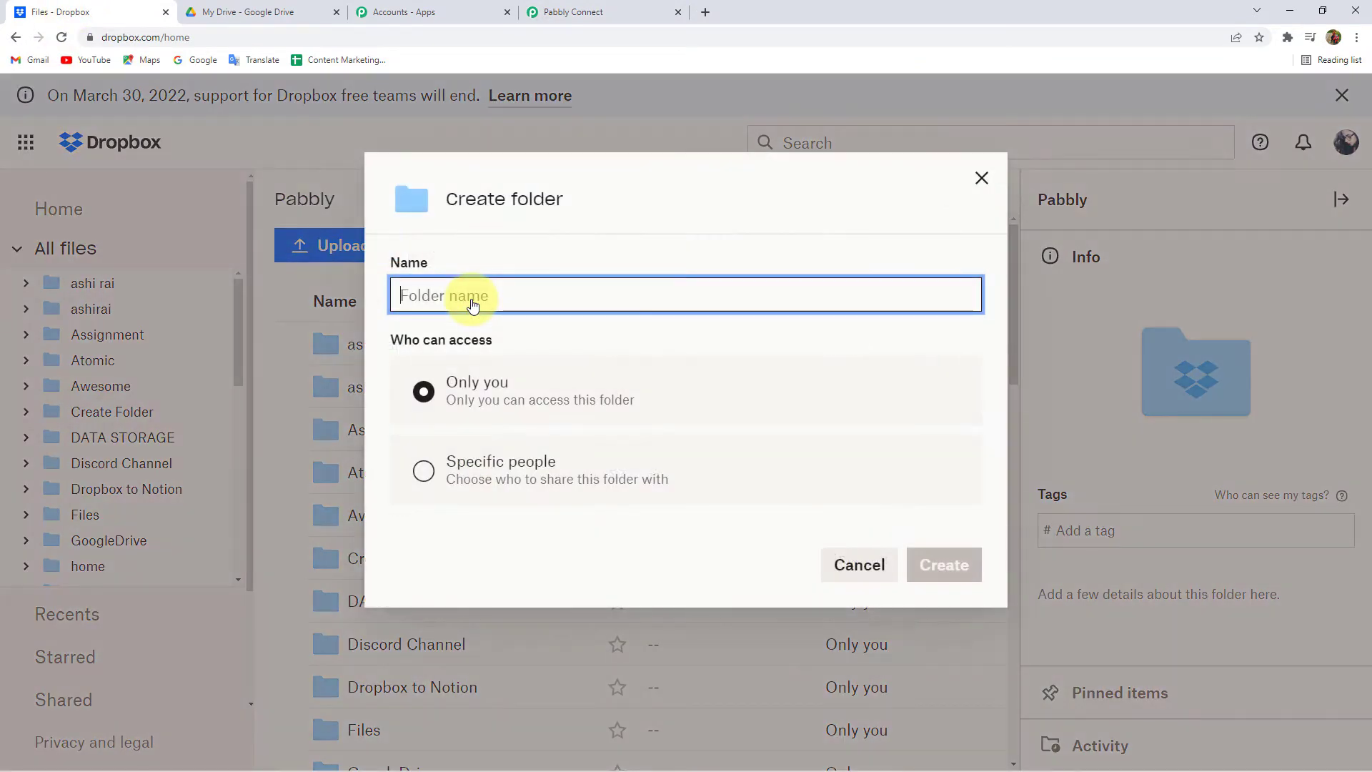
pyautogui.write('Google ')
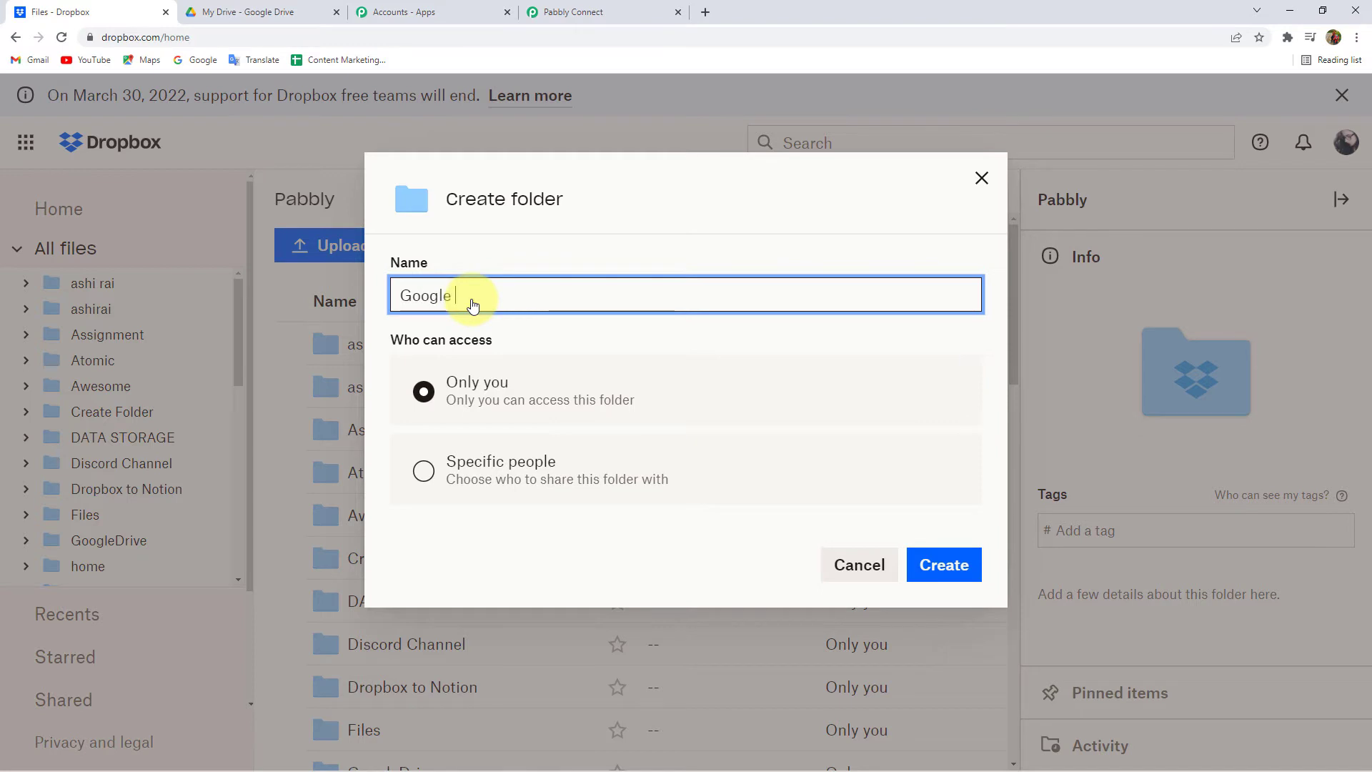
pyautogui.write('Drive Data Backup')
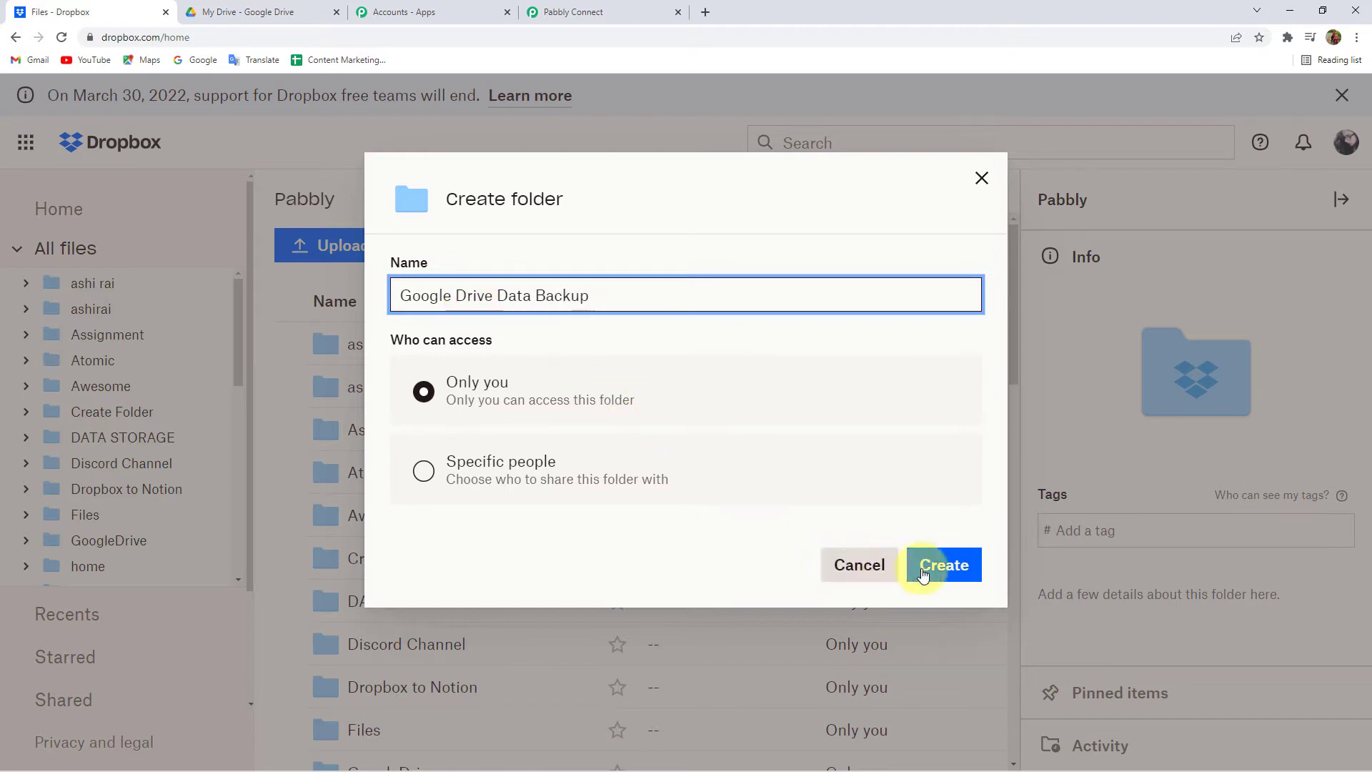
pyautogui.click(968, 568)
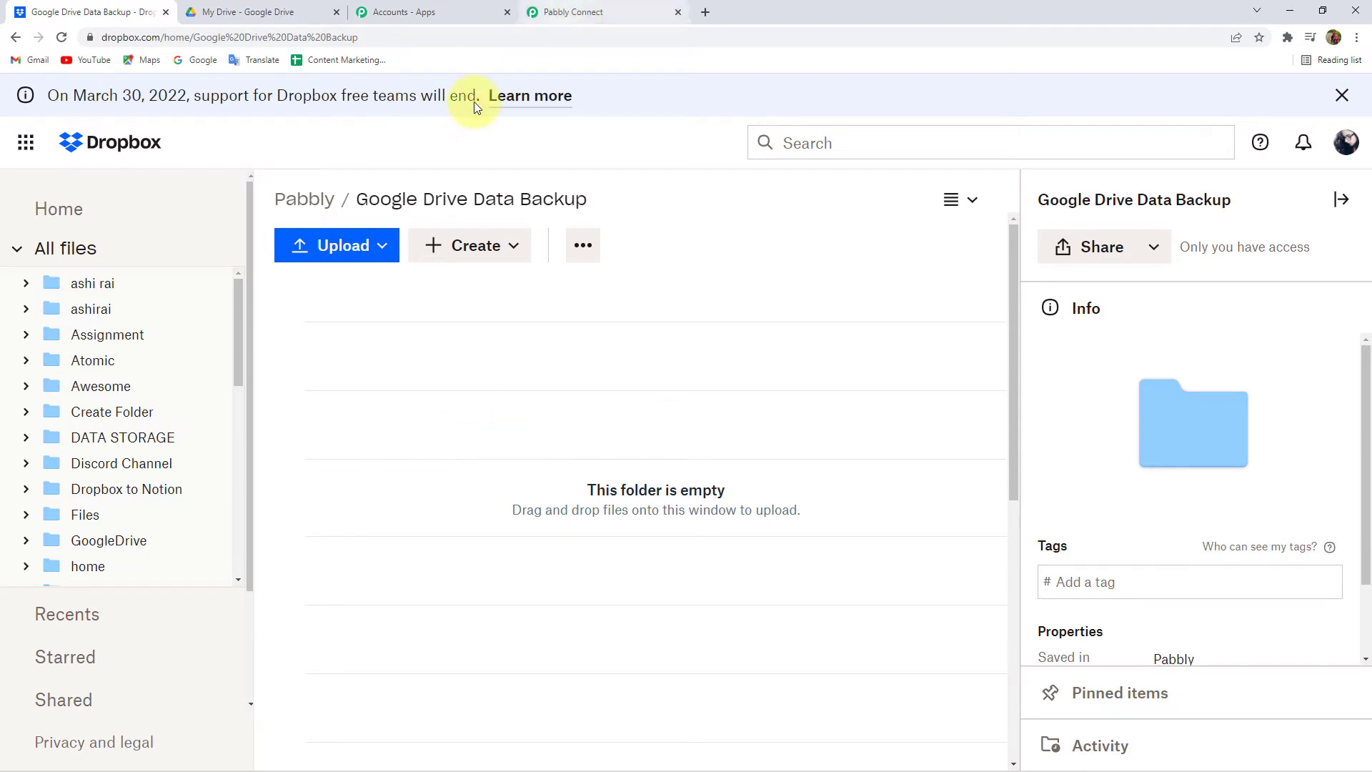
# - Enter '/Google Drive Data Backup', copied from the Dropbox breadcrumb, as the trigger's Folder Path
pyautogui.moveTo(343, 199); pyautogui.dragTo(563, 205)
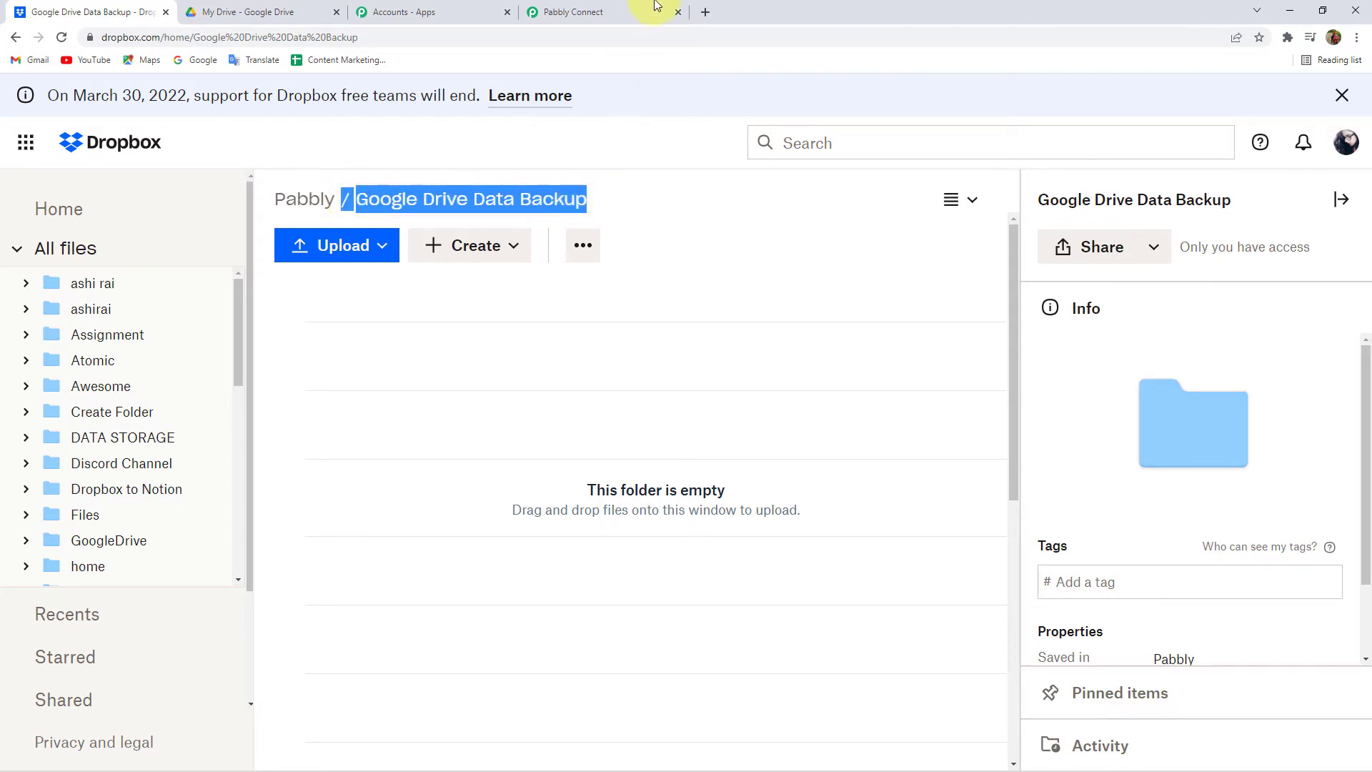
pyautogui.click(654, 4)
pyautogui.click(357, 429)
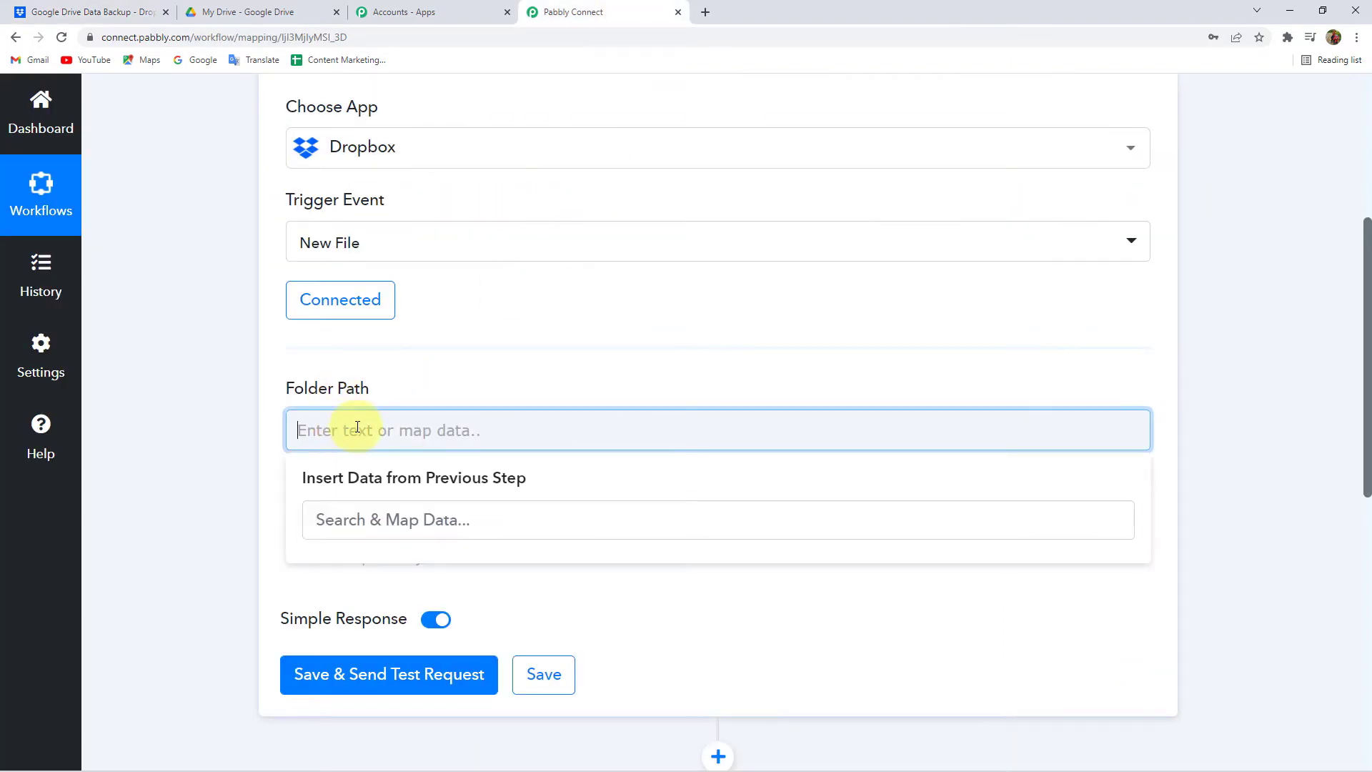
pyautogui.click(219, 440)
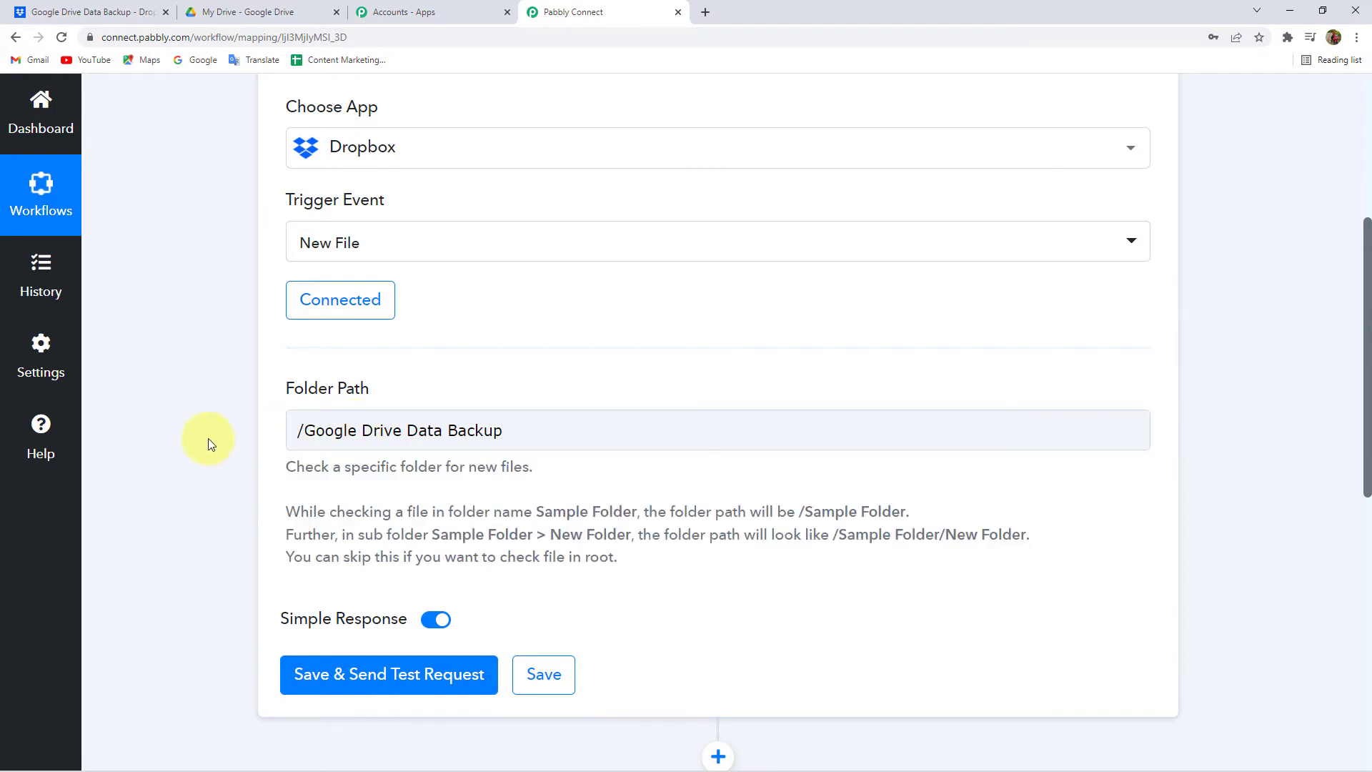
pyautogui.scroll(-2, 205, 438)
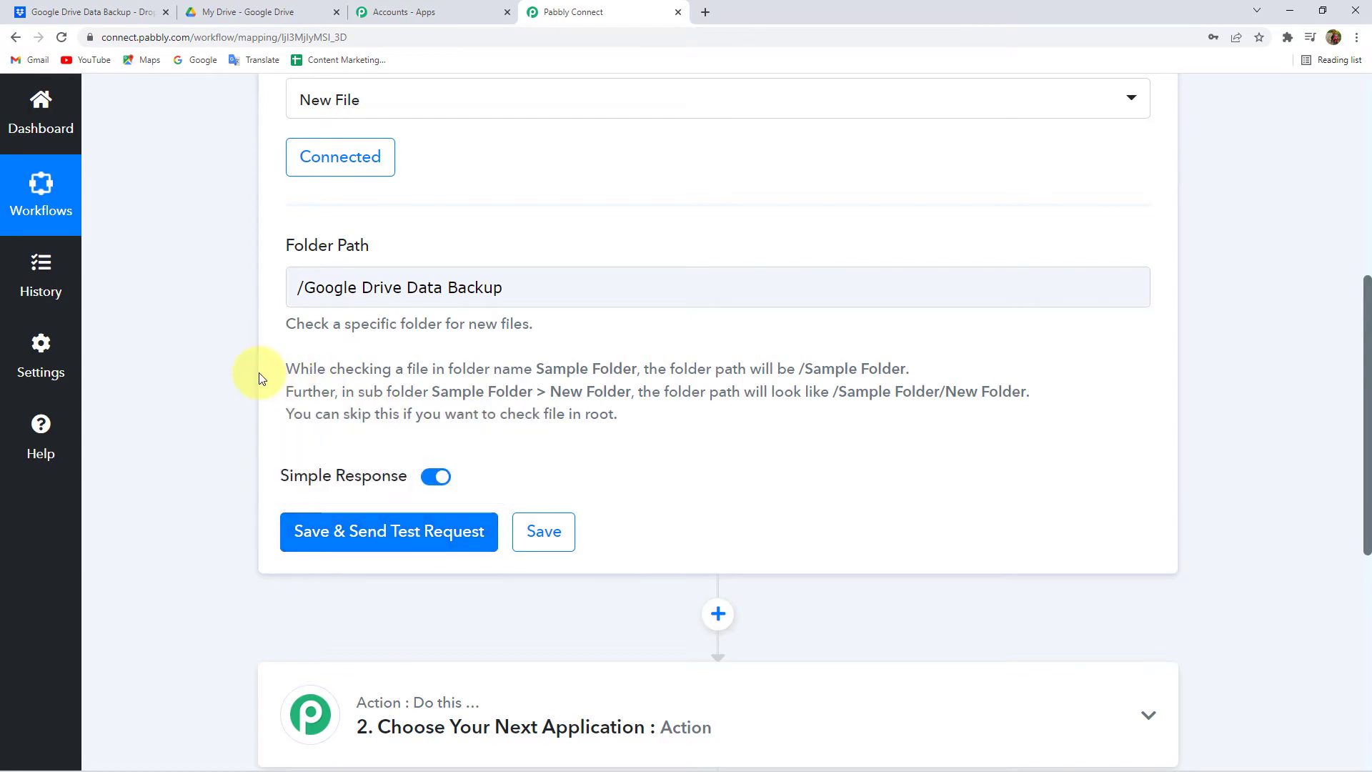
pyautogui.click(57, 13)
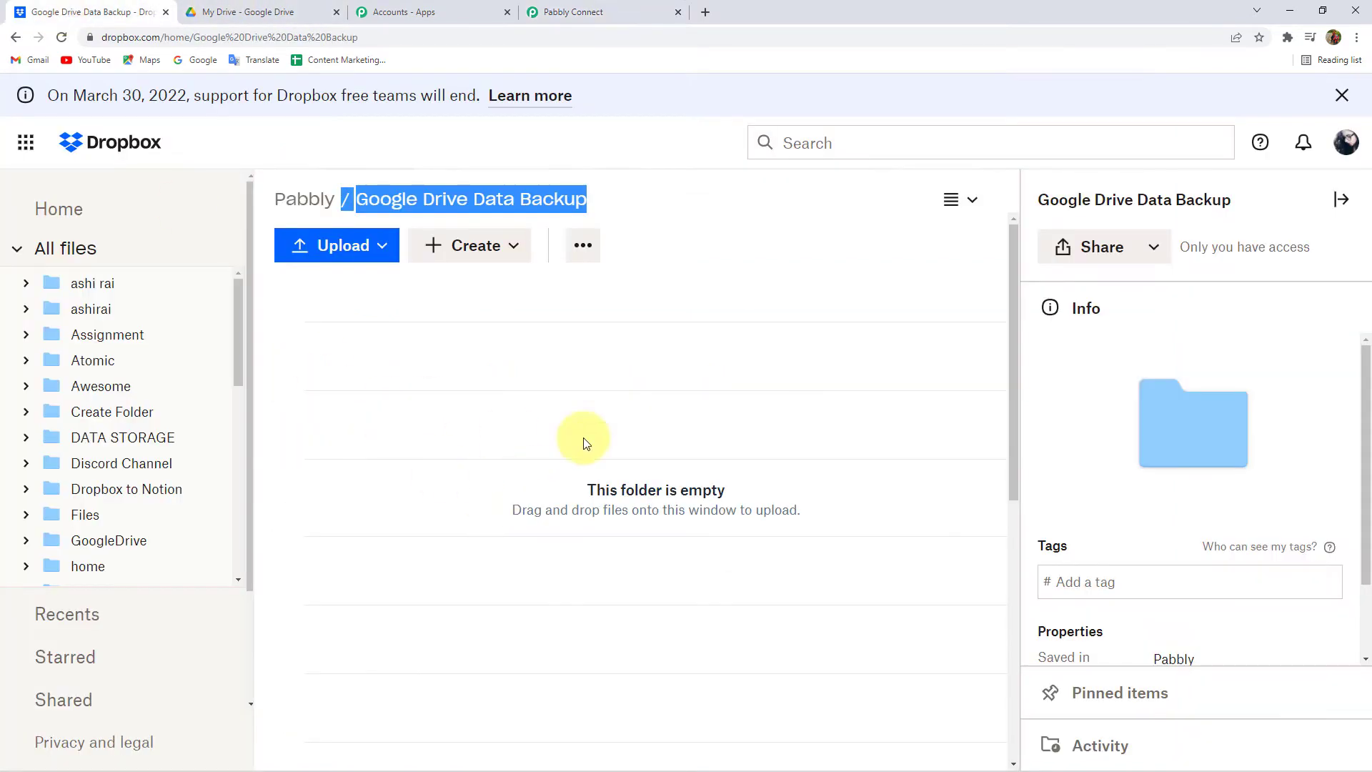
pyautogui.click(564, 13)
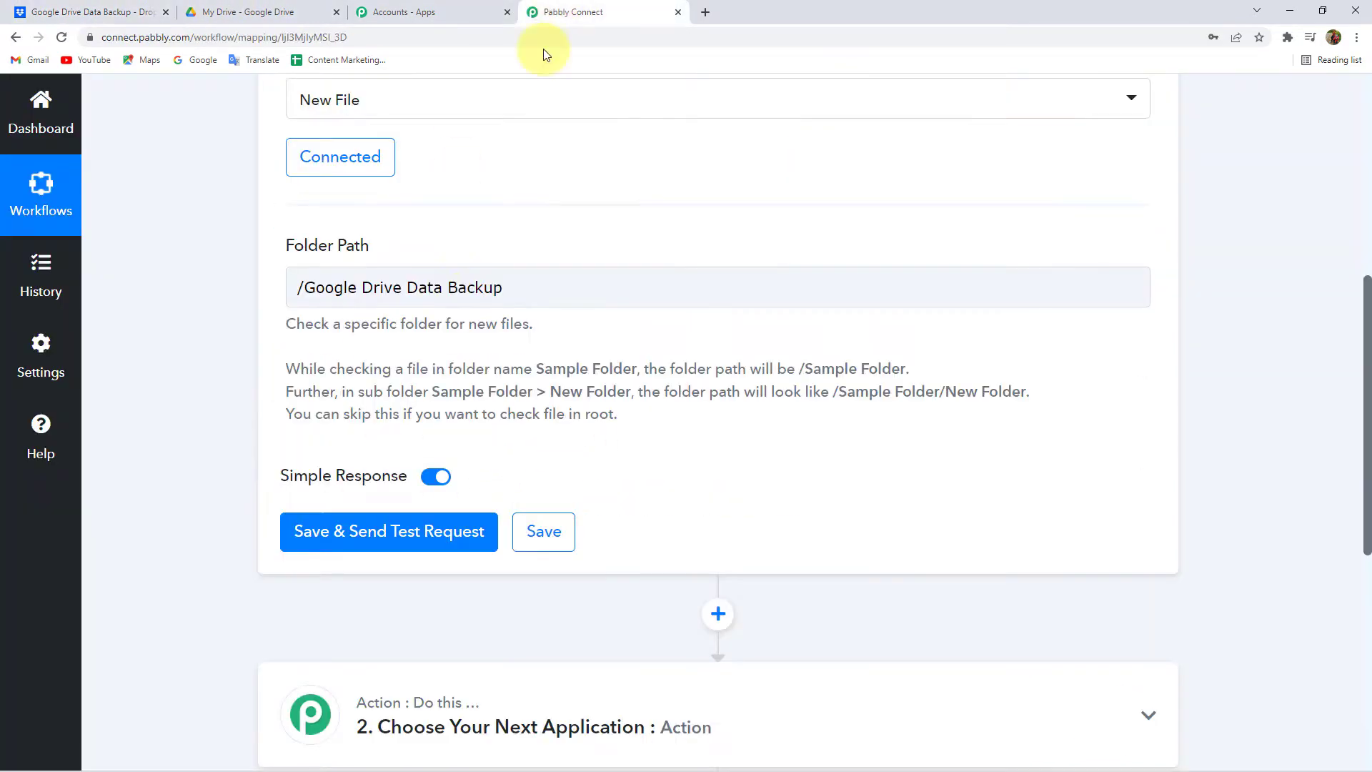
# - Save the trigger, send a test request, and review the returned response
pyautogui.click(361, 546)
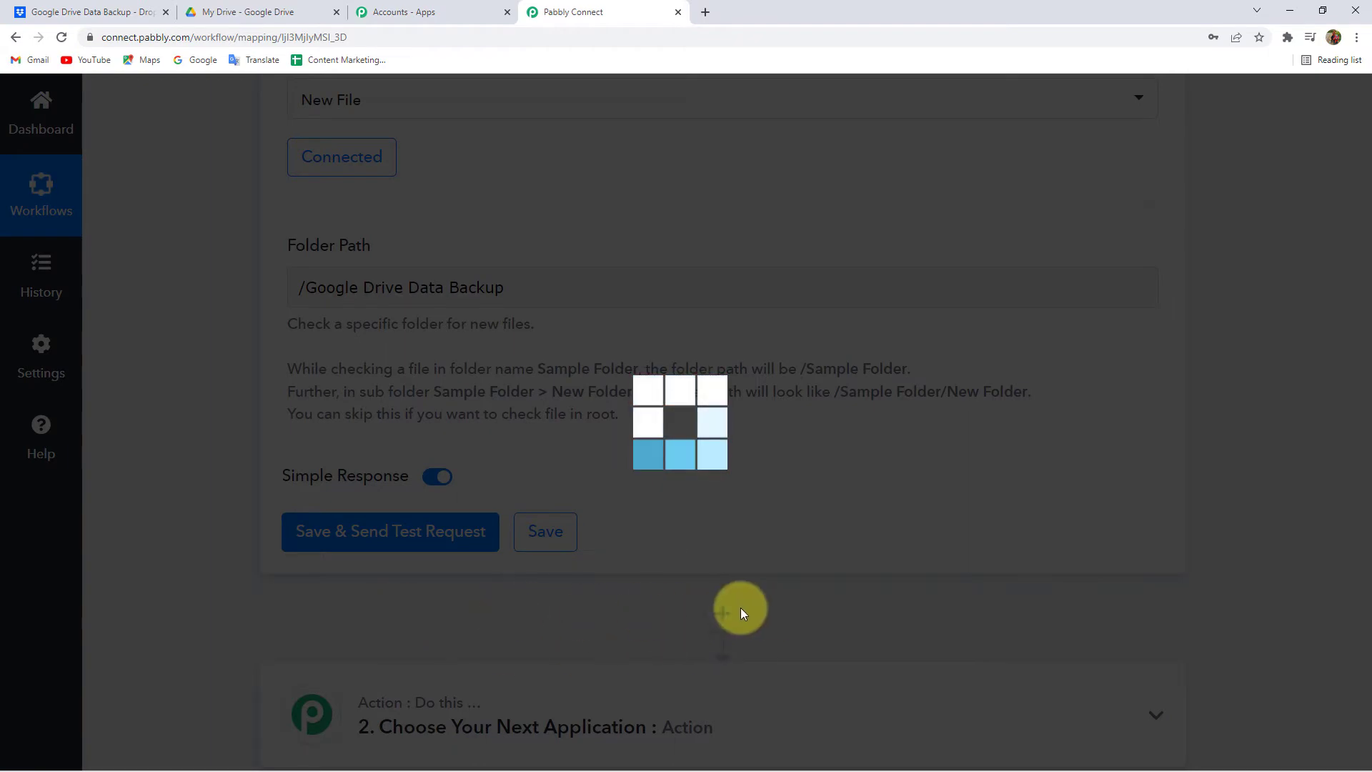
pyautogui.scroll(-4, 786, 611)
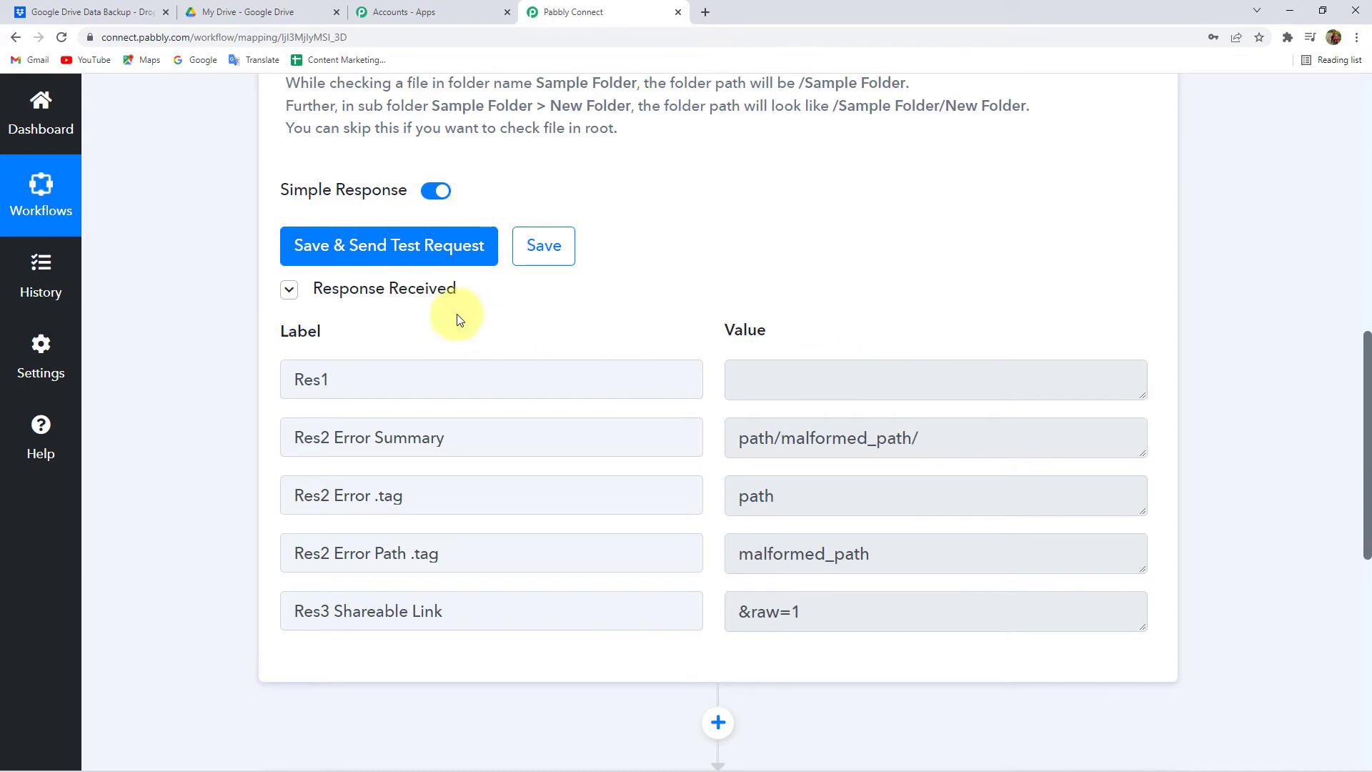
pyautogui.click(385, 289)
pyautogui.scroll(3, 243, 352)
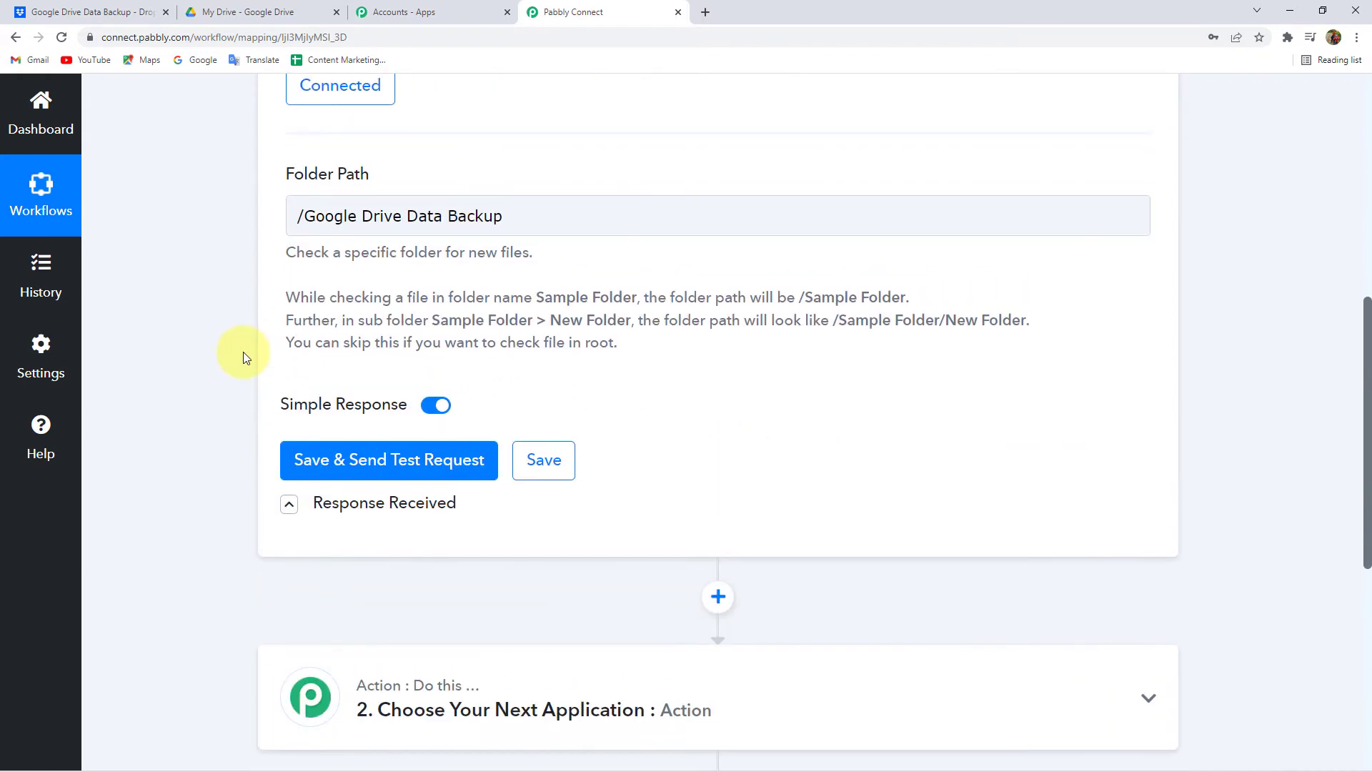
pyautogui.scroll(1, 242, 352)
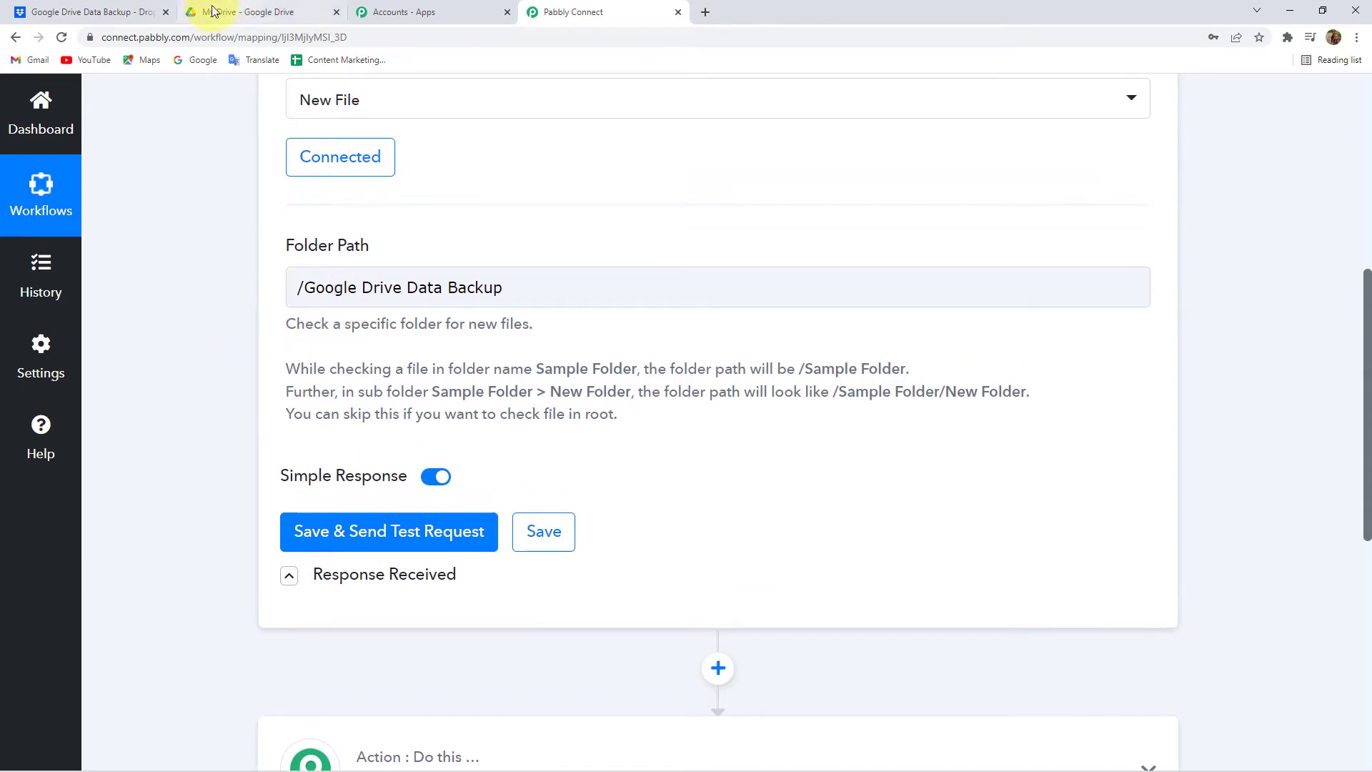
# - Upload the 1st Image file into the Dropbox folder
pyautogui.click(84, 19)
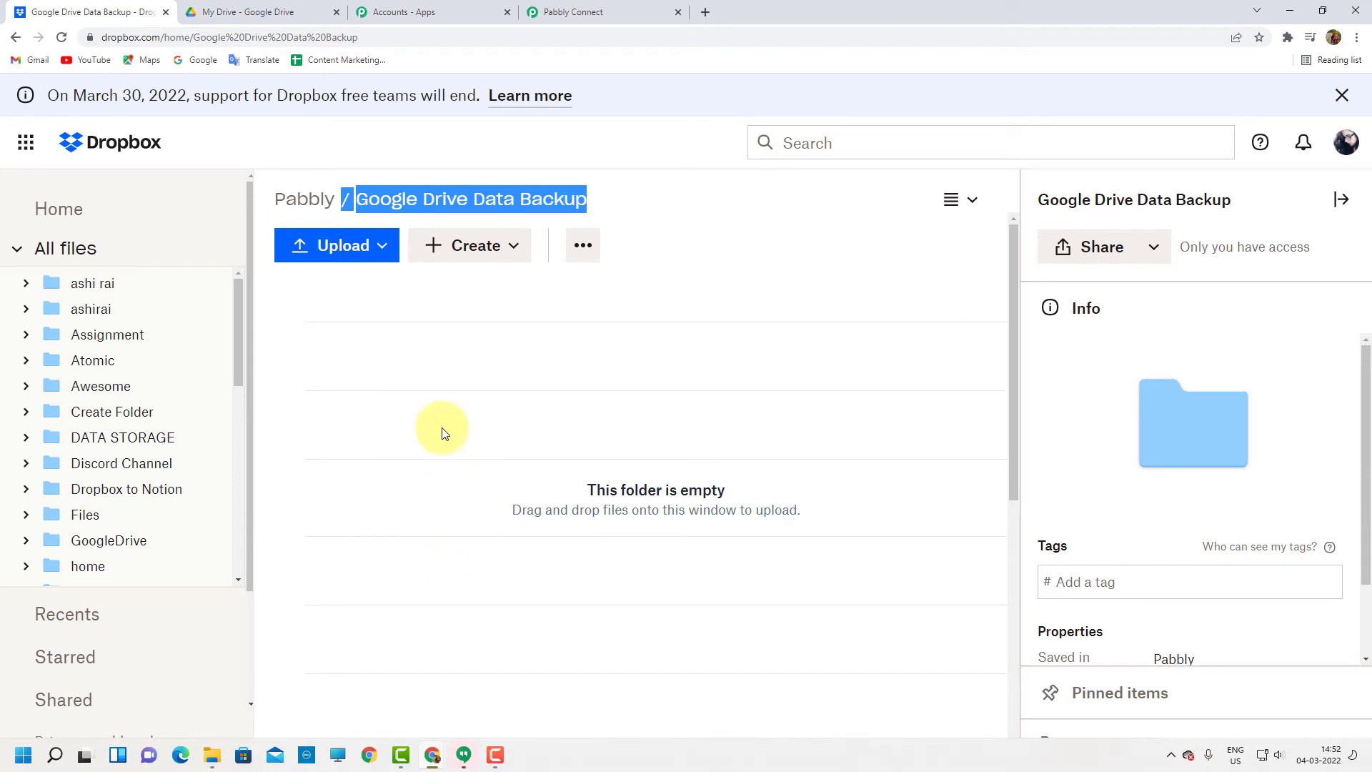
pyautogui.click(355, 259)
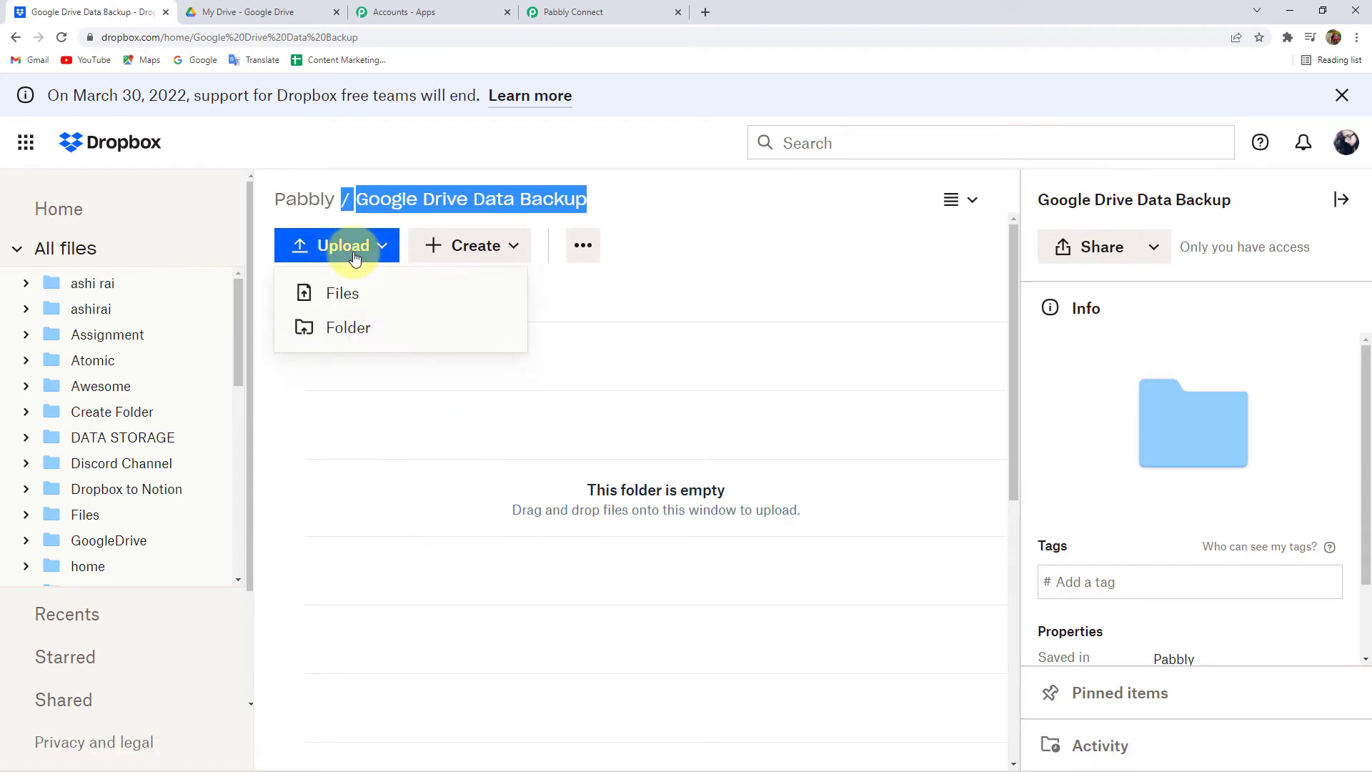
pyautogui.click(378, 298)
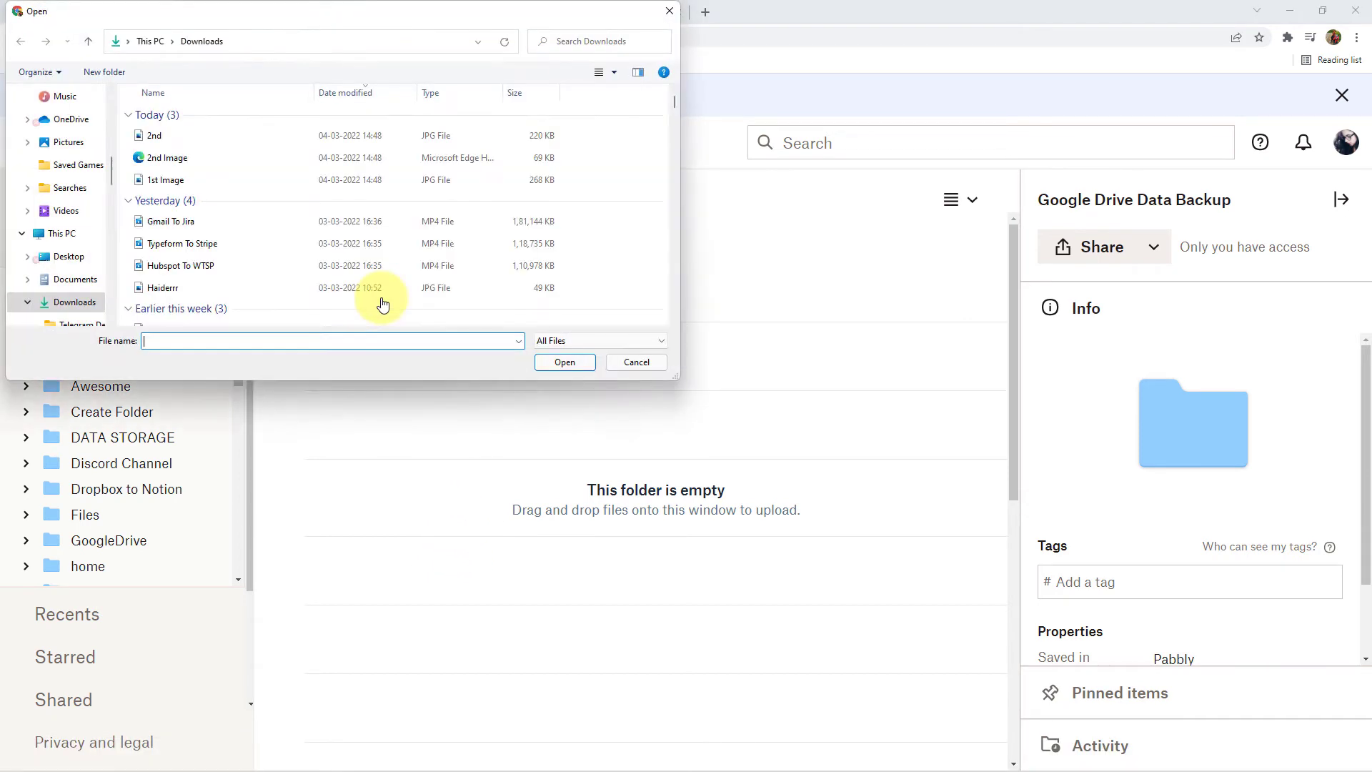
pyautogui.doubleClick(164, 183)
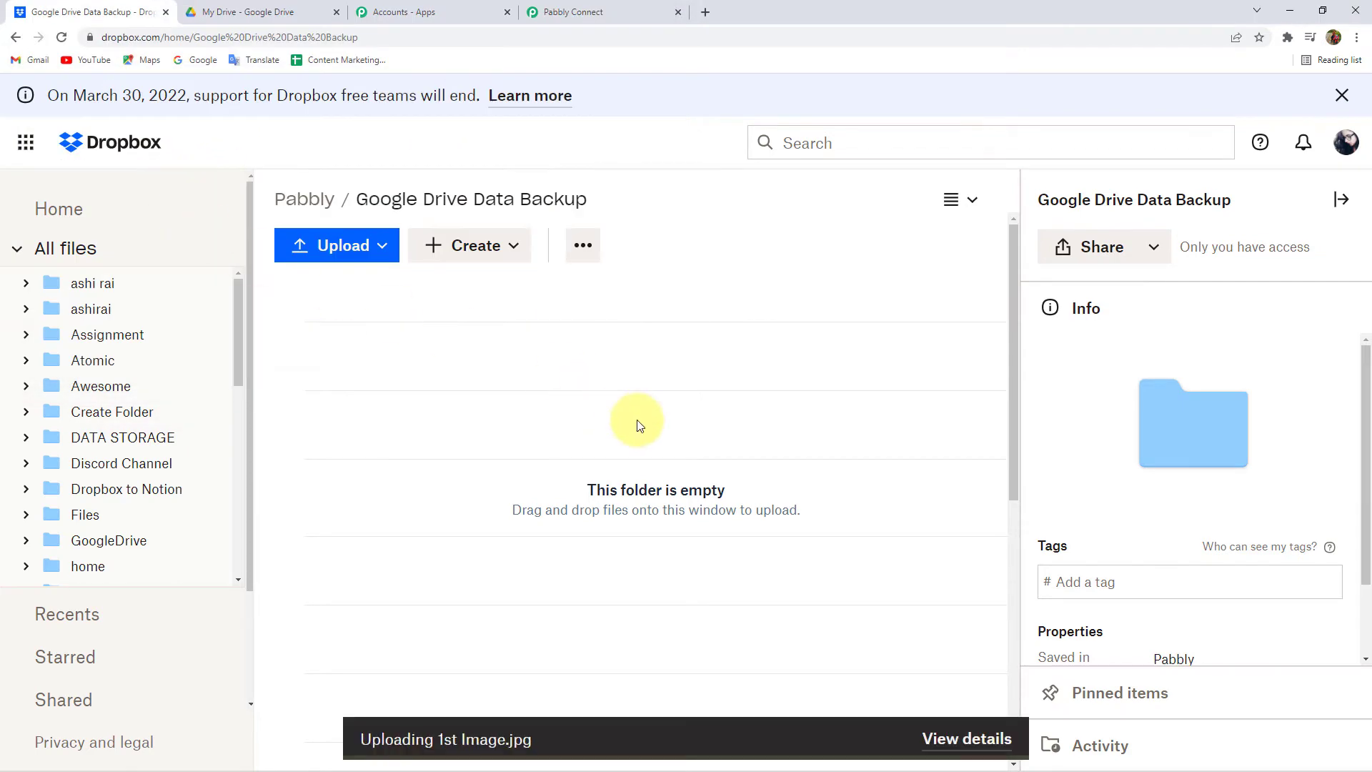
# - View 1st Image from the computer's Downloads folder, then close the viewer and window
pyautogui.moveTo(384, 766)
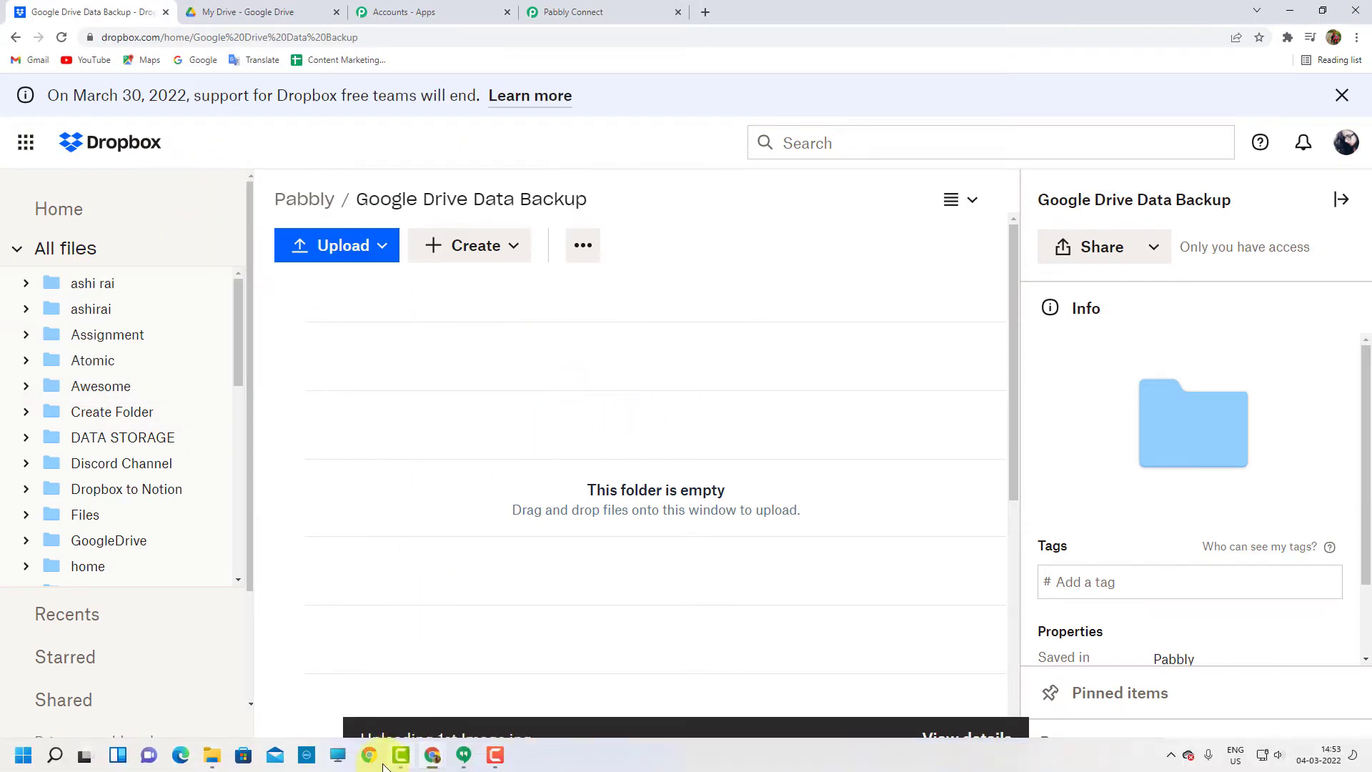
pyautogui.click(212, 755)
pyautogui.scroll(1, 749, 271)
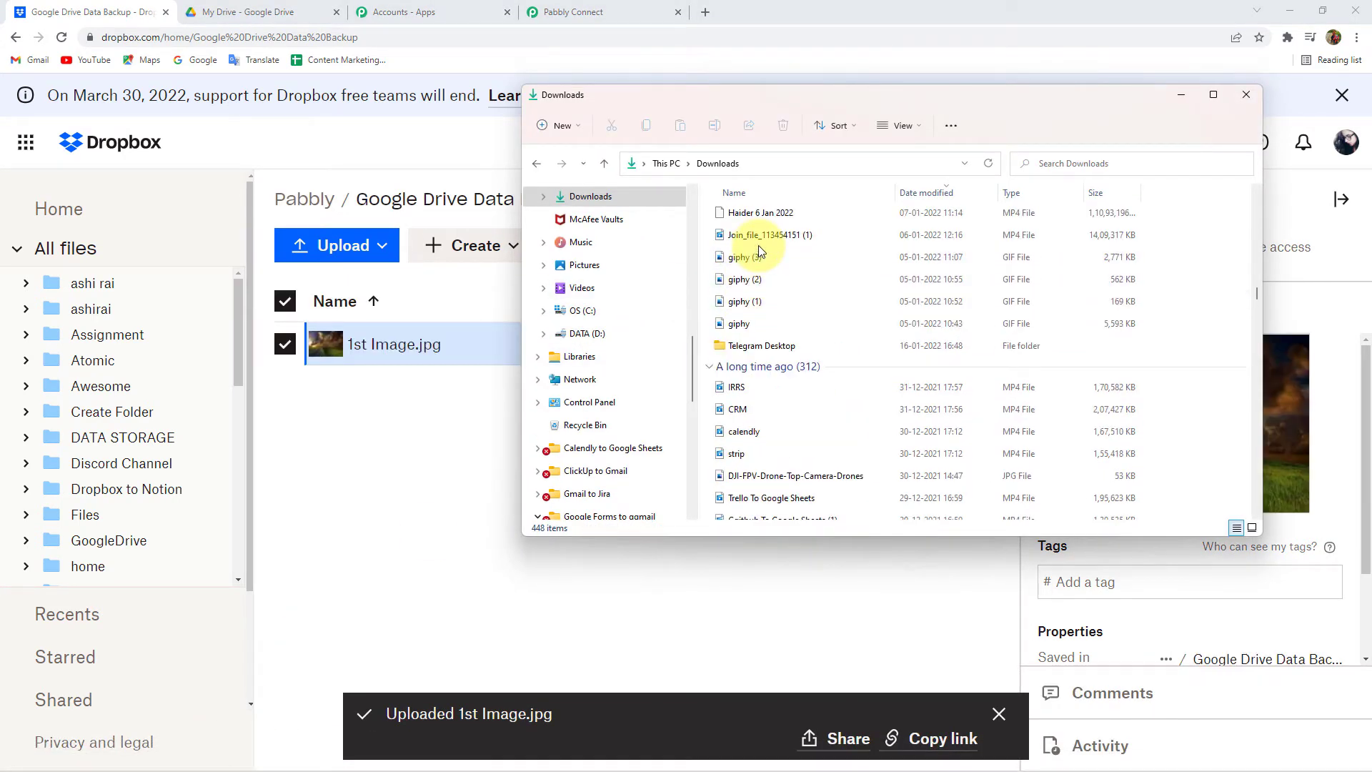
pyautogui.click(791, 234)
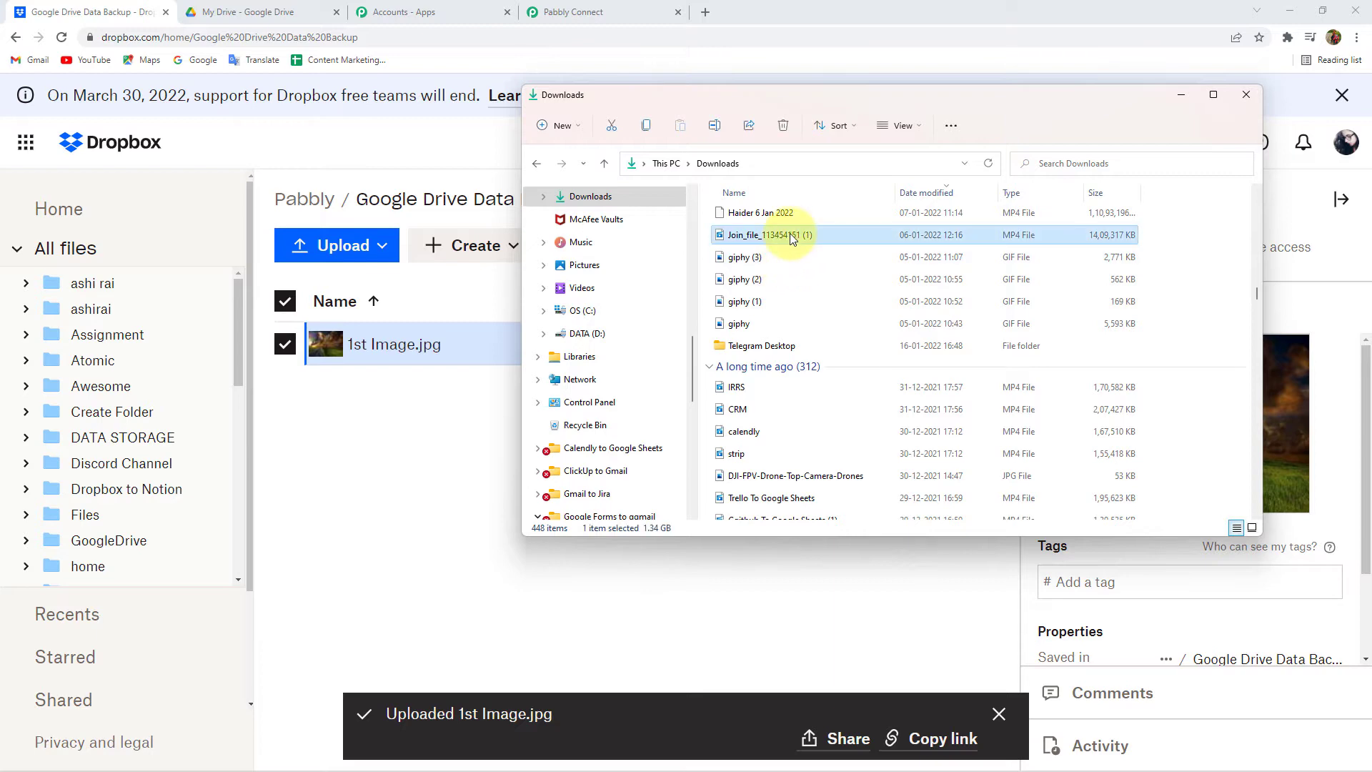
pyautogui.press('Home')
pyautogui.doubleClick(757, 263)
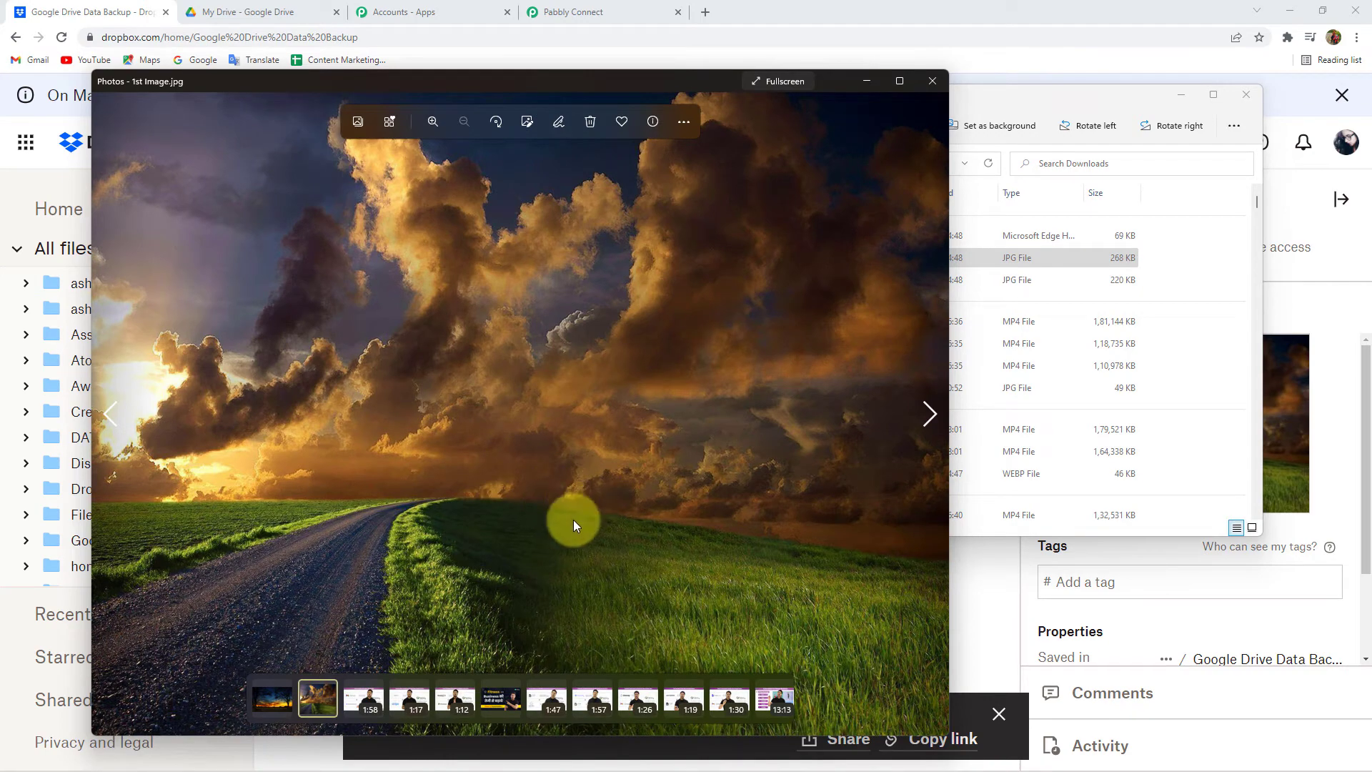
pyautogui.click(936, 80)
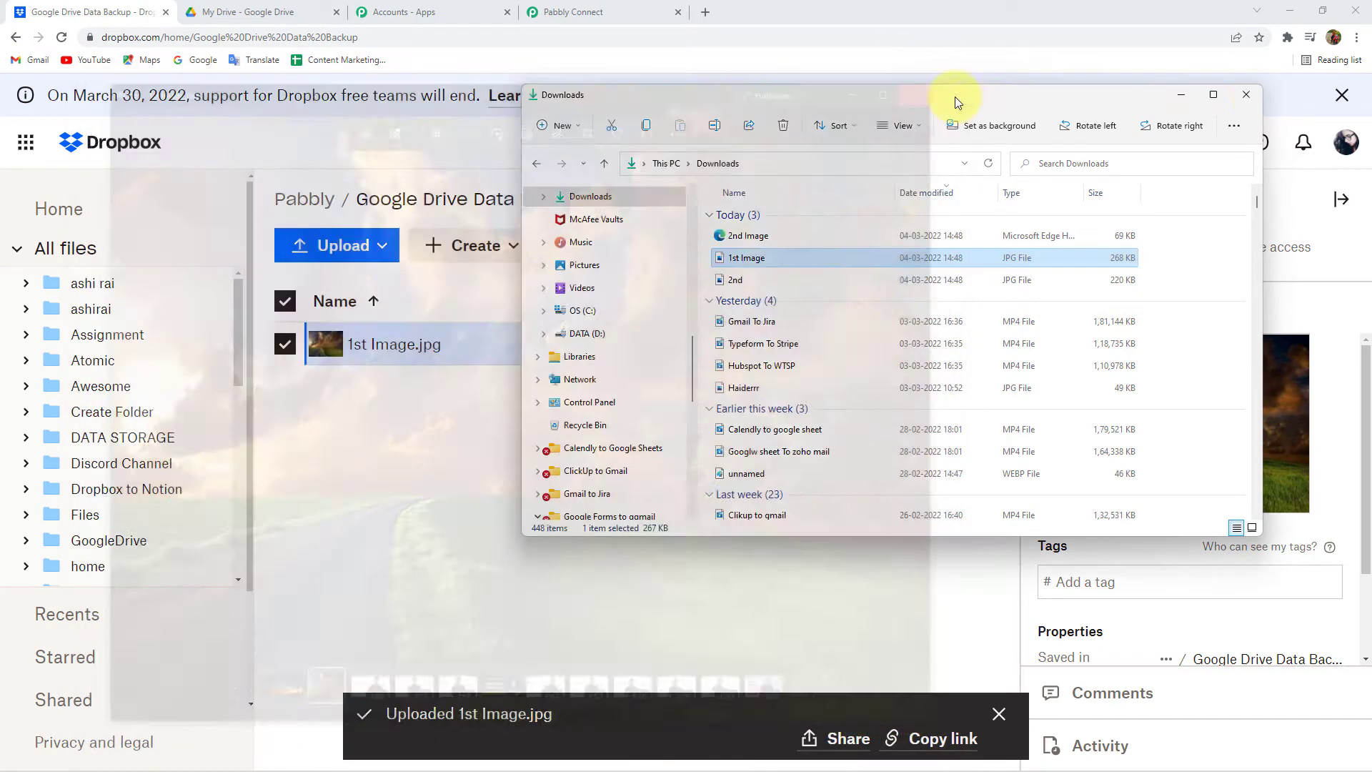
pyautogui.click(1198, 97)
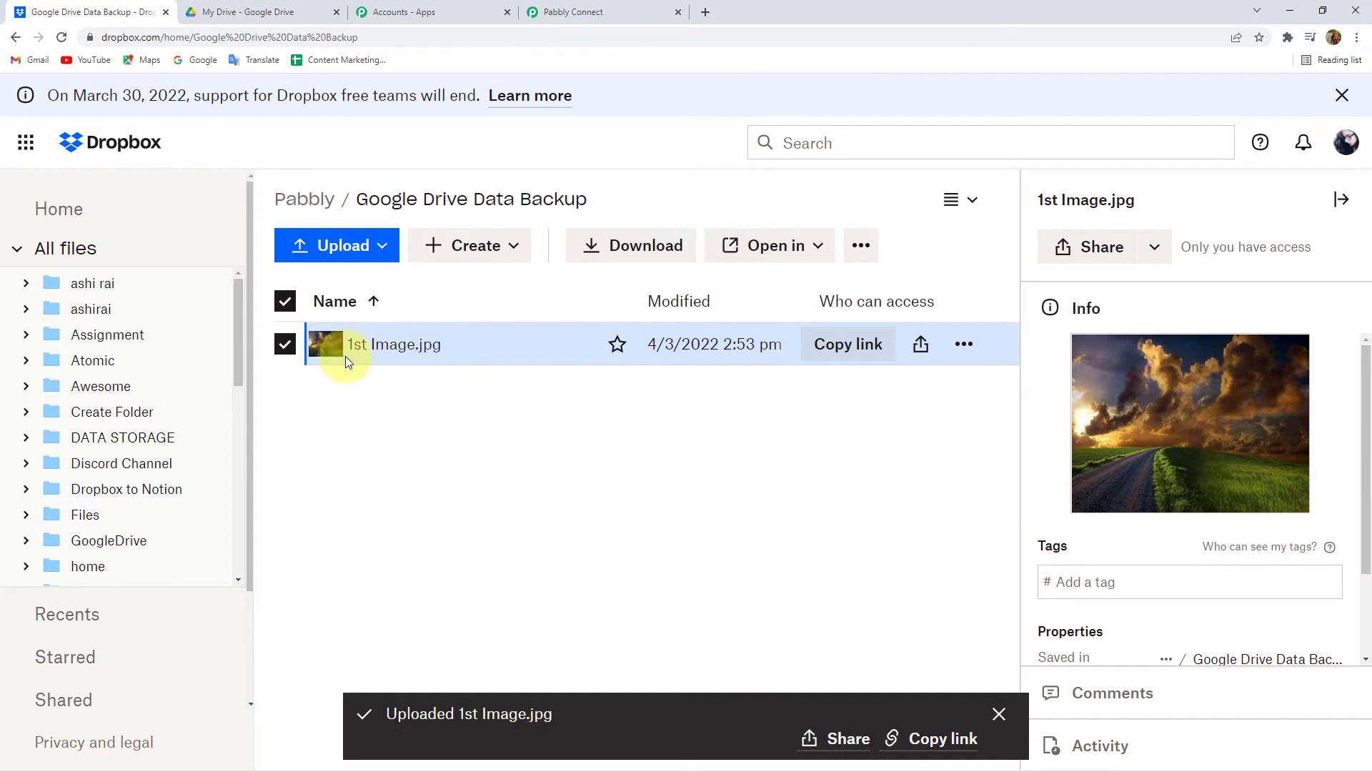
# - Preview the uploaded 1st Image.jpg in Dropbox and return to the folder
pyautogui.click(285, 346)
pyautogui.click(424, 349)
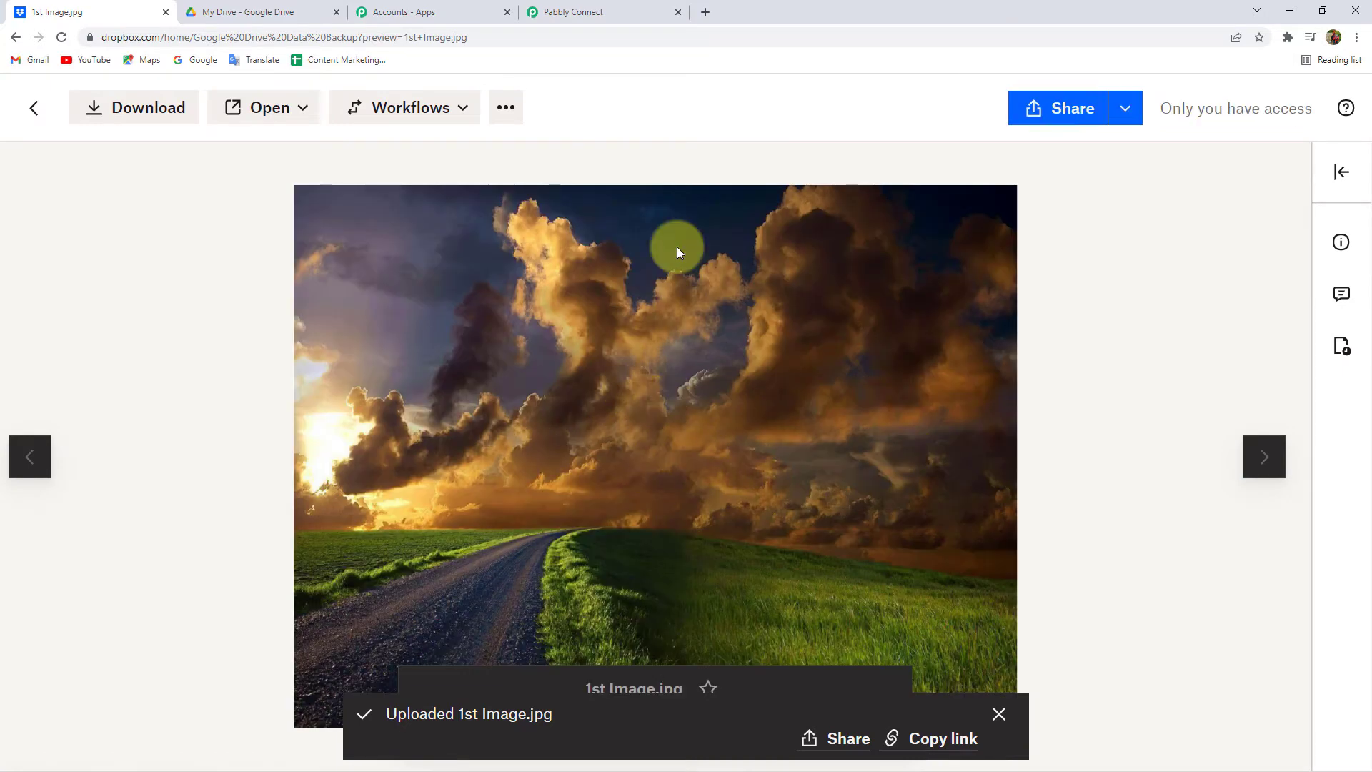
pyautogui.click(33, 111)
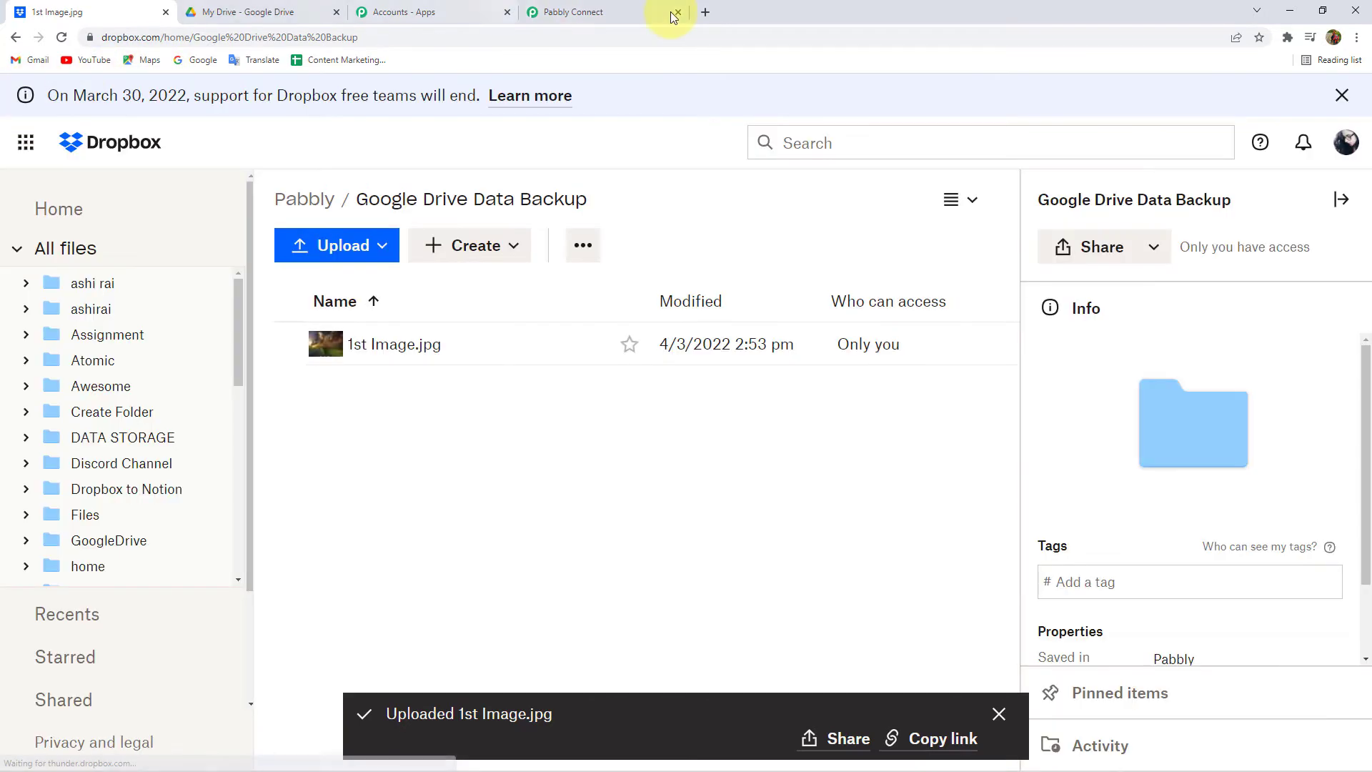
pyautogui.click(627, 13)
# - Resend the trigger test and confirm it returns 1st Image, matching the Dropbox file
pyautogui.click(433, 528)
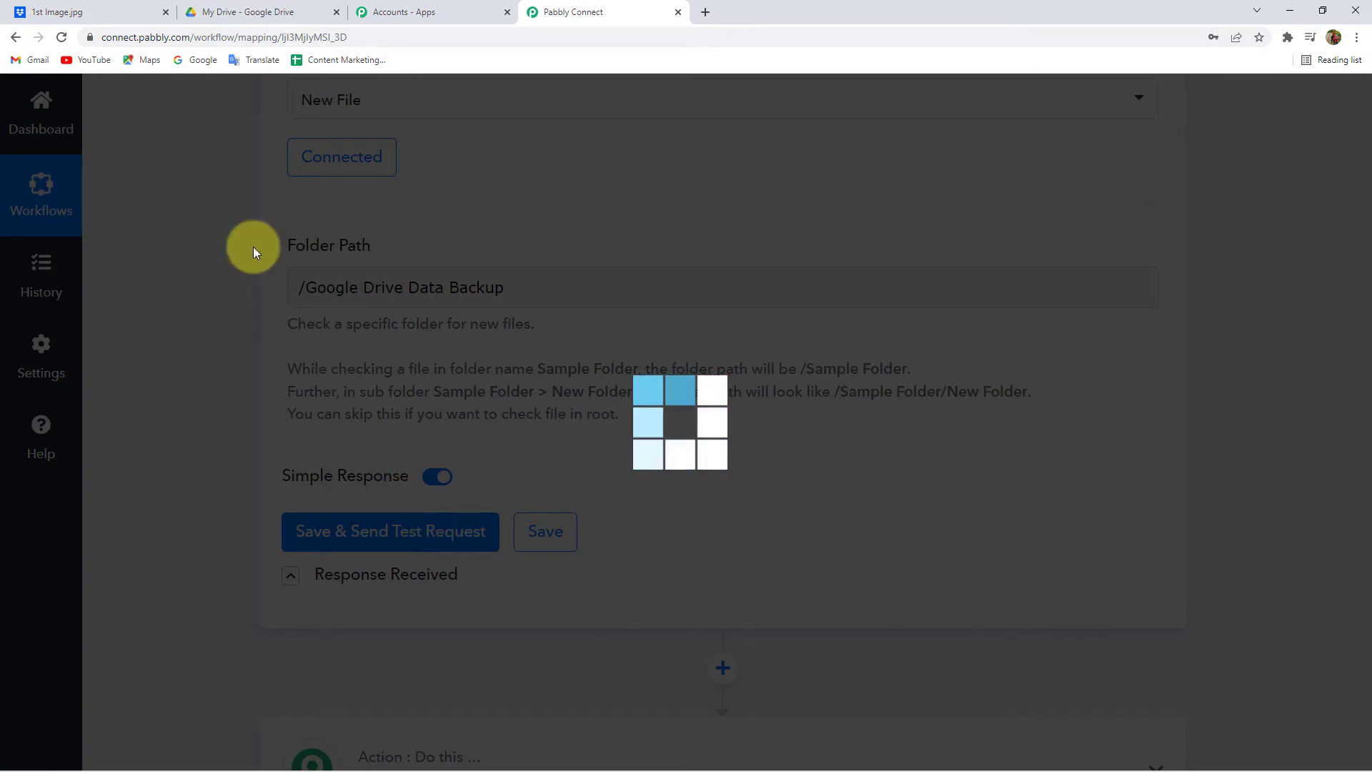
pyautogui.scroll(-4, 216, 404)
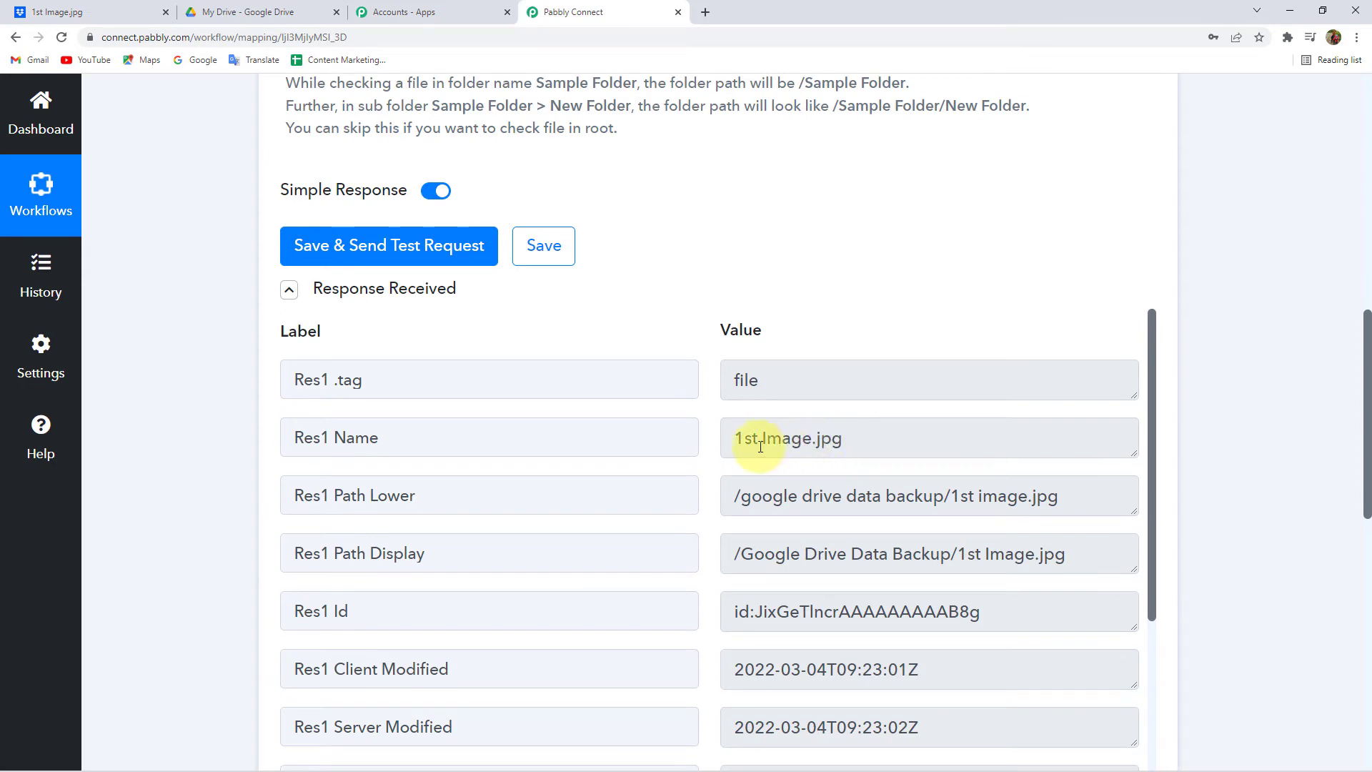
pyautogui.moveTo(737, 442); pyautogui.dragTo(813, 440)
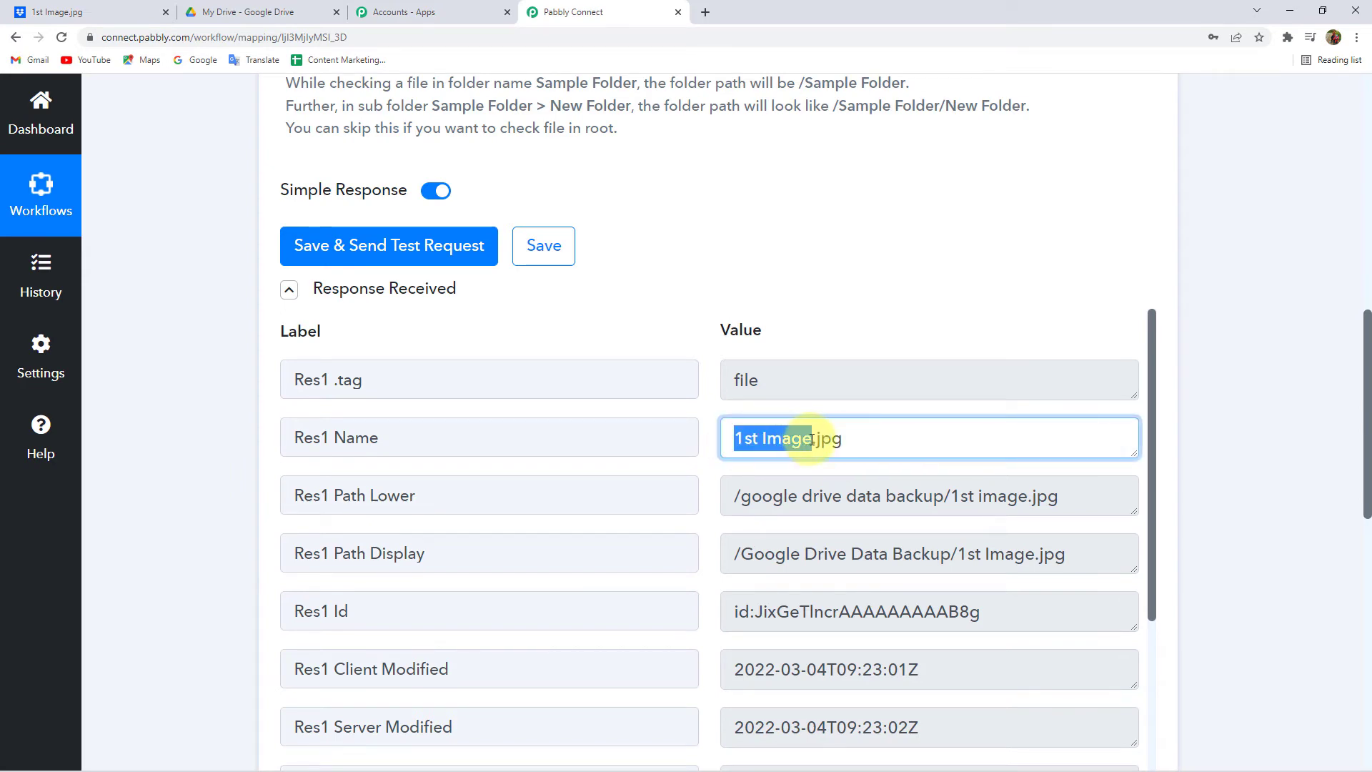
pyautogui.click(78, 10)
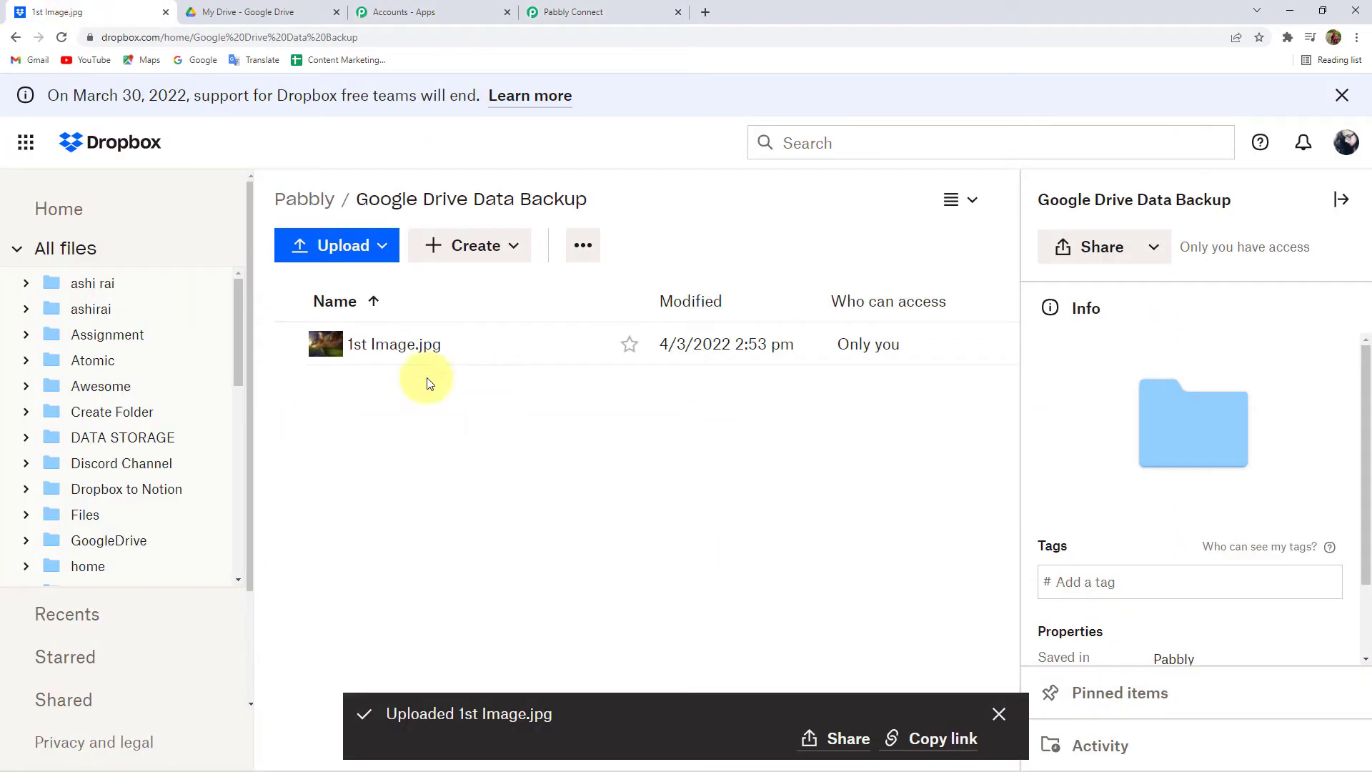
pyautogui.click(602, 9)
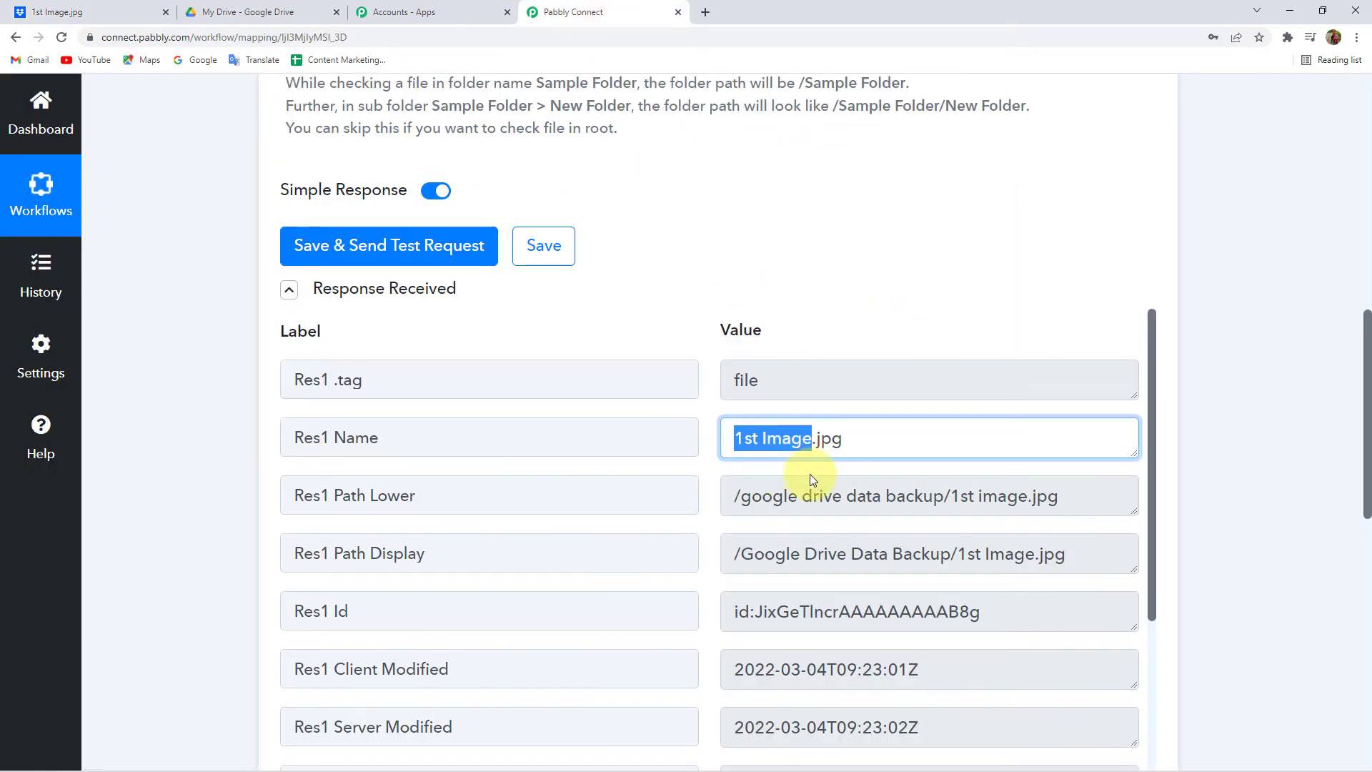
pyautogui.scroll(-1, 729, 482)
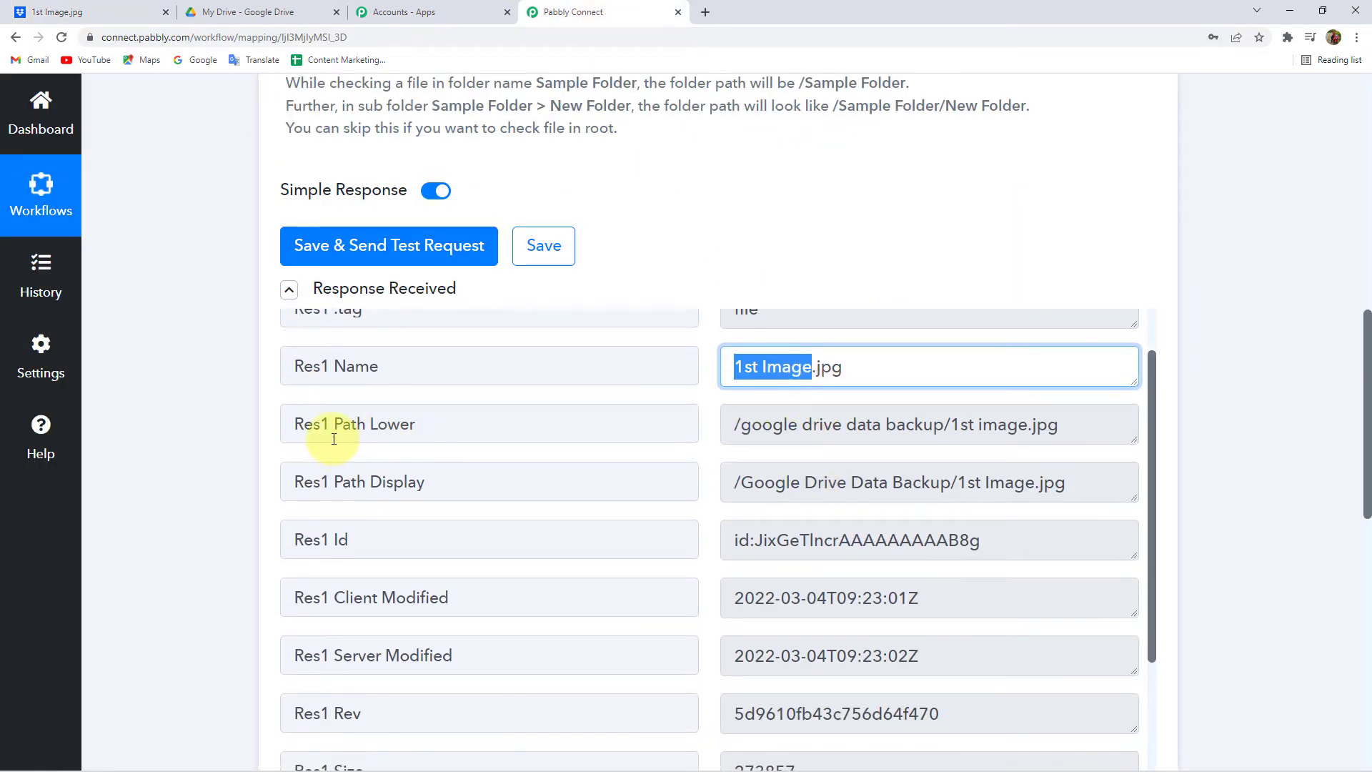
pyautogui.scroll(-5, 339, 434)
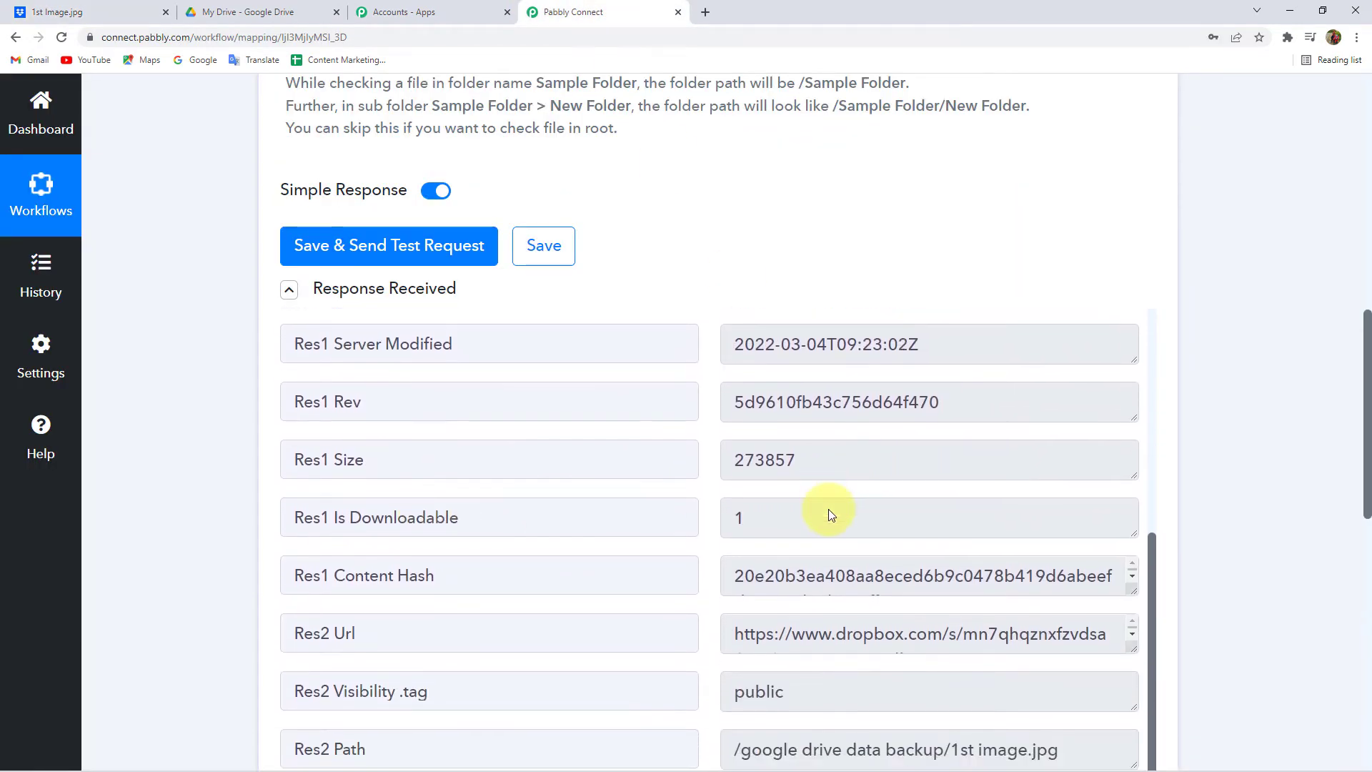
pyautogui.scroll(-4, 918, 576)
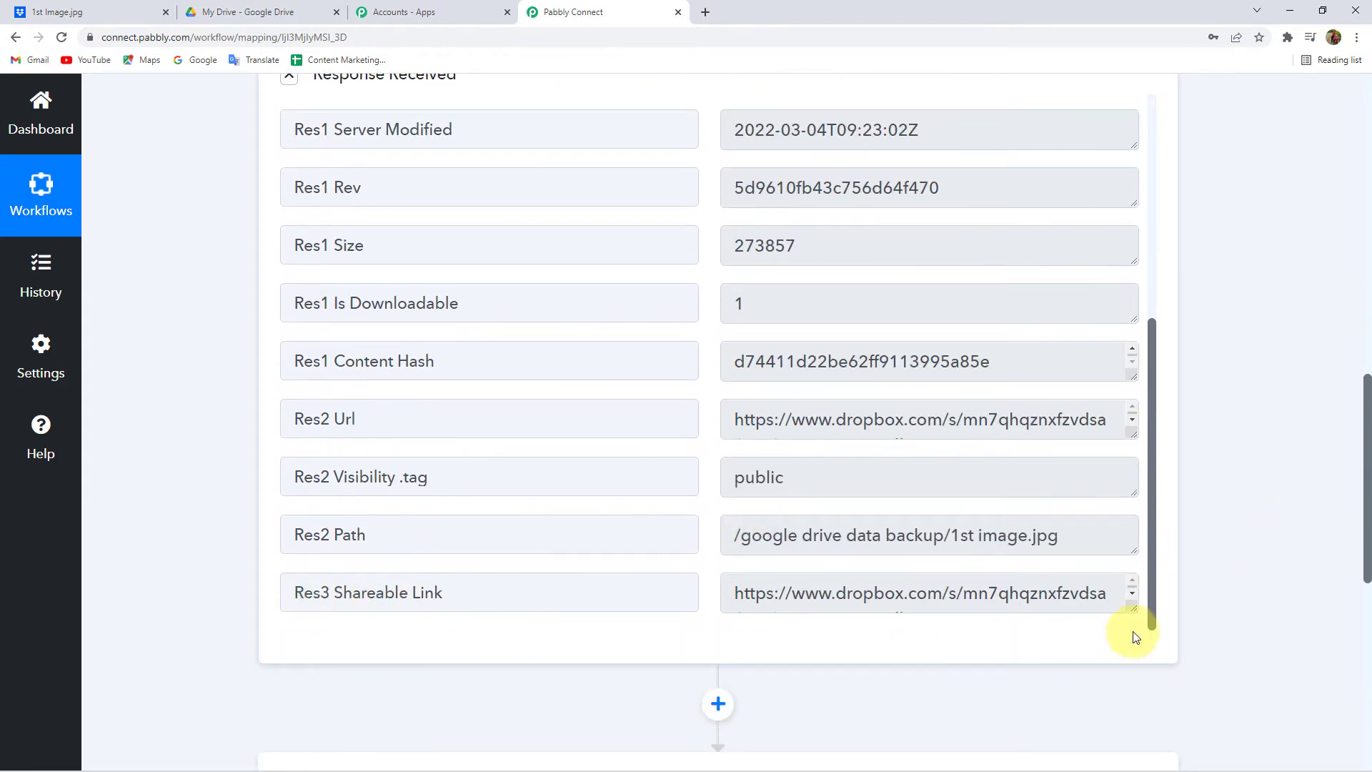
# - Select the whole Res3 Shareable Link URL for copying into a new tab
pyautogui.click(1136, 612)
pyautogui.moveTo(1134, 605)
pyautogui.mouseDown()
pyautogui.moveTo(1123, 672)
pyautogui.moveTo(1126, 625)
pyautogui.mouseUp()
pyautogui.scroll(-1, 1093, 555)
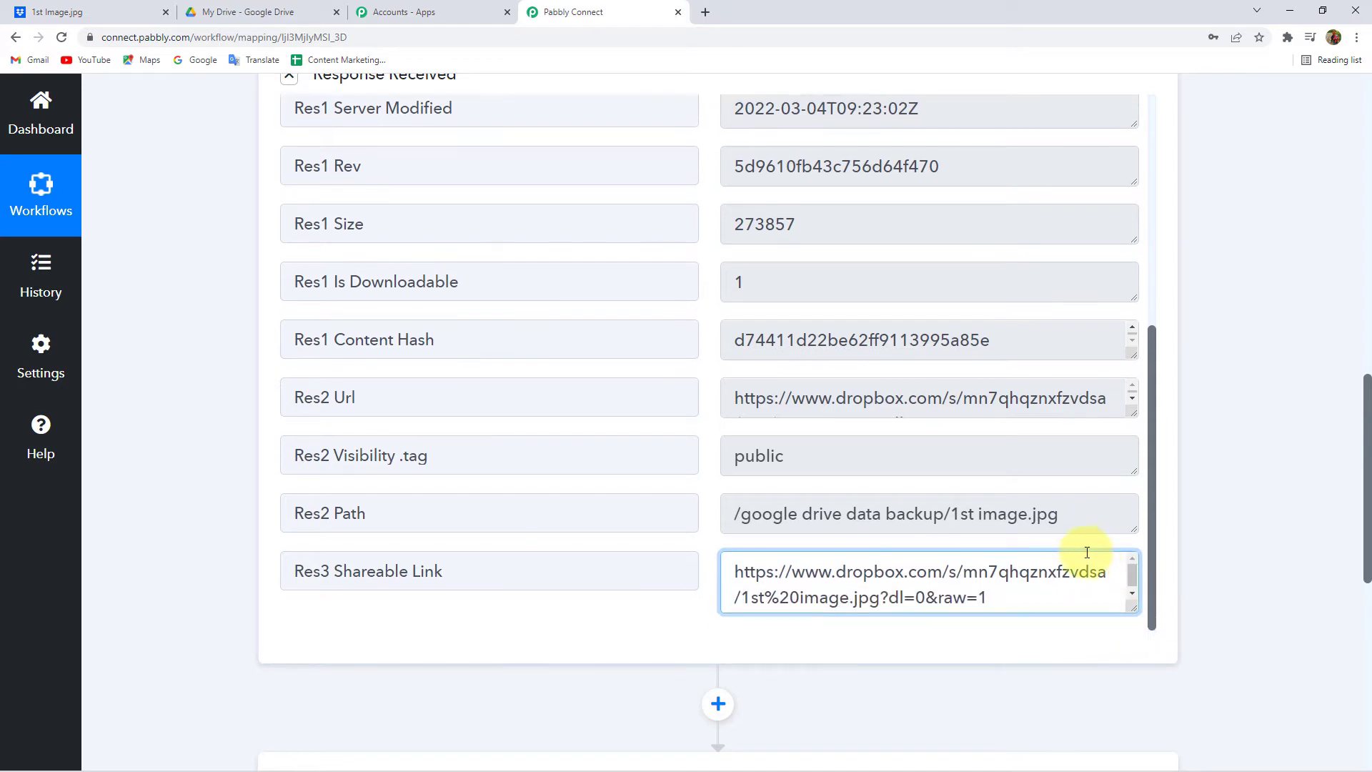
pyautogui.hotkey('ctrl', 'a')
pyautogui.hotkey('ctrl', 'c')
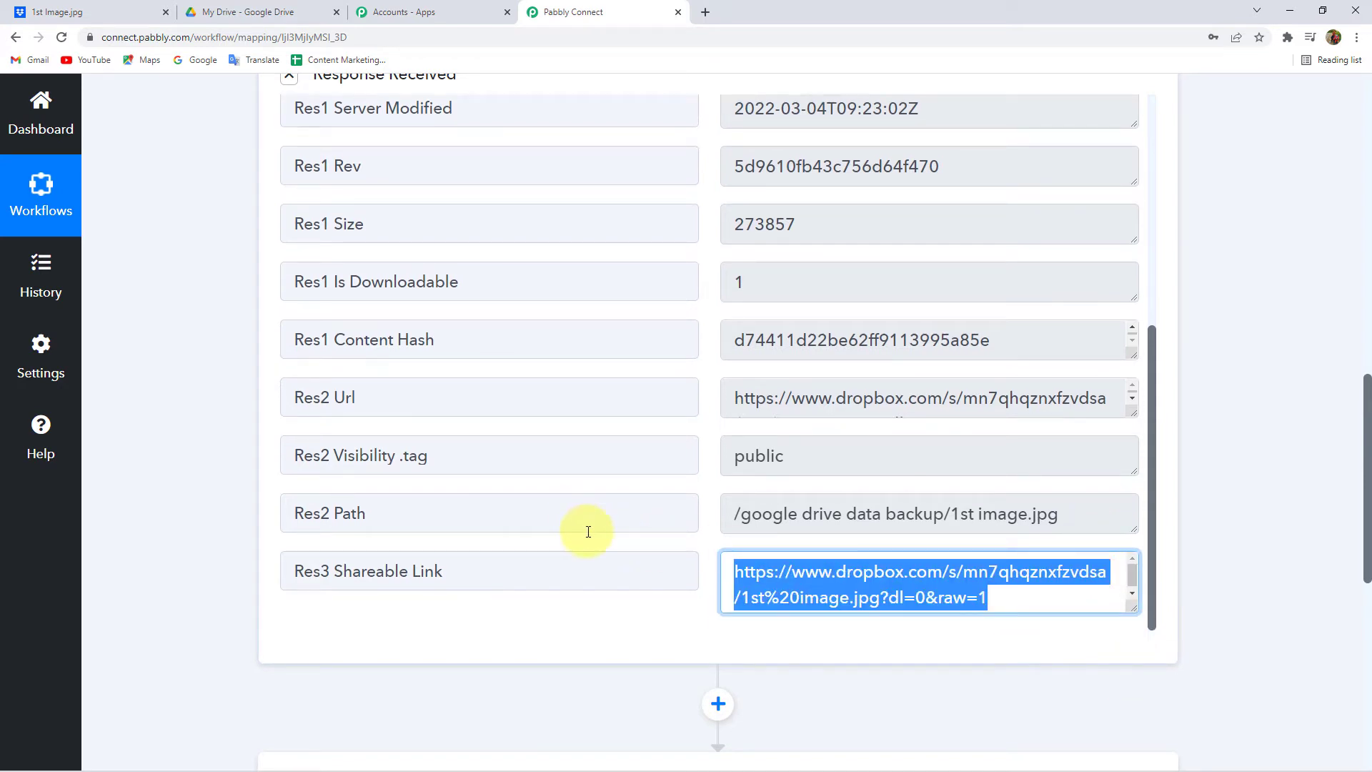
pyautogui.click(707, 13)
# - Load the copied Dropbox link in Chrome, check the 1600×1200 cloud-and-road photo, then close the tab
pyautogui.hotkey('ctrl', 'v')
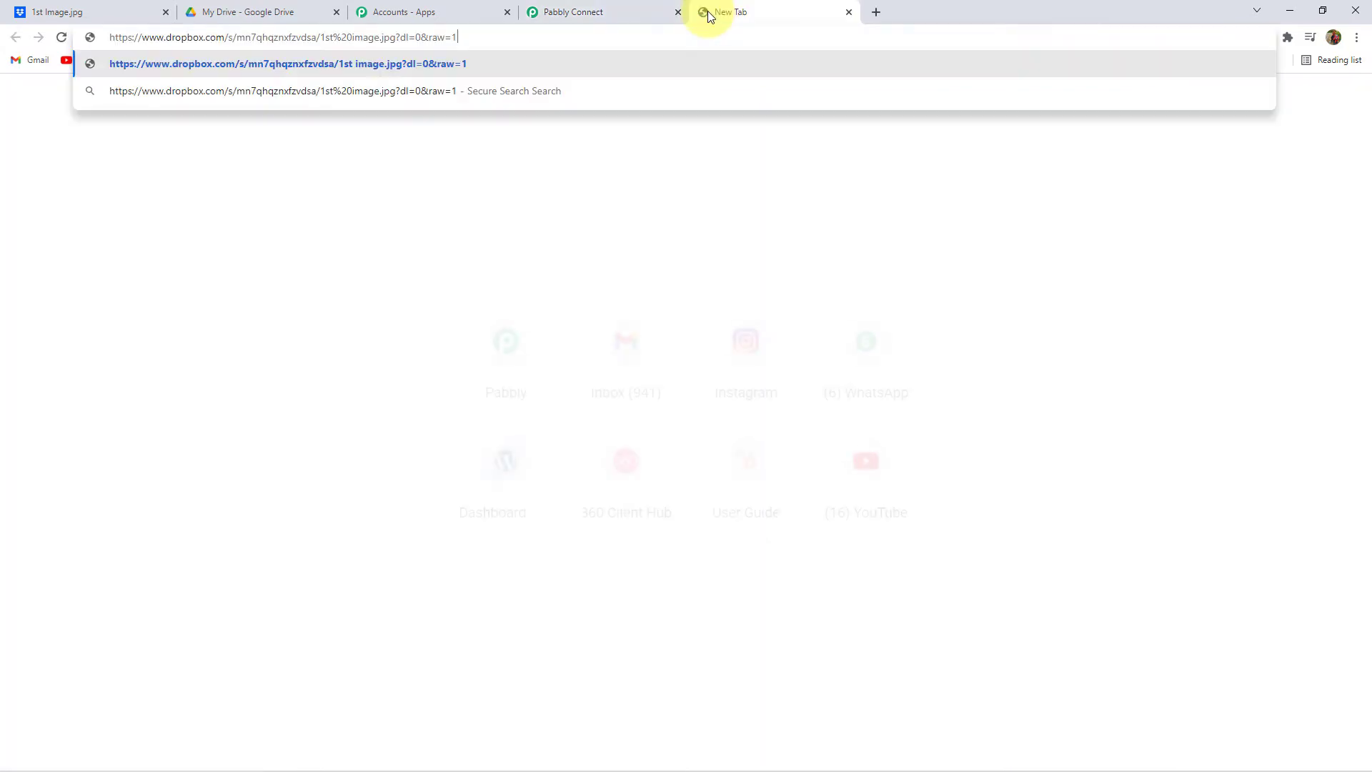
pyautogui.press('Return')
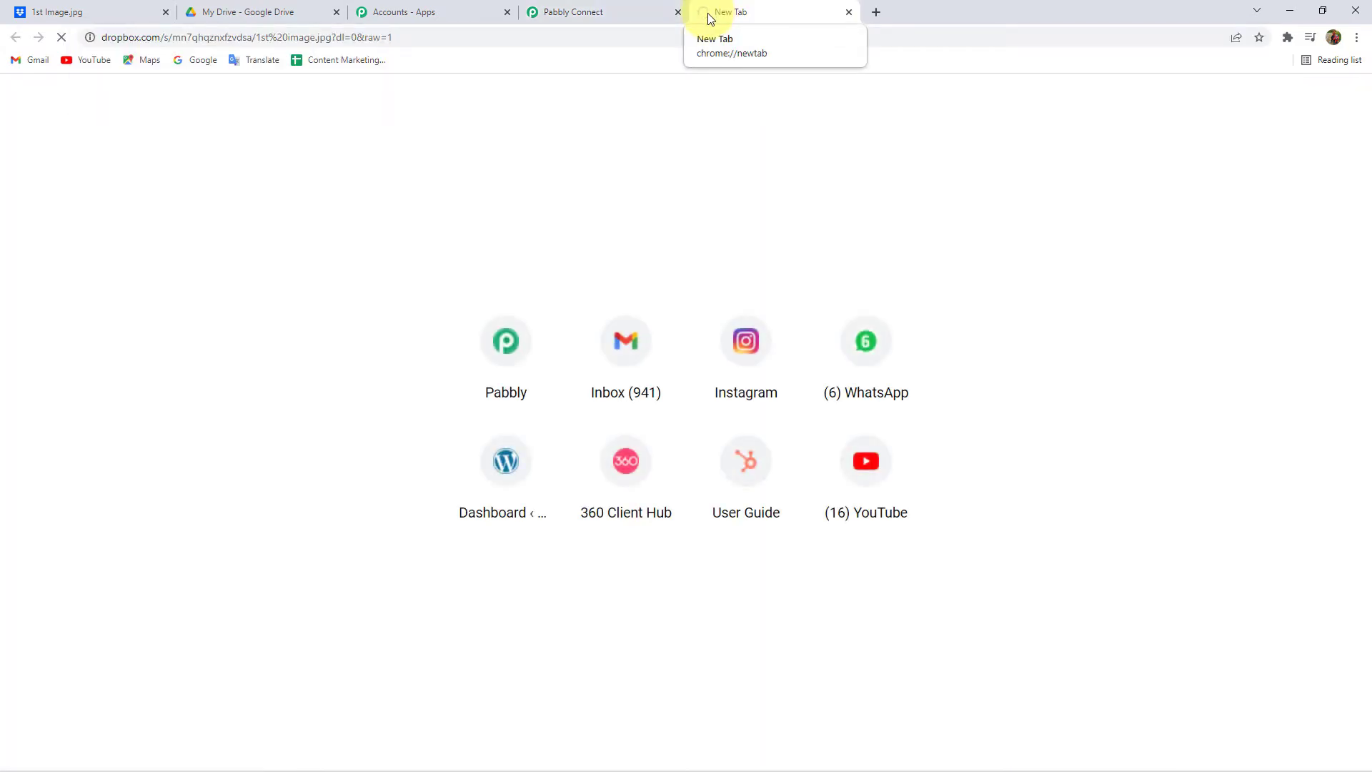
pyautogui.scroll(-5, 707, 361)
pyautogui.keyDown('ctrl'); pyautogui.scroll(5, 708, 361); pyautogui.keyUp('ctrl')
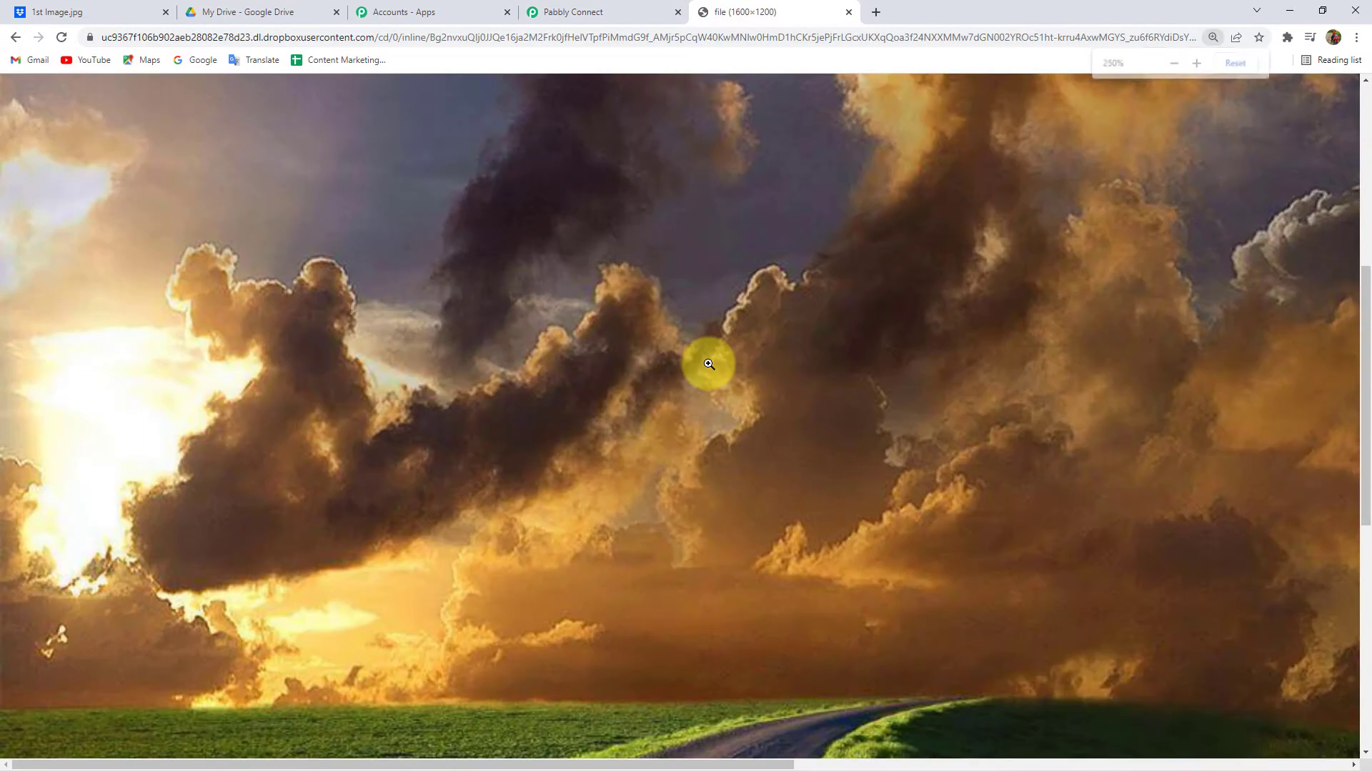
pyautogui.keyDown('ctrl'); pyautogui.scroll(-8, 708, 364); pyautogui.keyUp('ctrl')
pyautogui.keyDown('ctrl'); pyautogui.scroll(1, 708, 363); pyautogui.keyUp('ctrl')
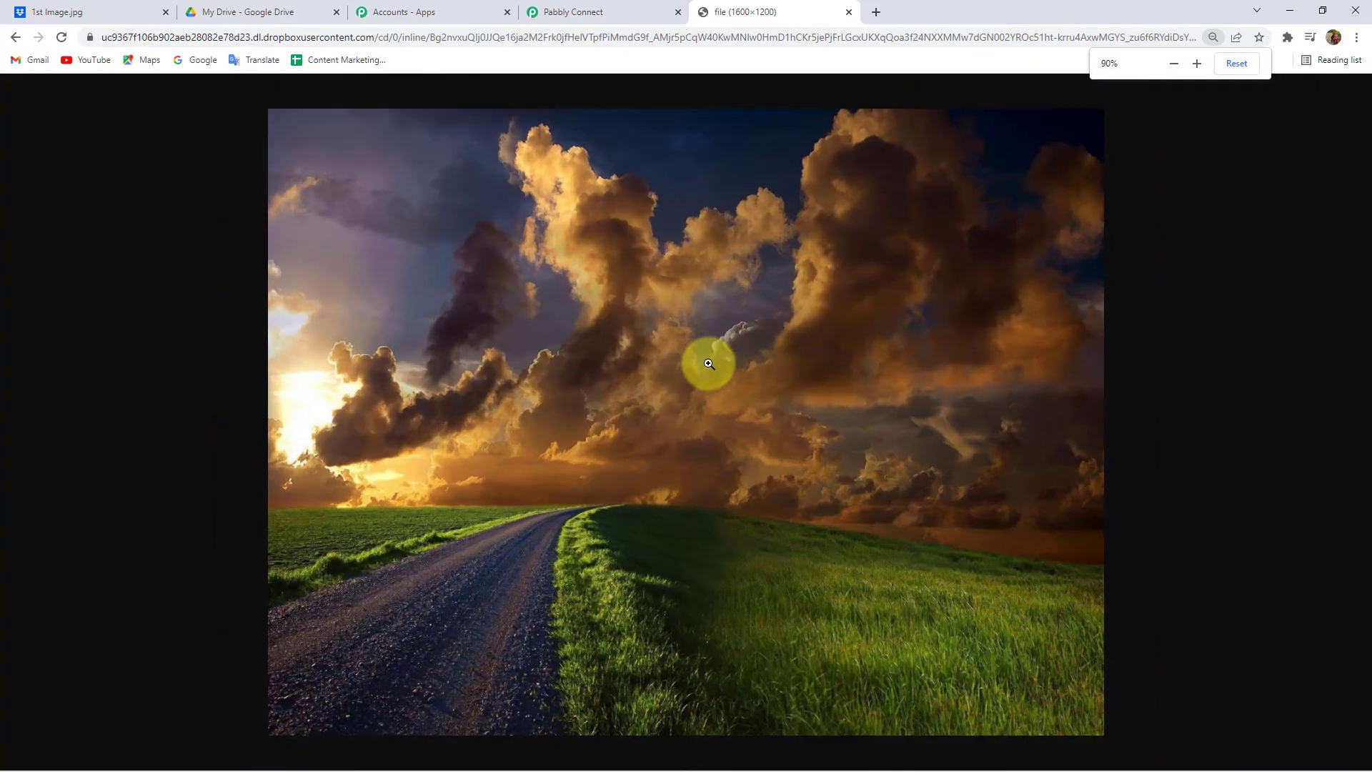
pyautogui.click(849, 13)
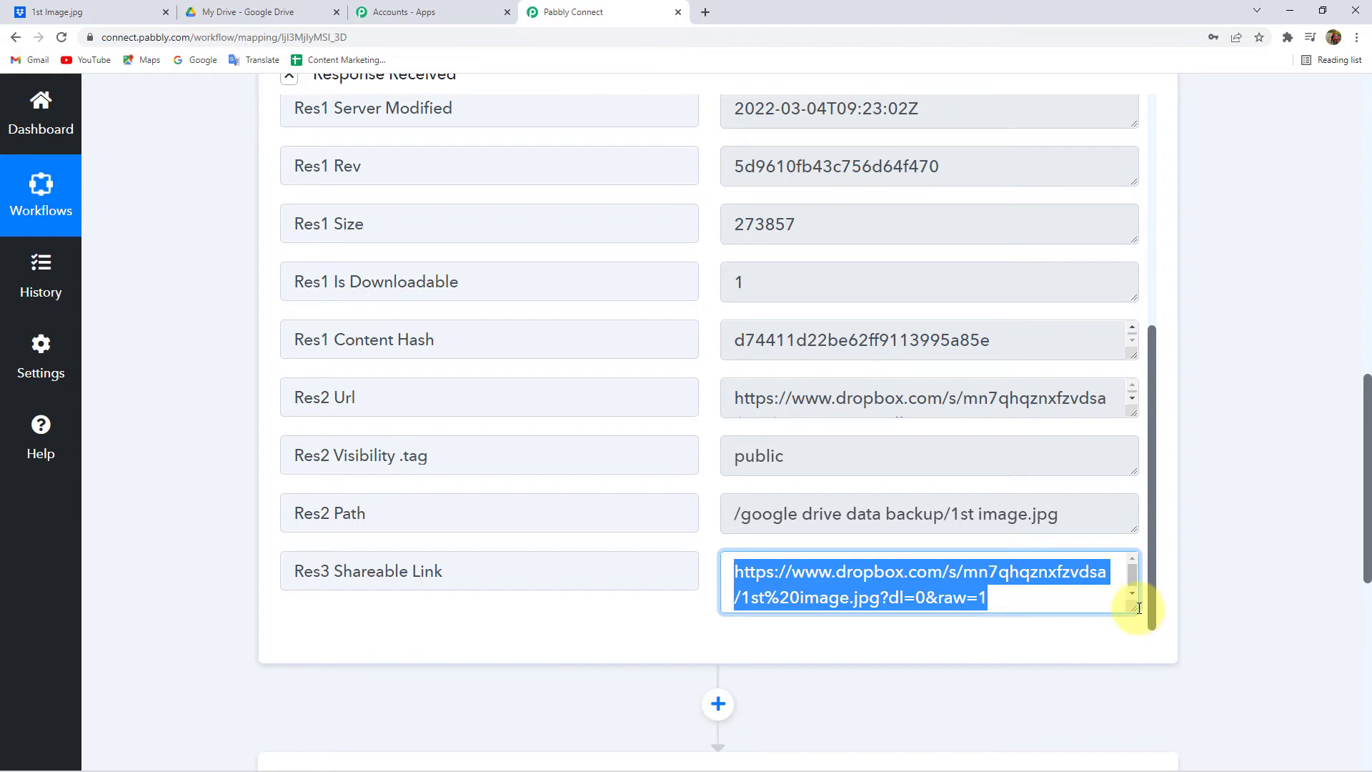
# - Shrink the shareable link box and collapse the test response section
pyautogui.moveTo(1133, 611); pyautogui.dragTo(1137, 606)
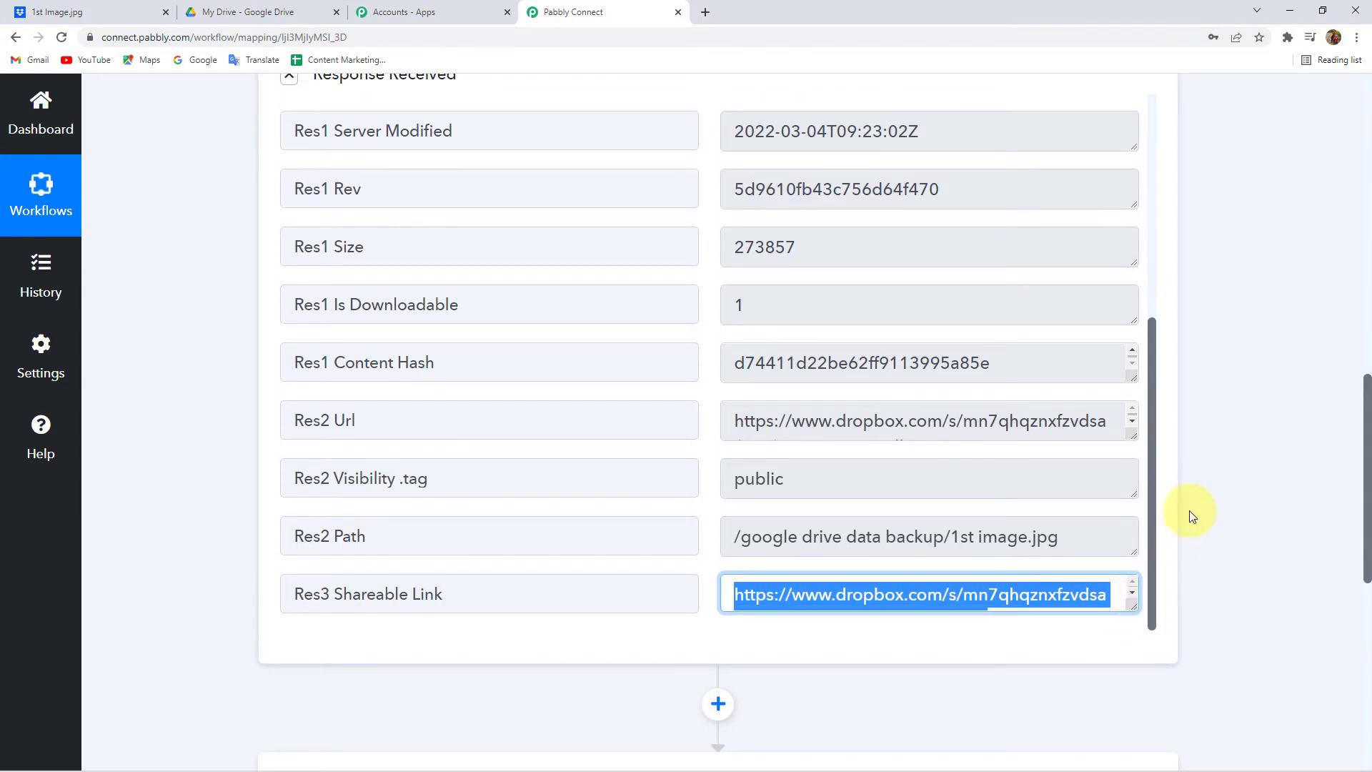
pyautogui.moveTo(1152, 478); pyautogui.dragTo(1141, 223)
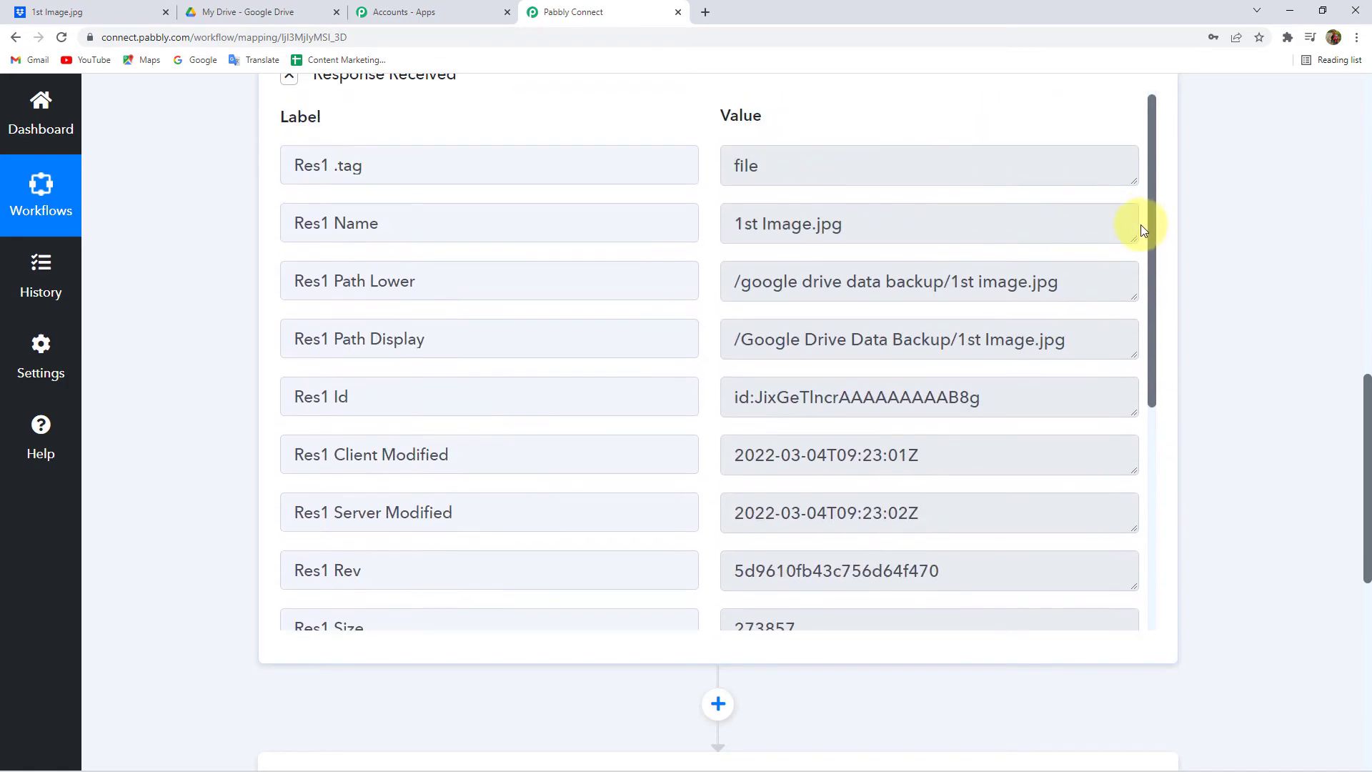
pyautogui.scroll(3, 662, 272)
pyautogui.click(362, 283)
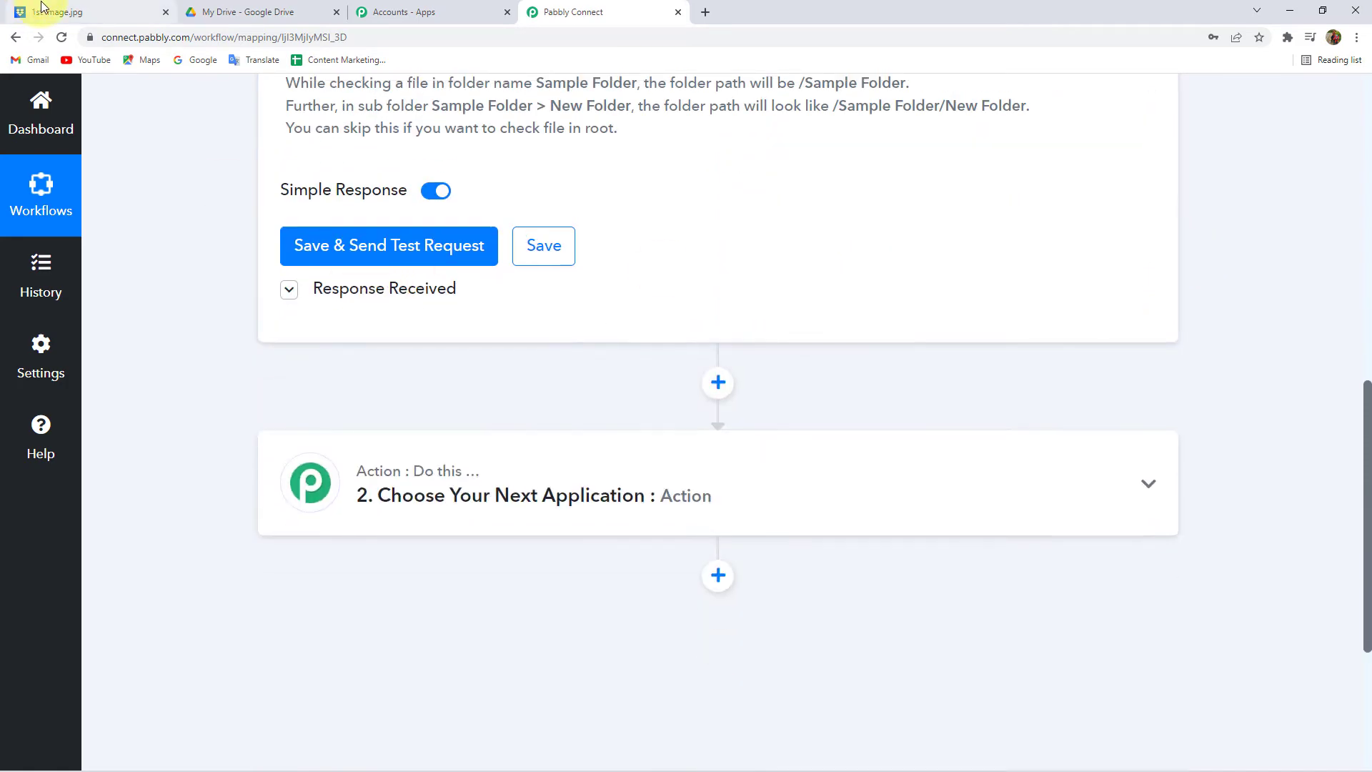
pyautogui.click(43, 12)
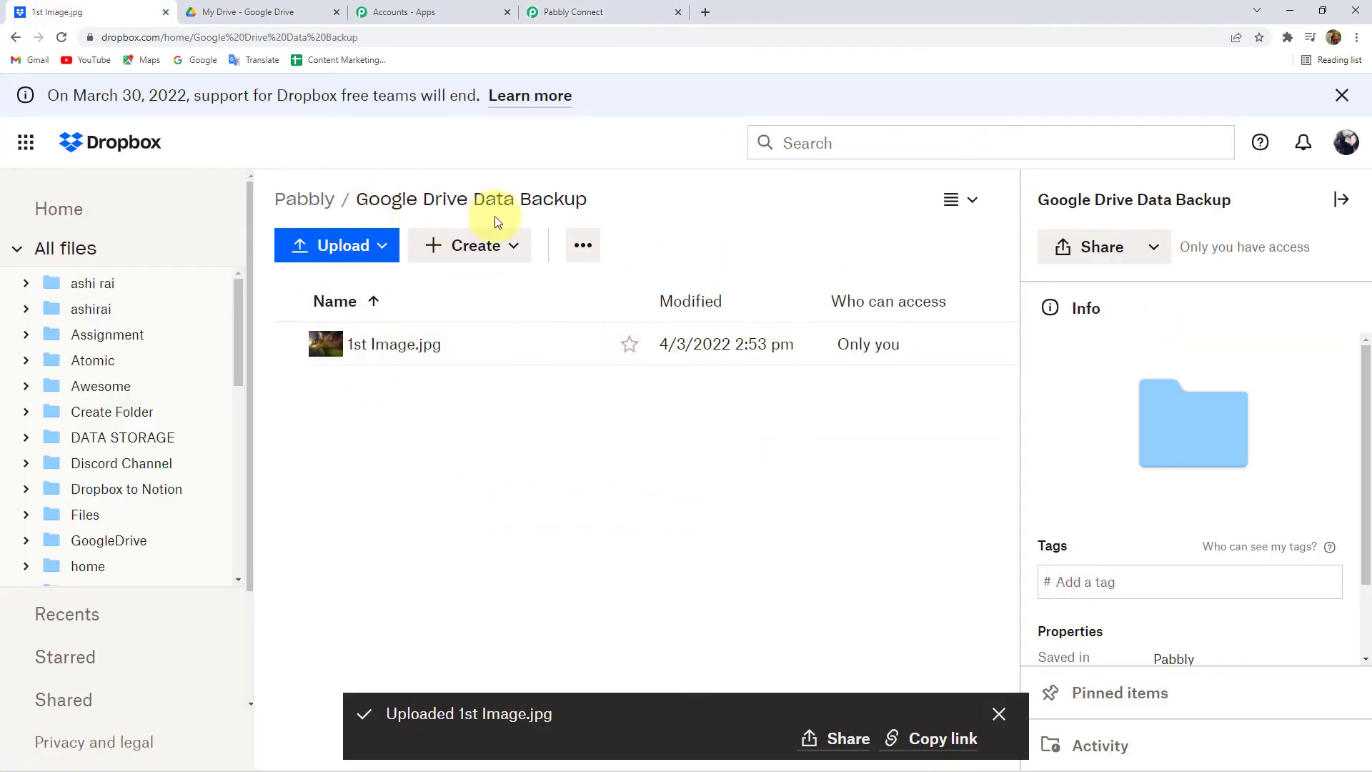
pyautogui.click(609, 7)
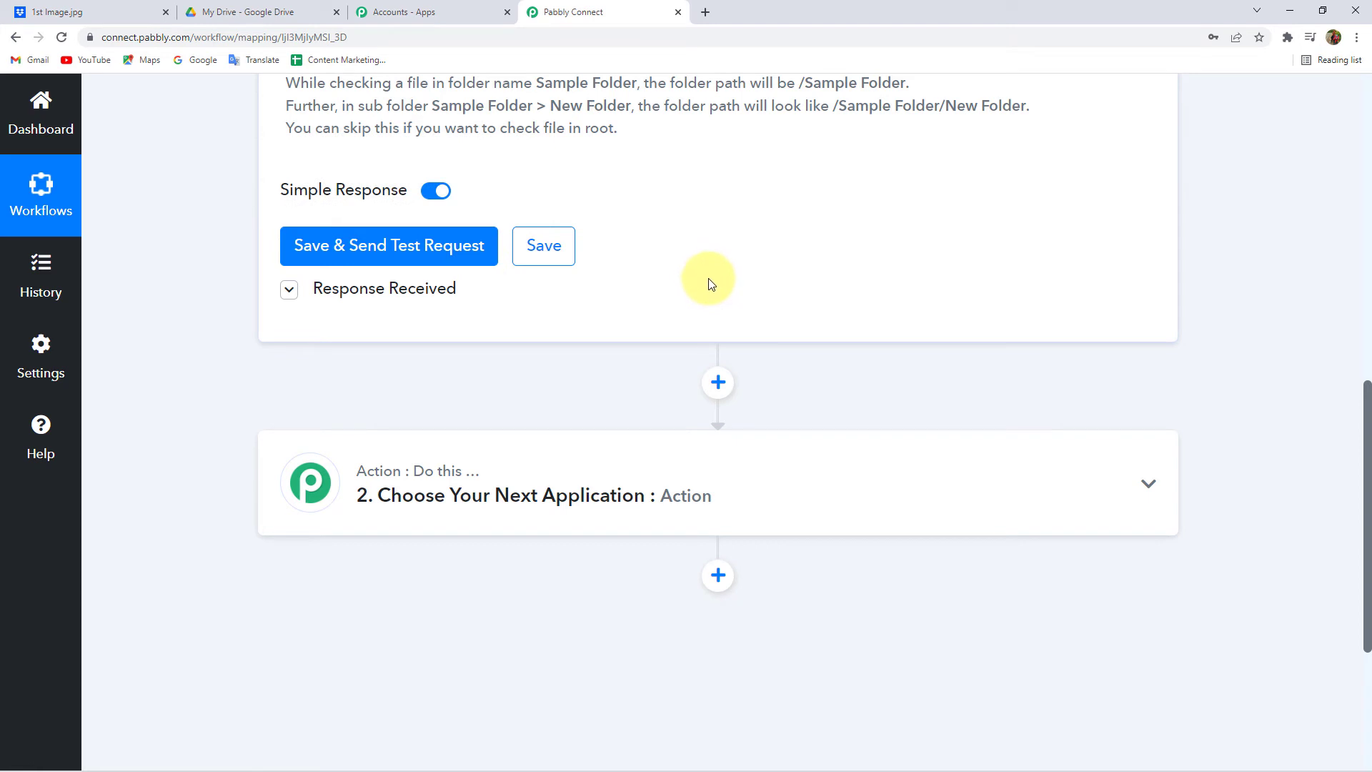
pyautogui.scroll(-1, 712, 286)
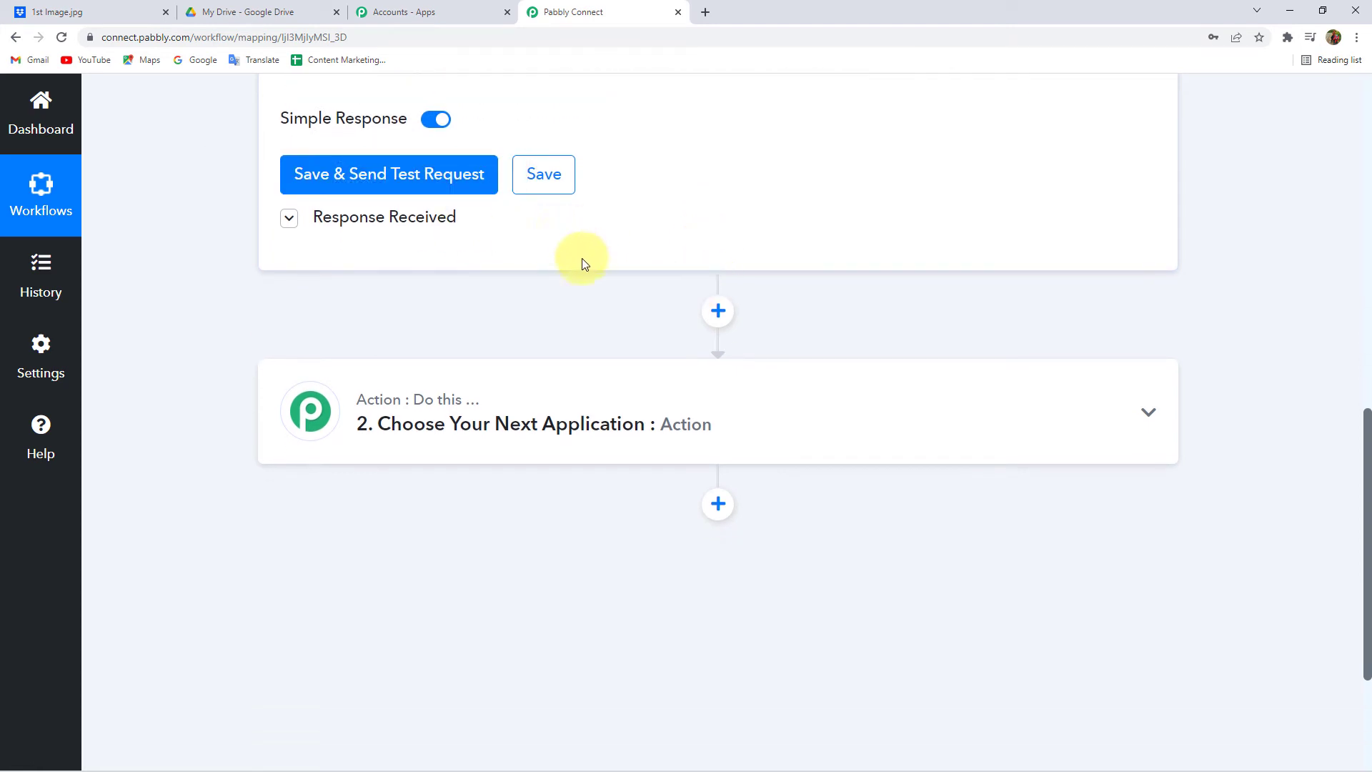
# - Set the workflow's second step app to Google Drive by searching 'Google'
pyautogui.click(421, 428)
pyautogui.click(368, 544)
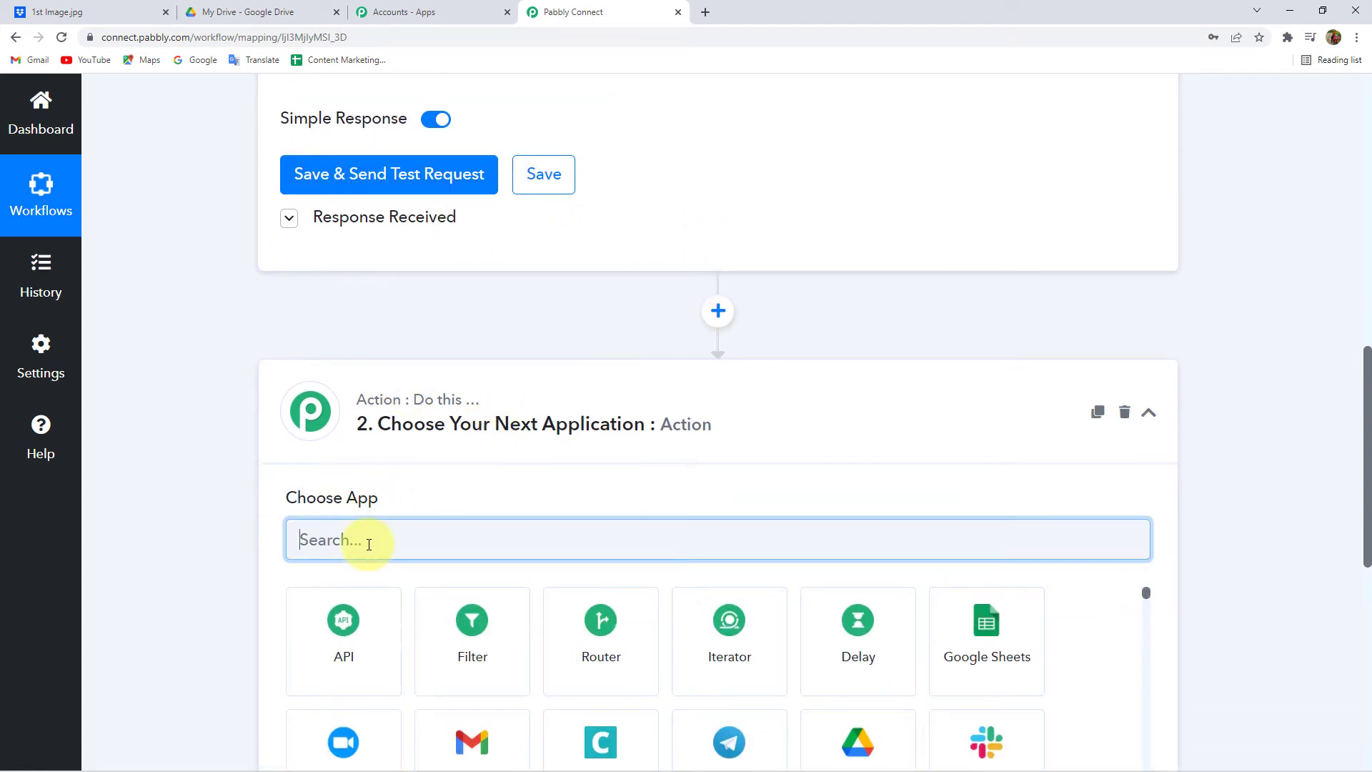
pyautogui.write('Google')
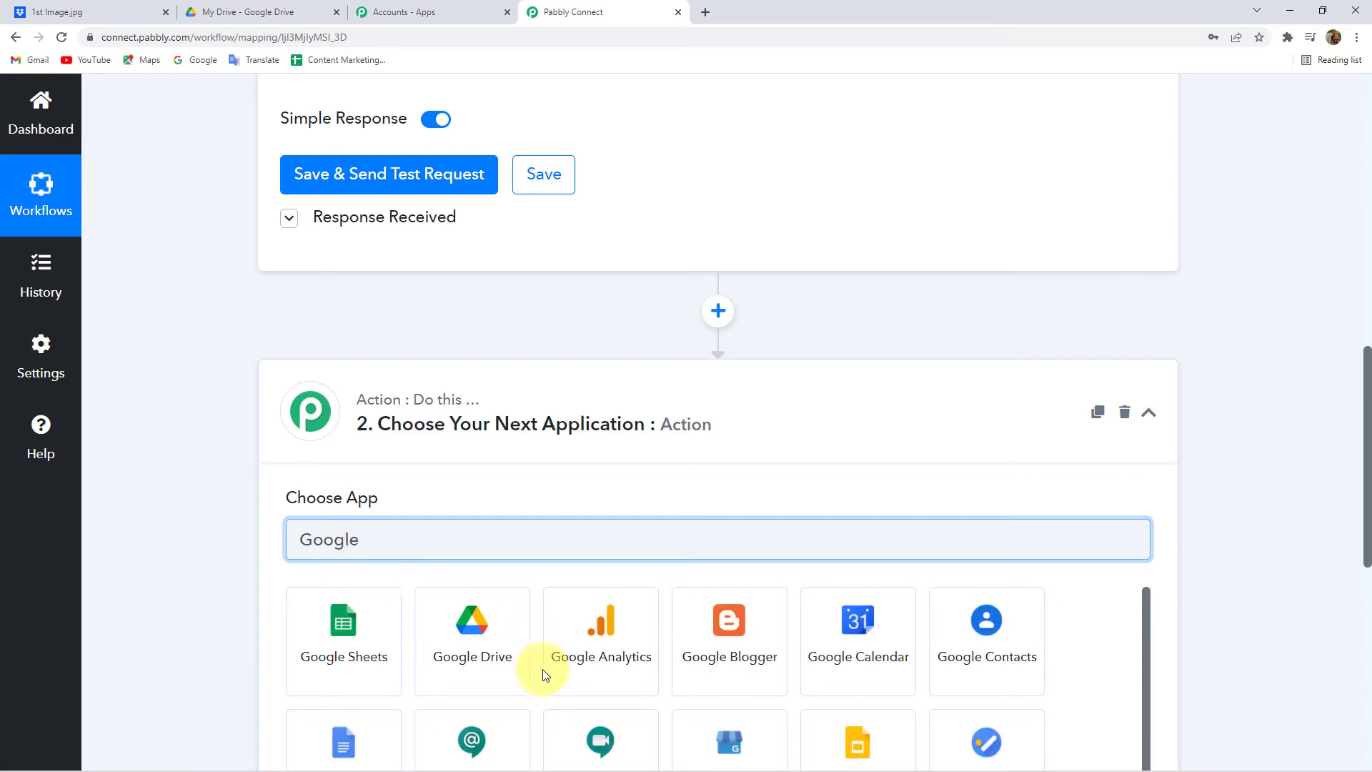
pyautogui.click(488, 650)
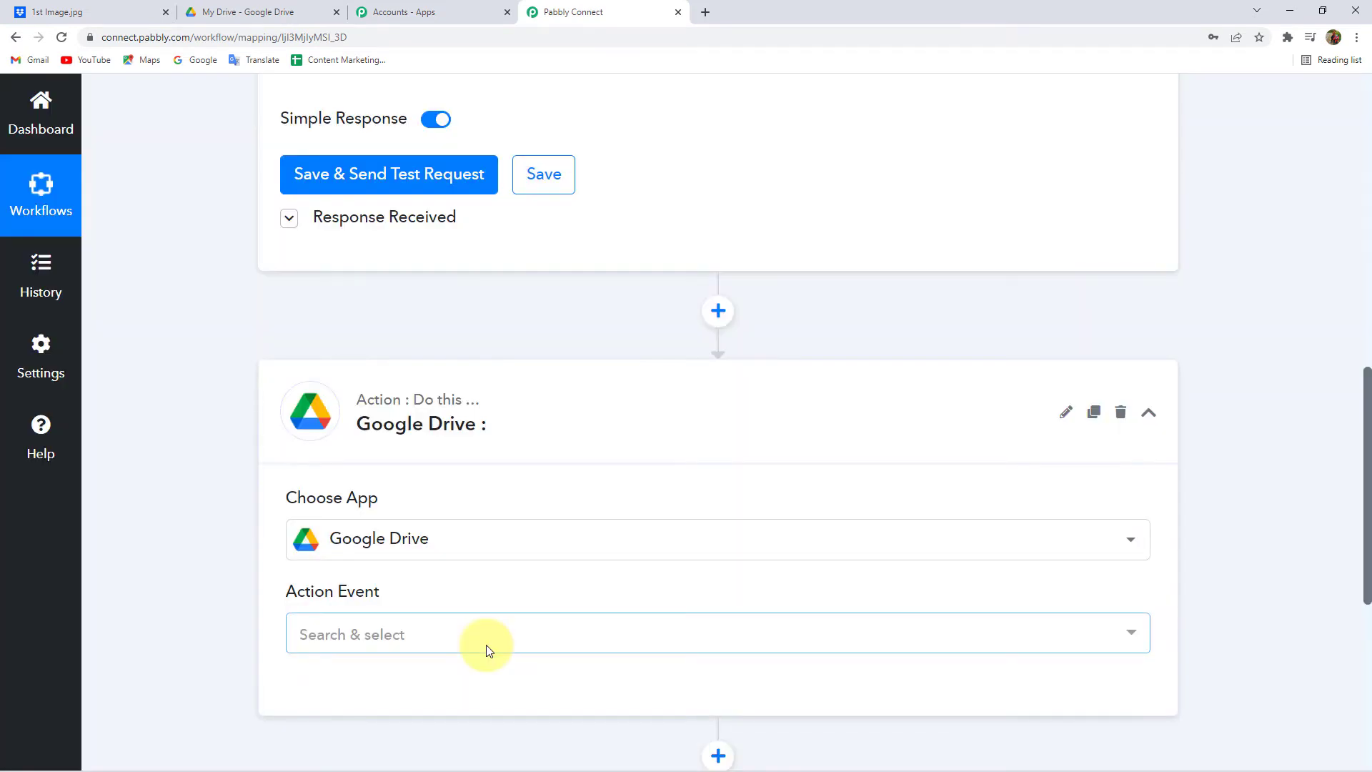
# - Choose 'Create a File or Folder' as the Google Drive action event
pyautogui.click(413, 631)
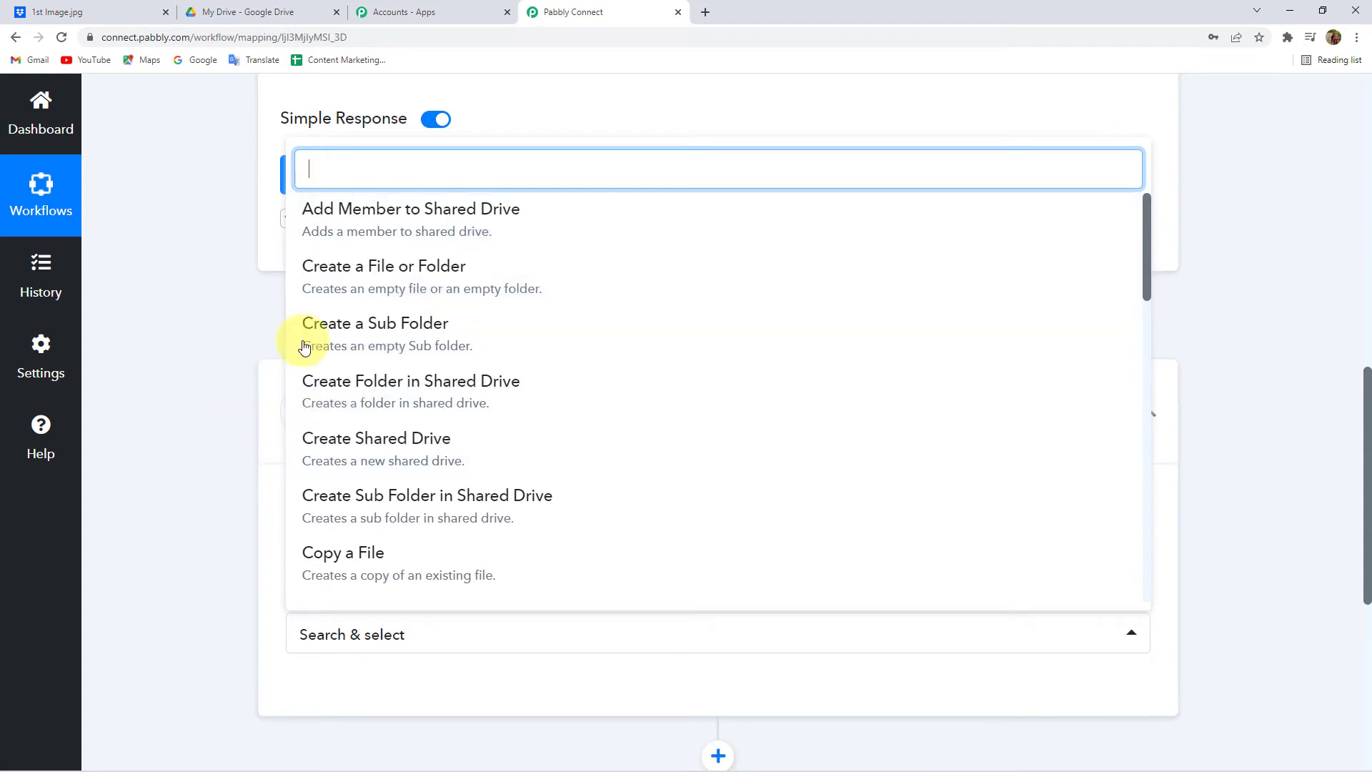
pyautogui.scroll(-4, 404, 526)
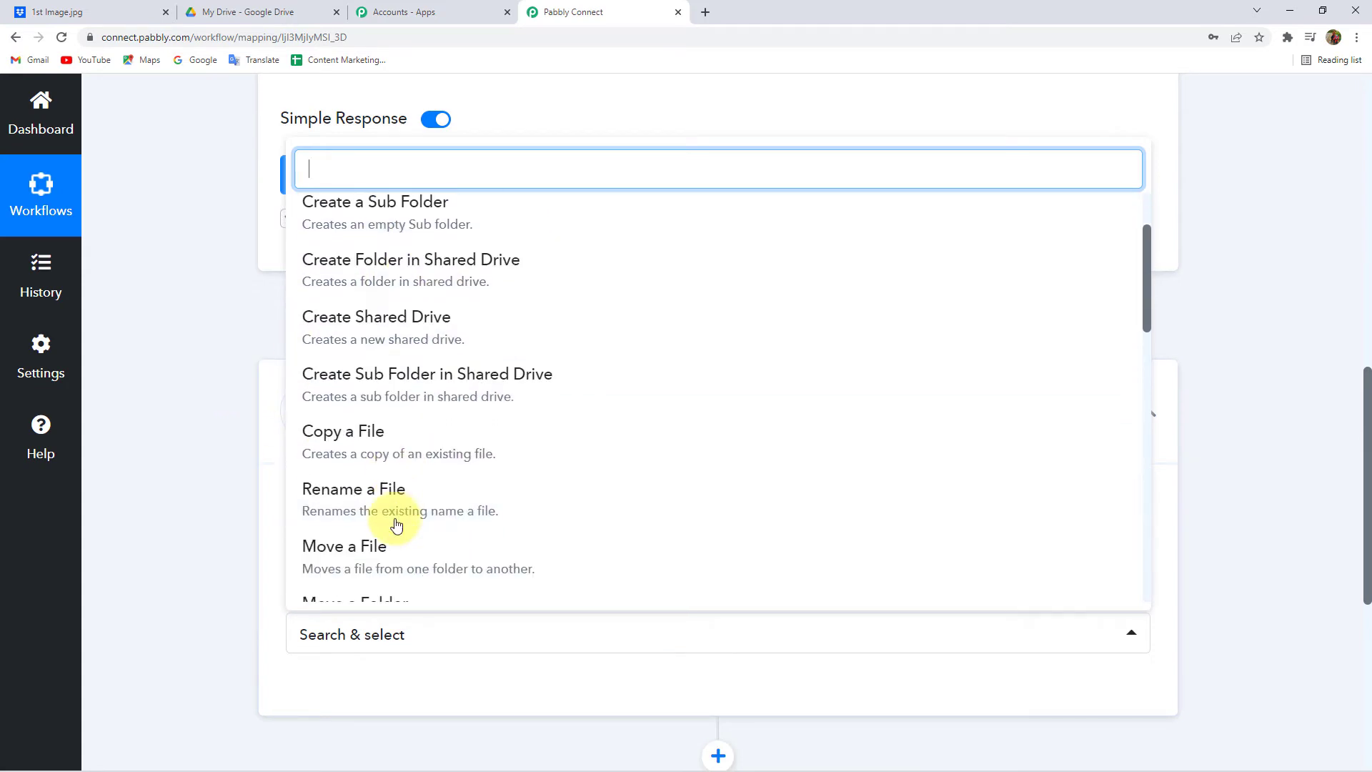
pyautogui.scroll(-3, 407, 521)
pyautogui.scroll(-3, 398, 428)
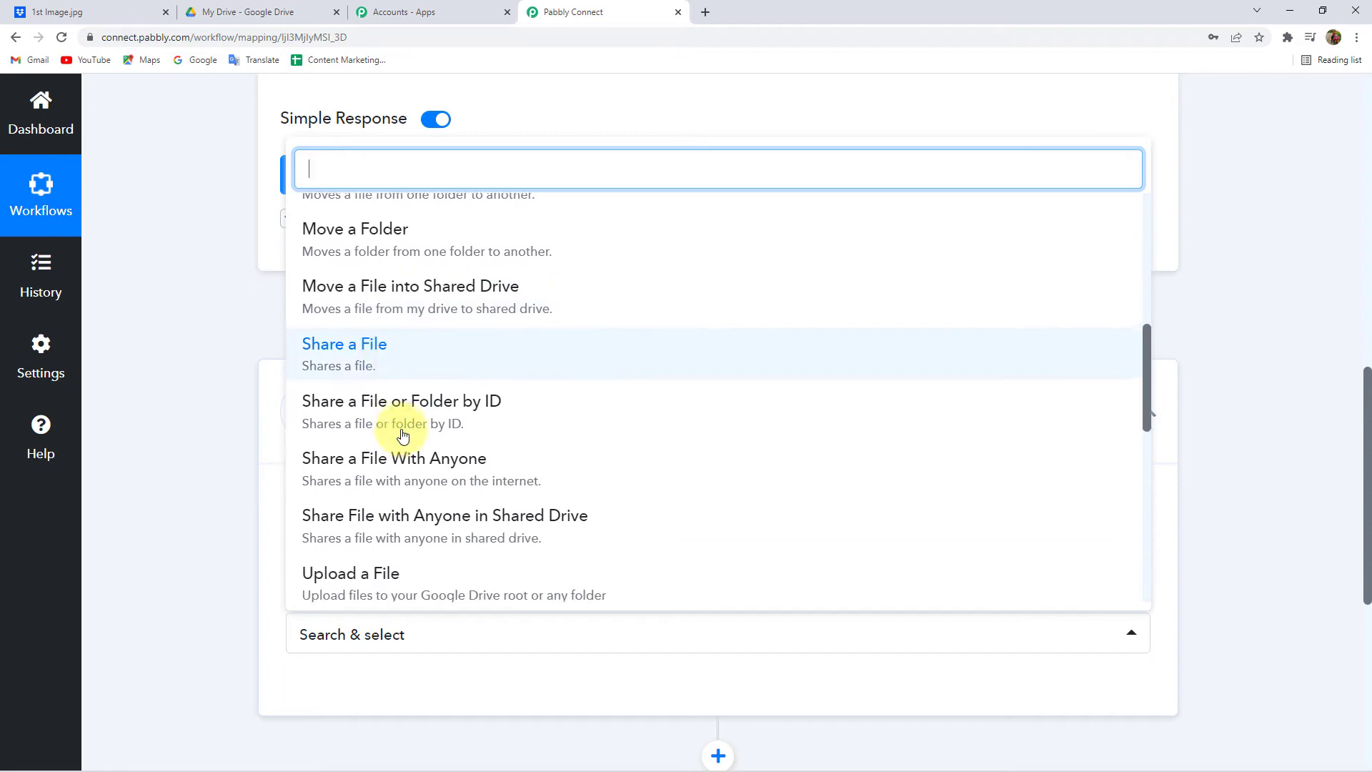
pyautogui.scroll(-7, 403, 434)
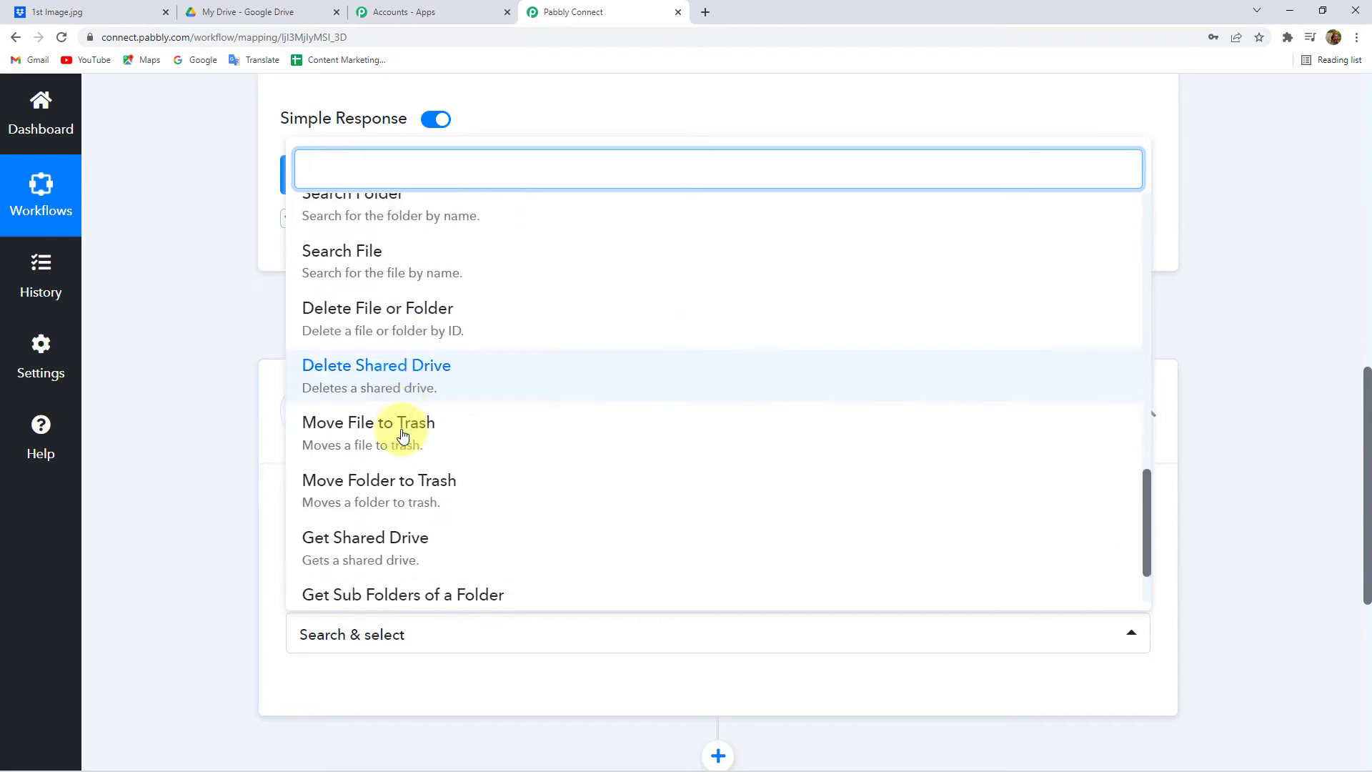
pyautogui.scroll(6, 404, 429)
pyautogui.write('create')
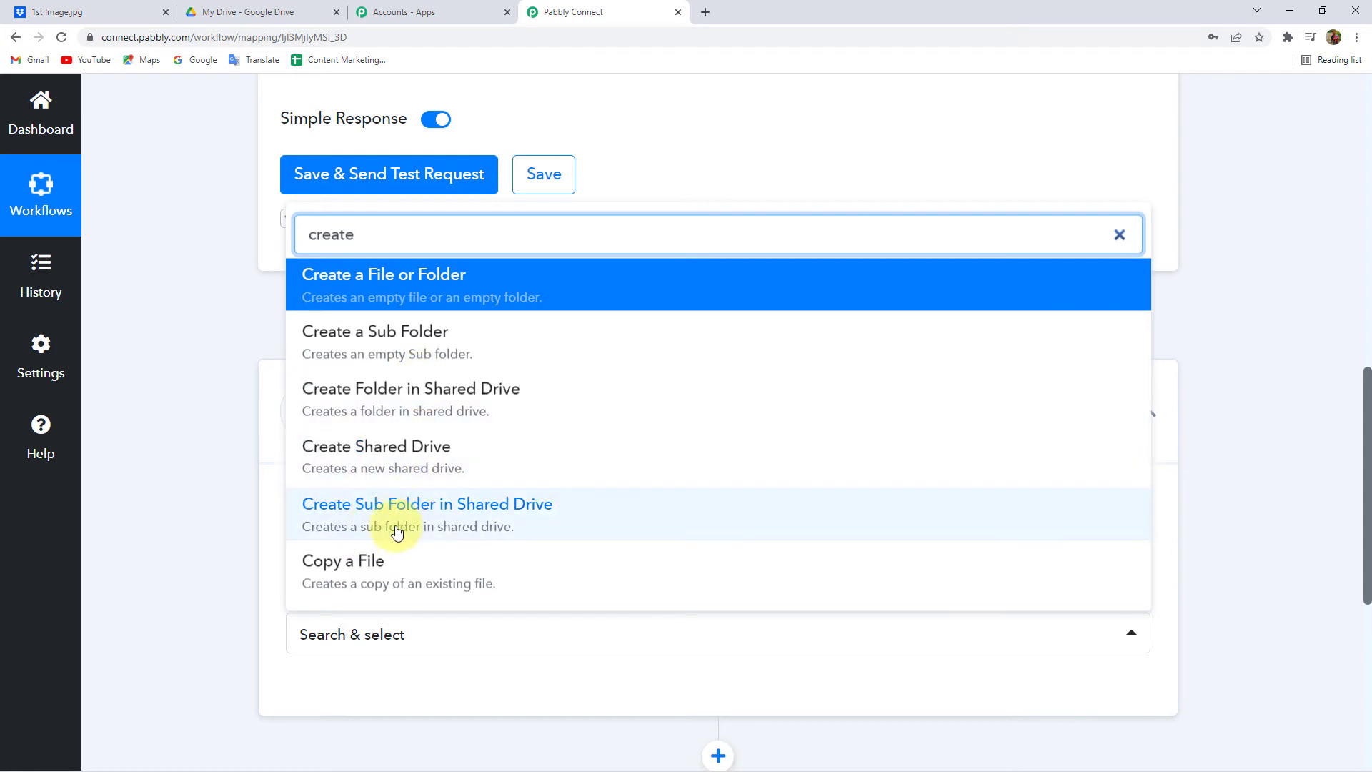
pyautogui.click(421, 285)
pyautogui.scroll(-3, 316, 543)
pyautogui.click(351, 492)
# - Add a new Google Drive connection by signing in with the Google account and granting Drive access
pyautogui.click(735, 303)
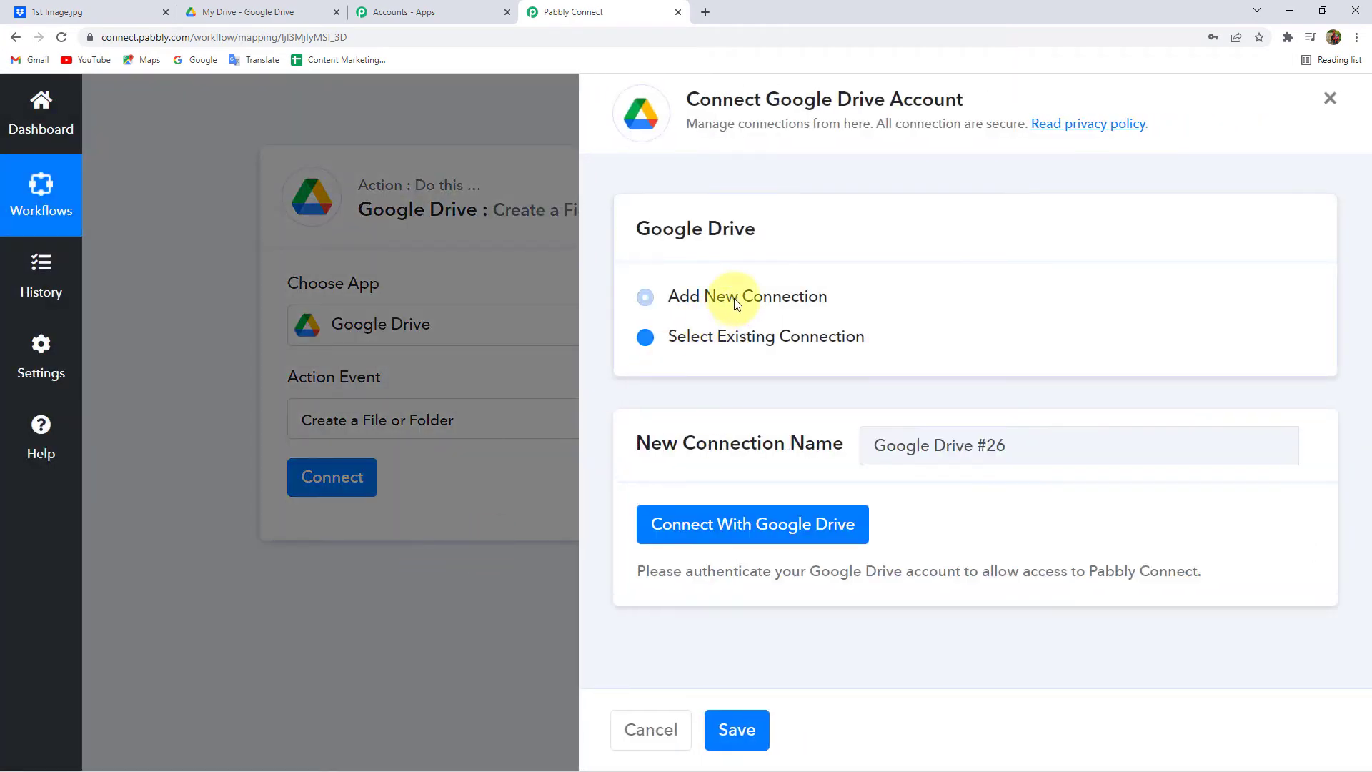
pyautogui.click(761, 529)
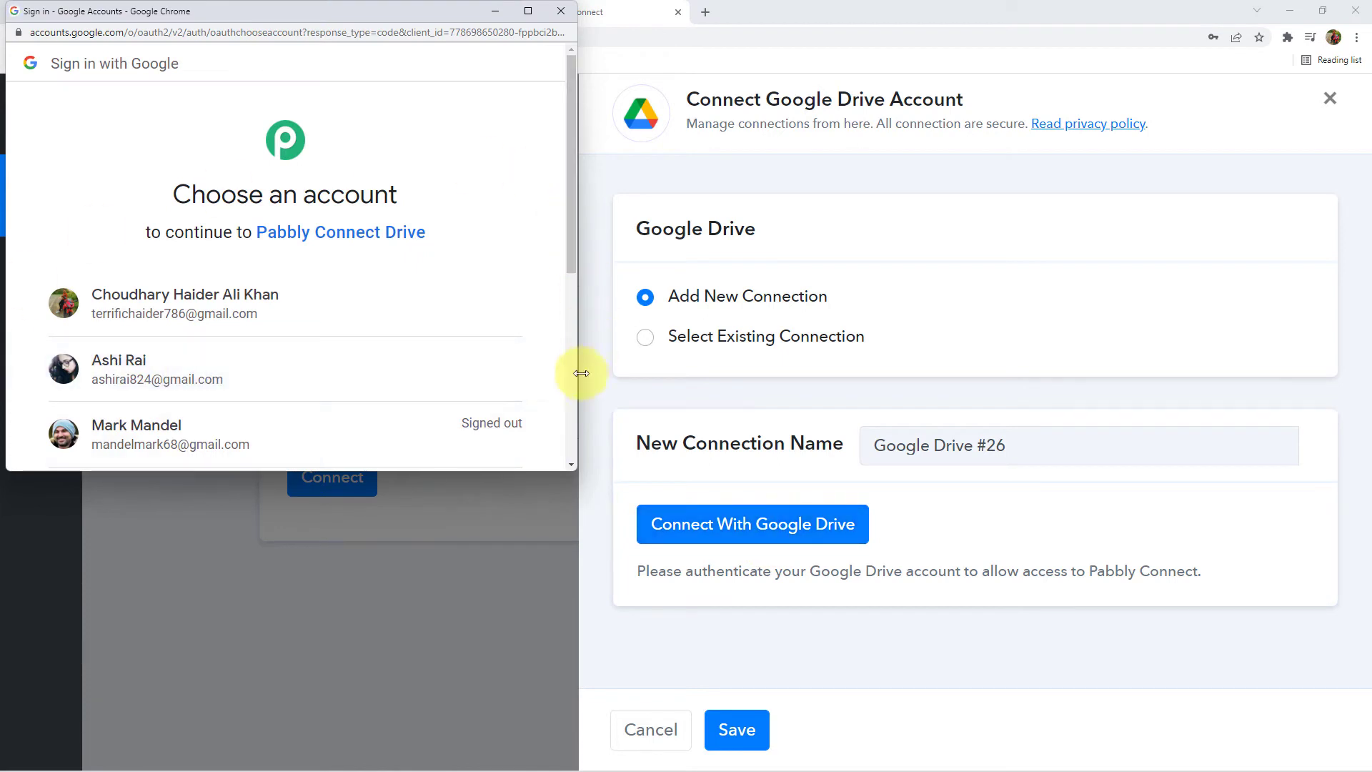
pyautogui.click(143, 372)
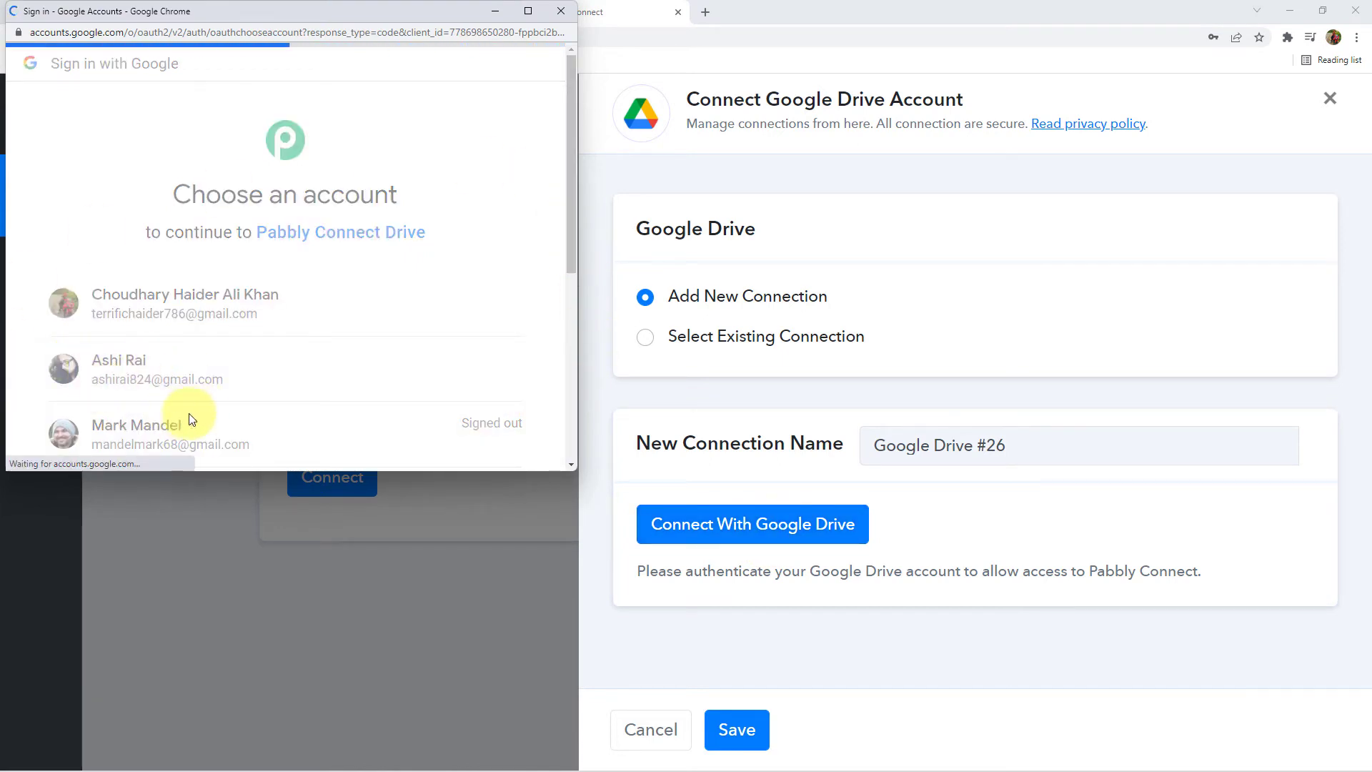
pyautogui.scroll(-4, 285, 341)
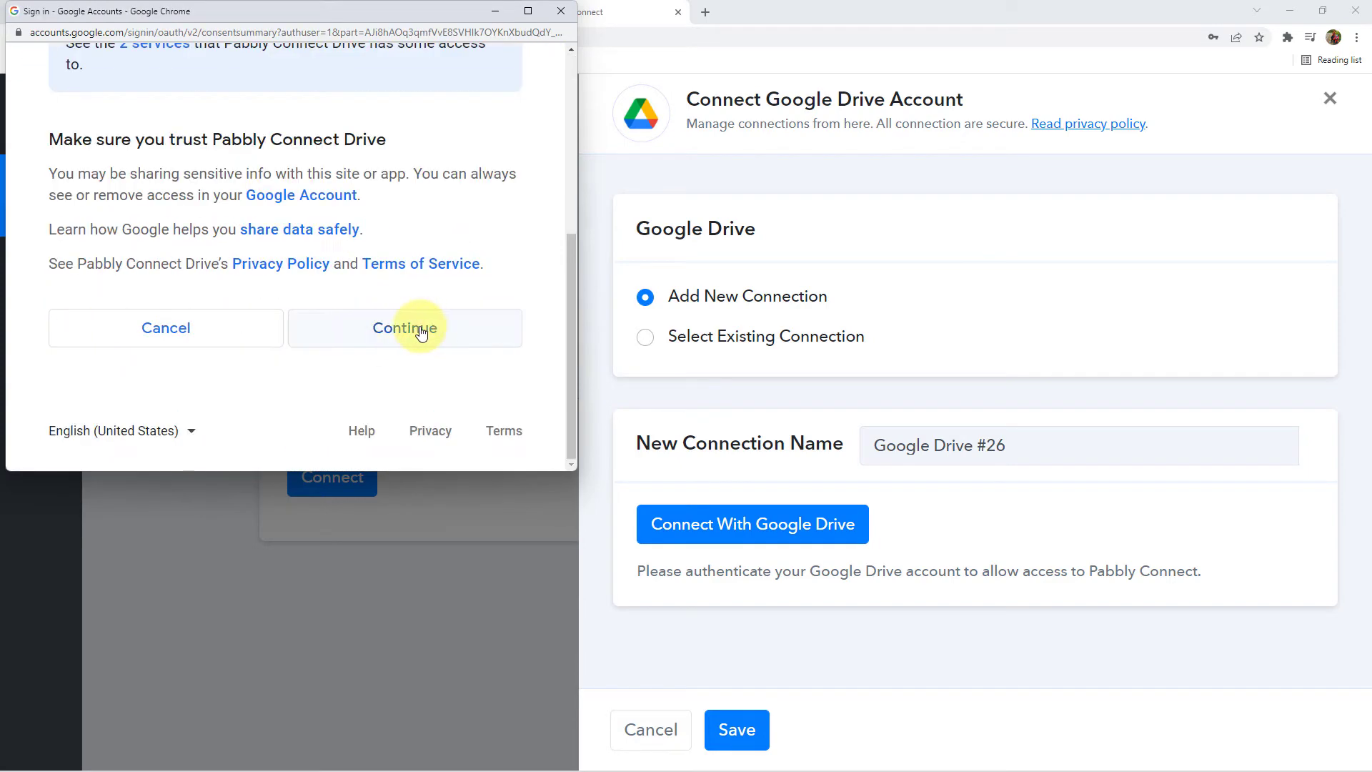
pyautogui.click(420, 331)
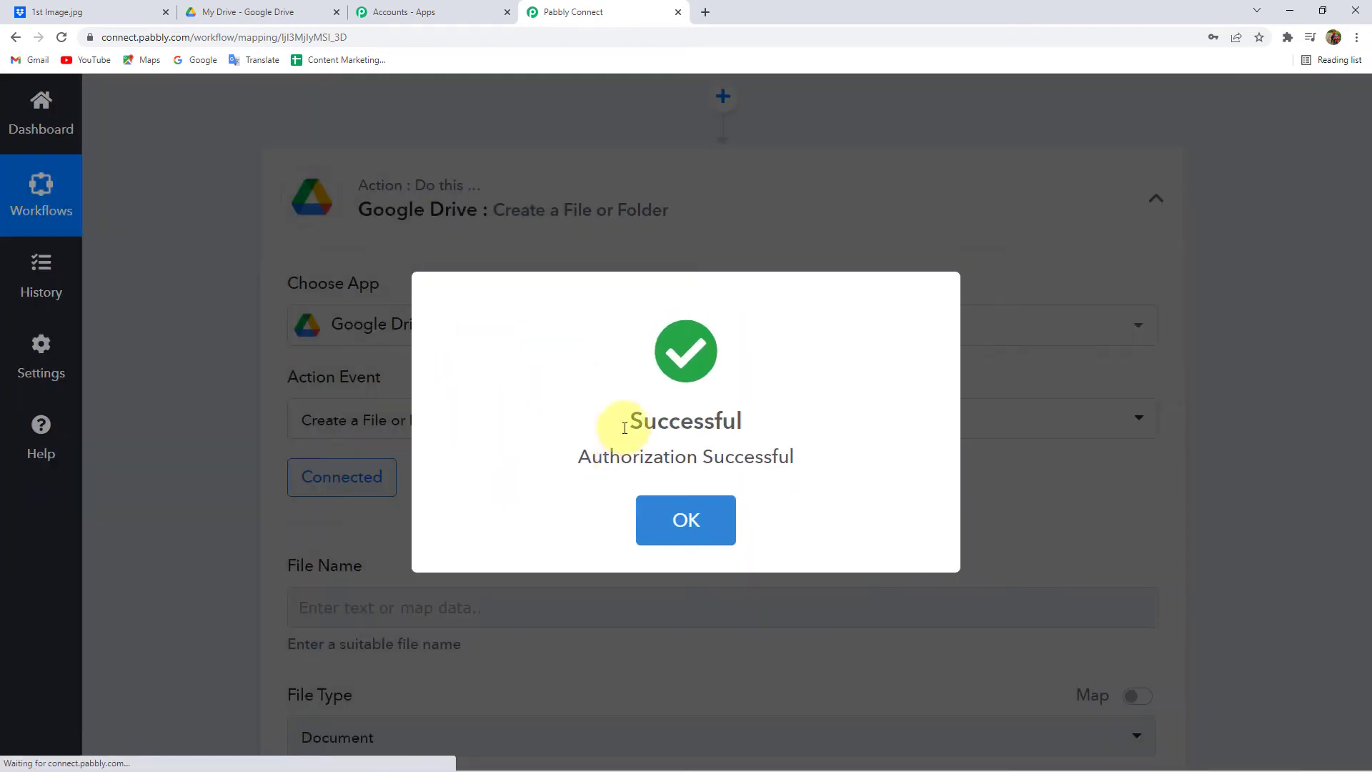
pyautogui.click(675, 521)
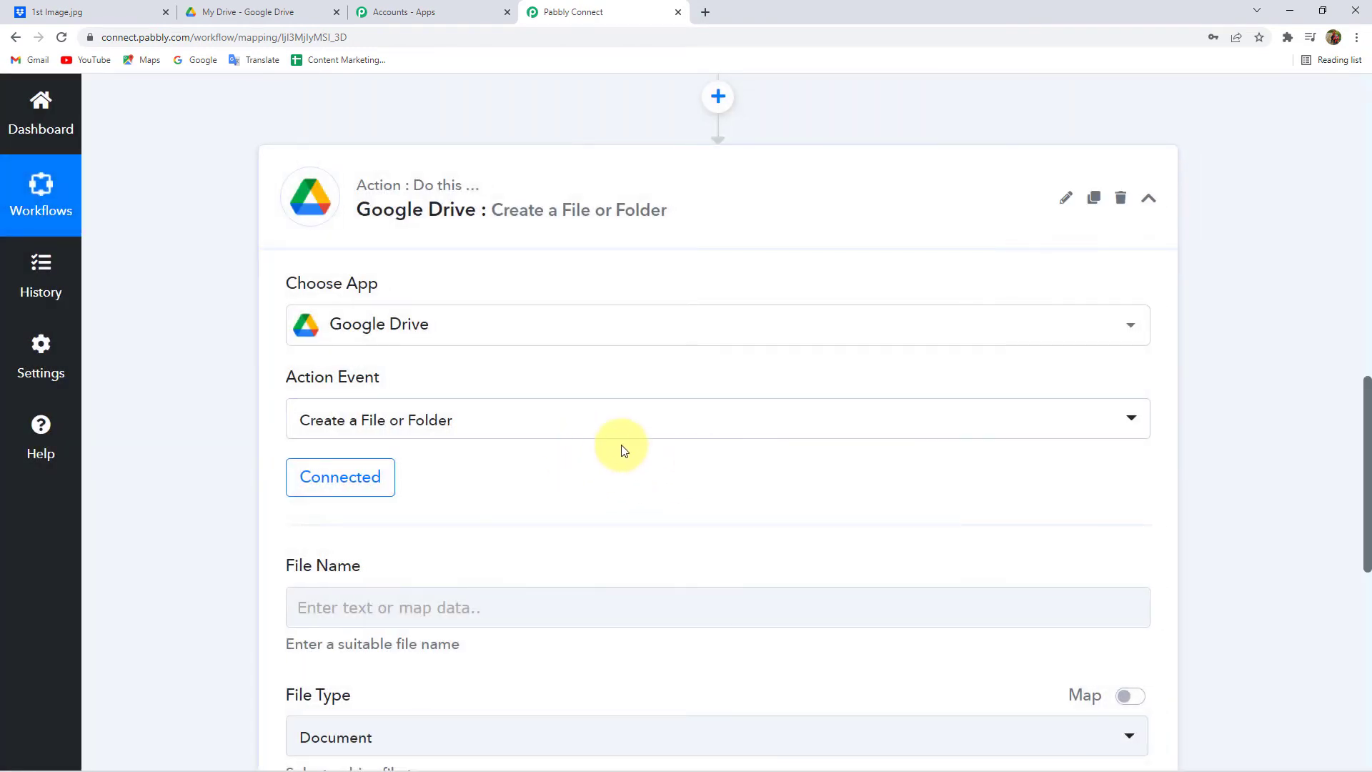
# - Map the Dropbox file name (1st Image.jpg) into the File Name field
pyautogui.scroll(-4, 353, 443)
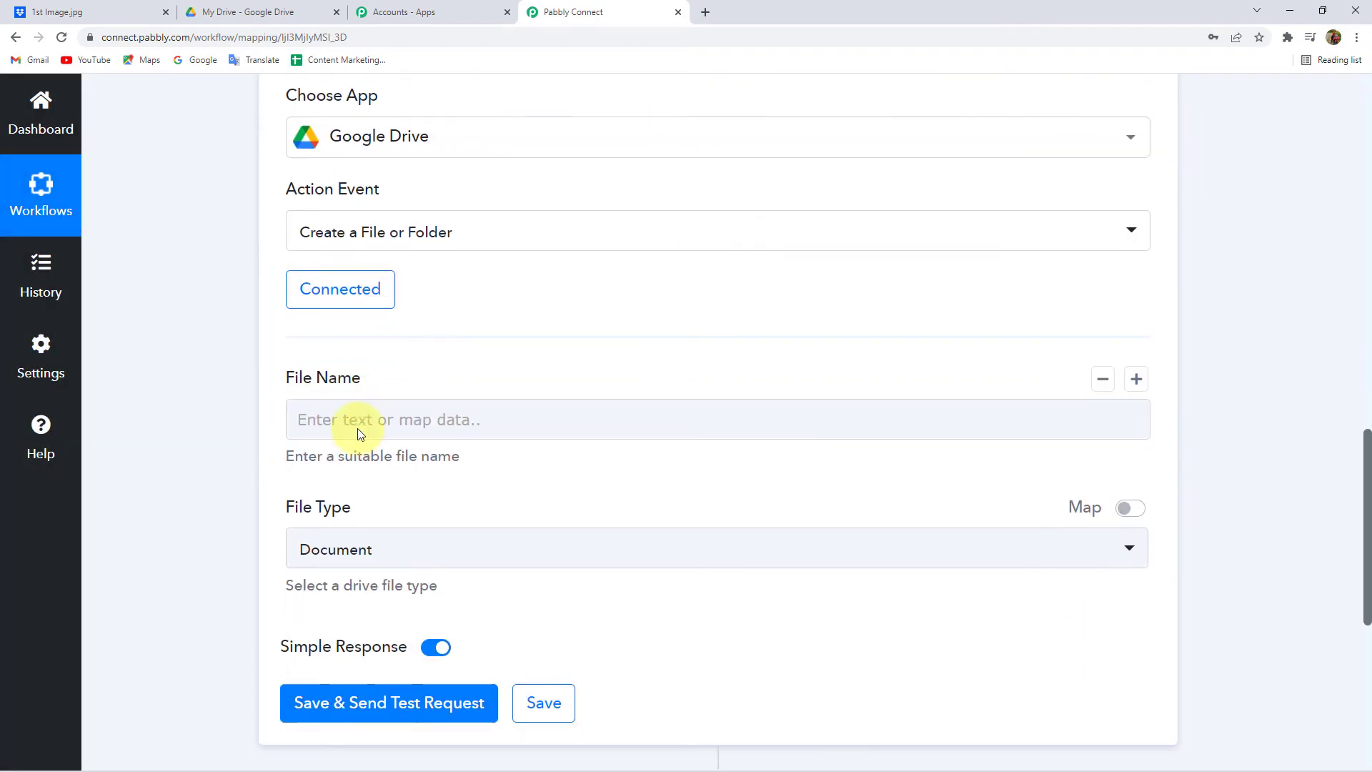
pyautogui.click(391, 322)
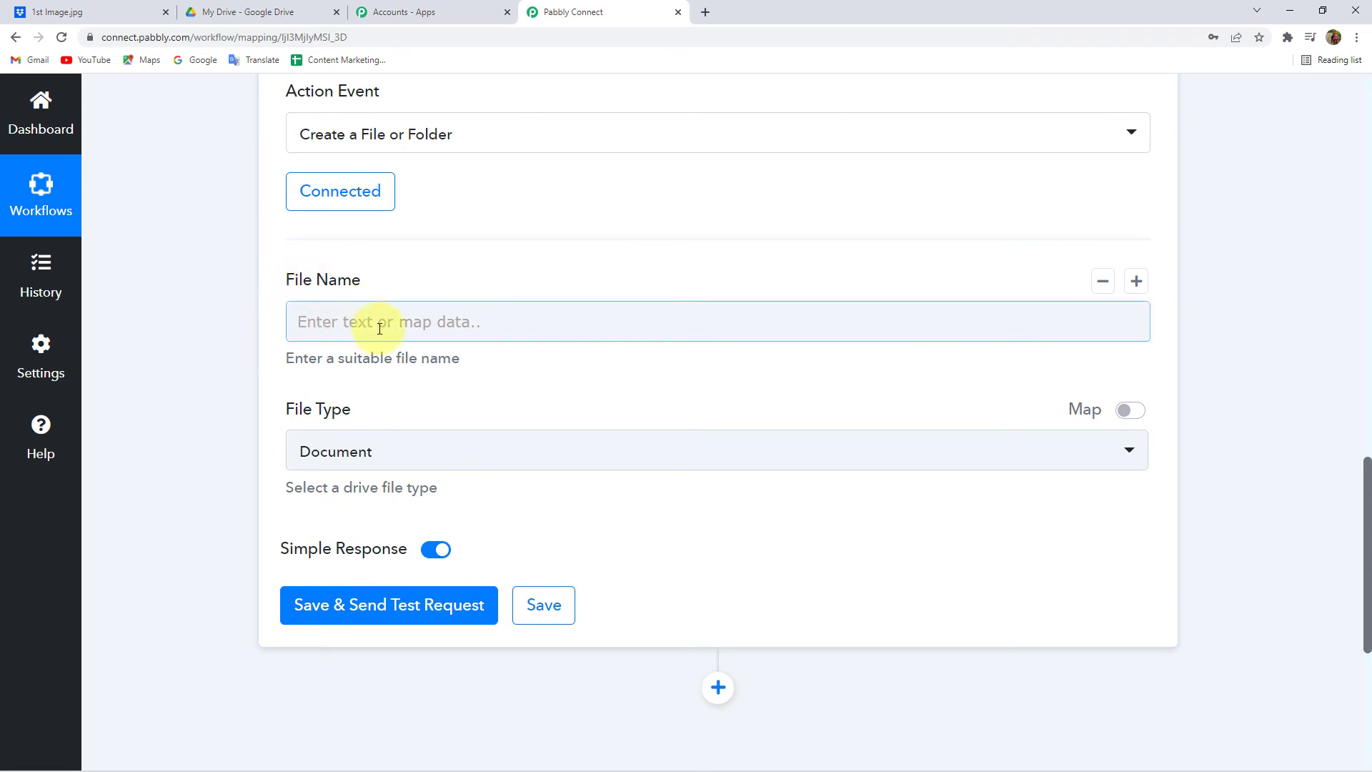
pyautogui.click(363, 326)
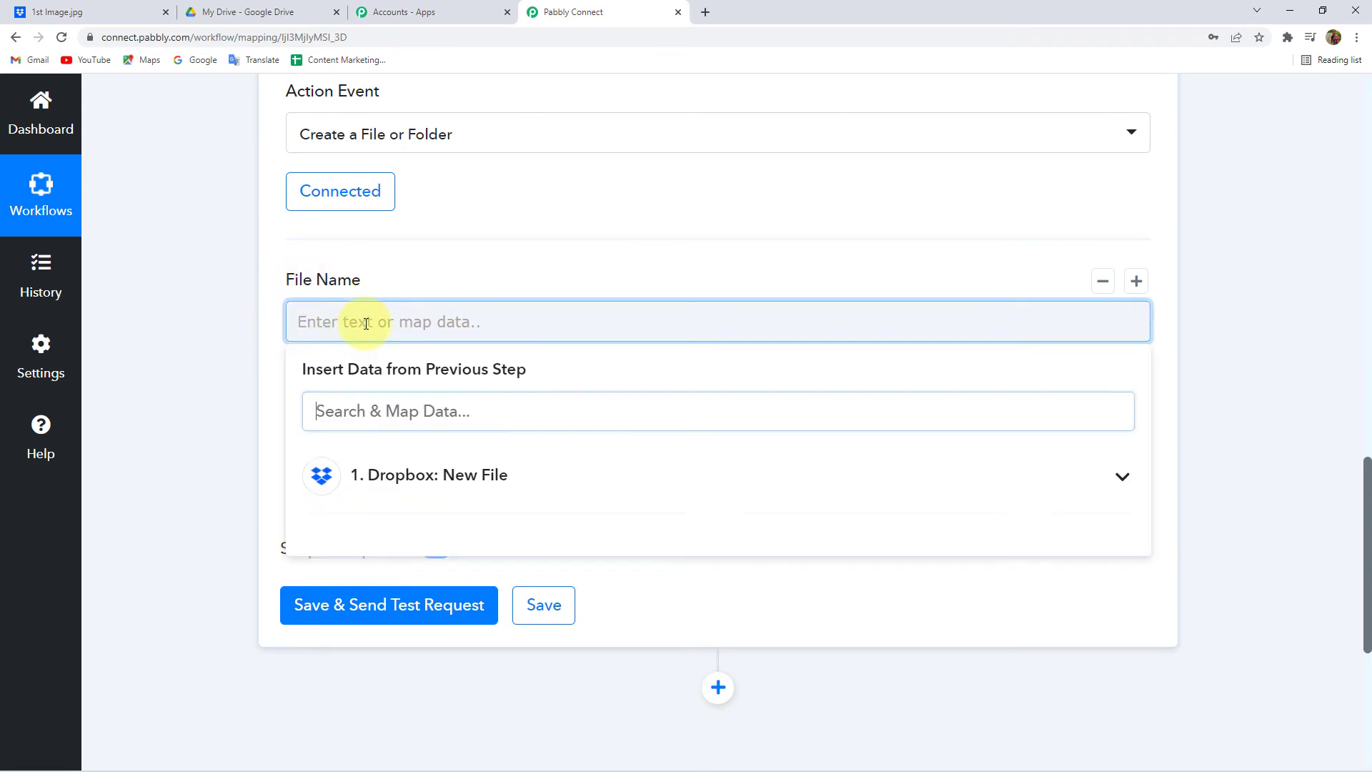
pyautogui.click(380, 475)
pyautogui.scroll(-2, 237, 500)
pyautogui.scroll(-2, 459, 429)
pyautogui.scroll(2, 459, 450)
pyautogui.scroll(-2, 458, 429)
pyautogui.scroll(1, 459, 466)
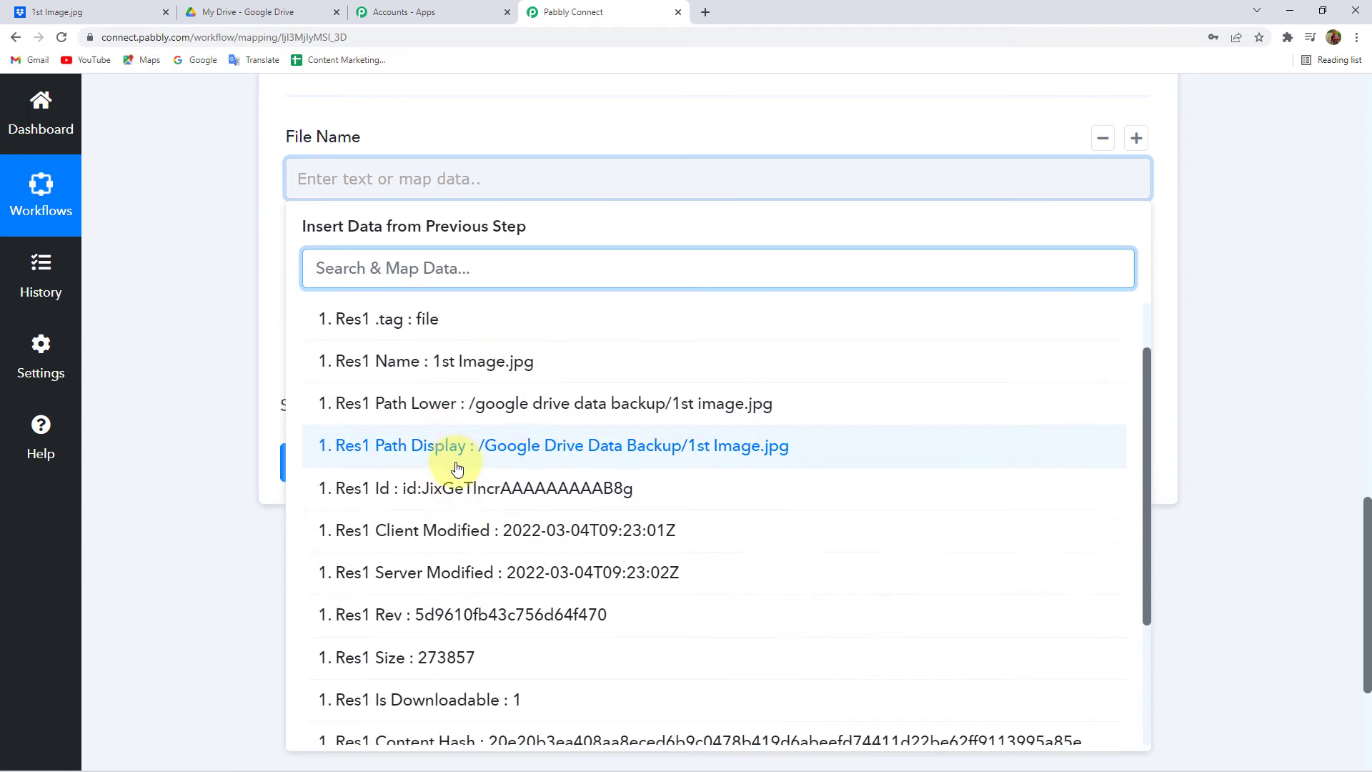
pyautogui.scroll(2, 468, 457)
pyautogui.click(457, 436)
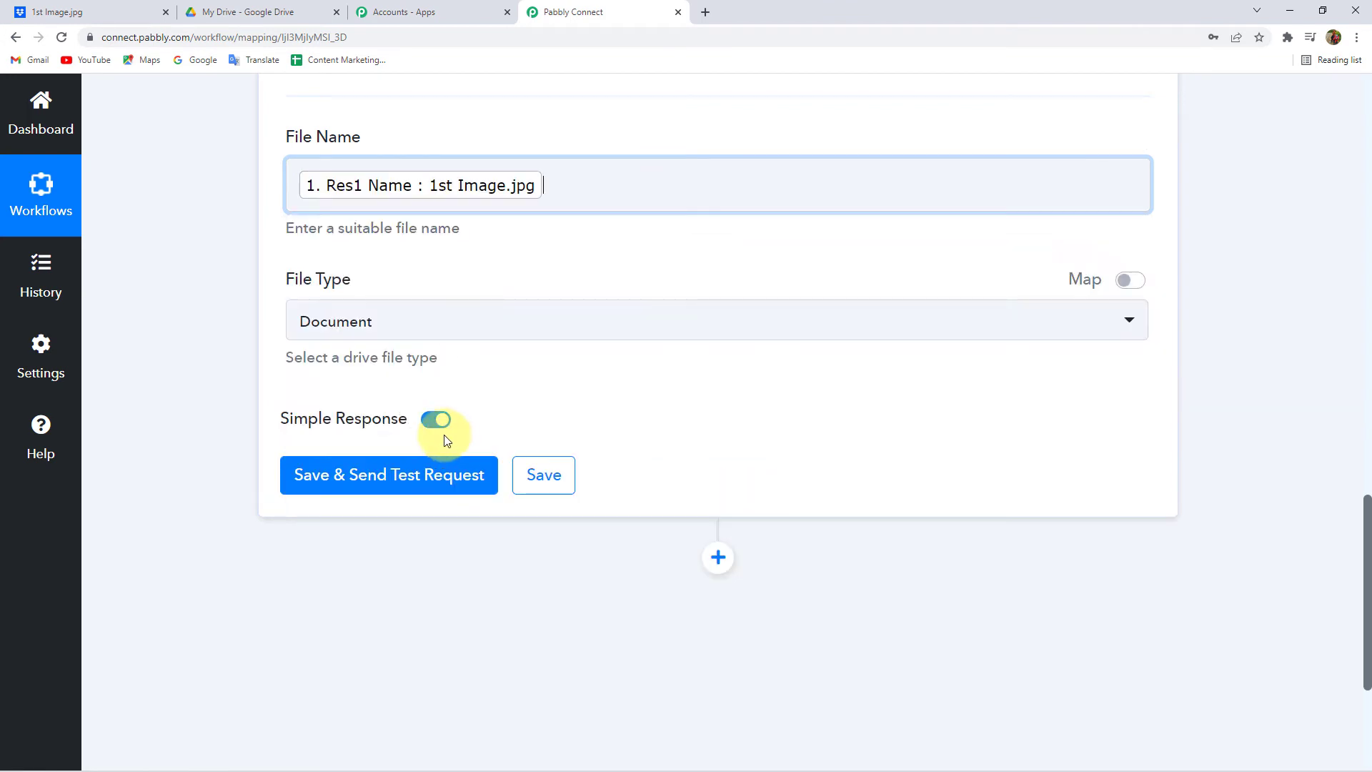
pyautogui.click(241, 270)
# - Set the File Type to Drive Folder
pyautogui.click(352, 325)
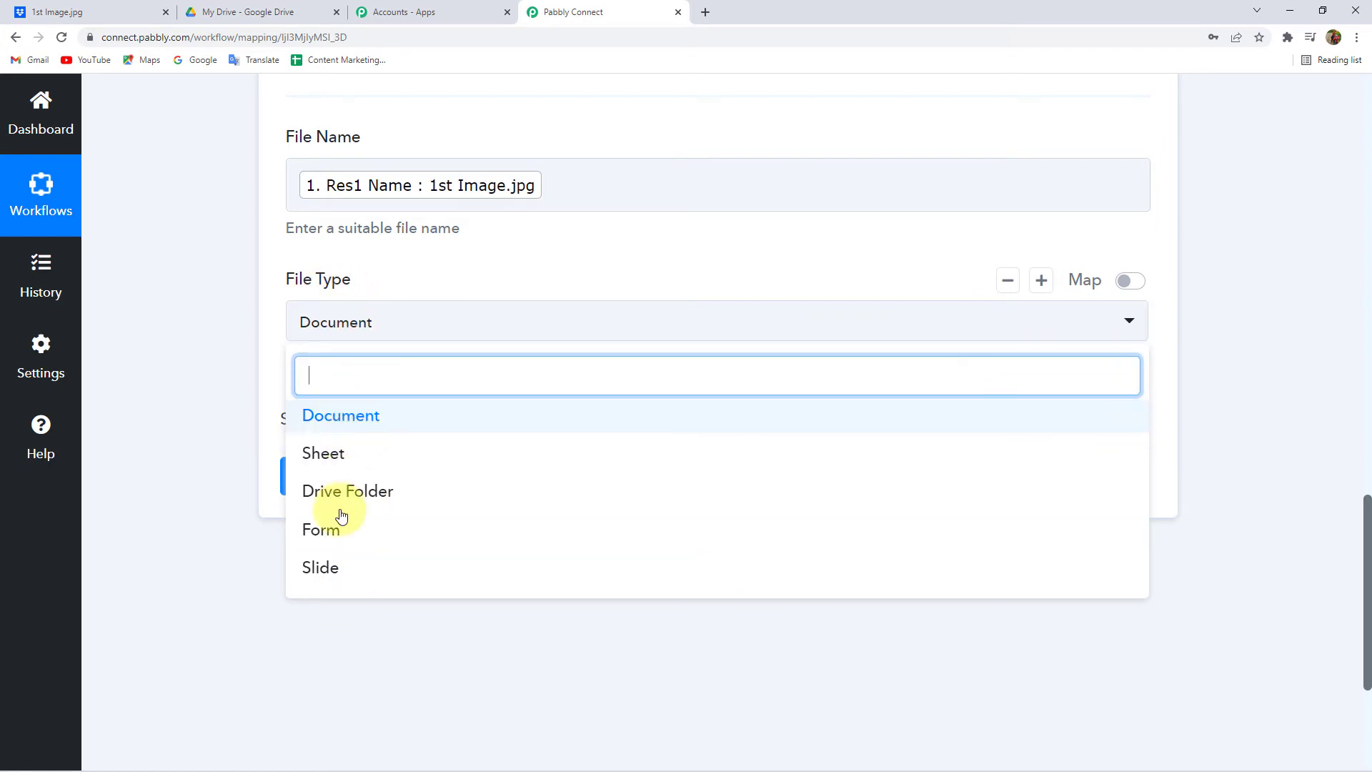
pyautogui.scroll(-2, 379, 480)
pyautogui.scroll(1, 374, 483)
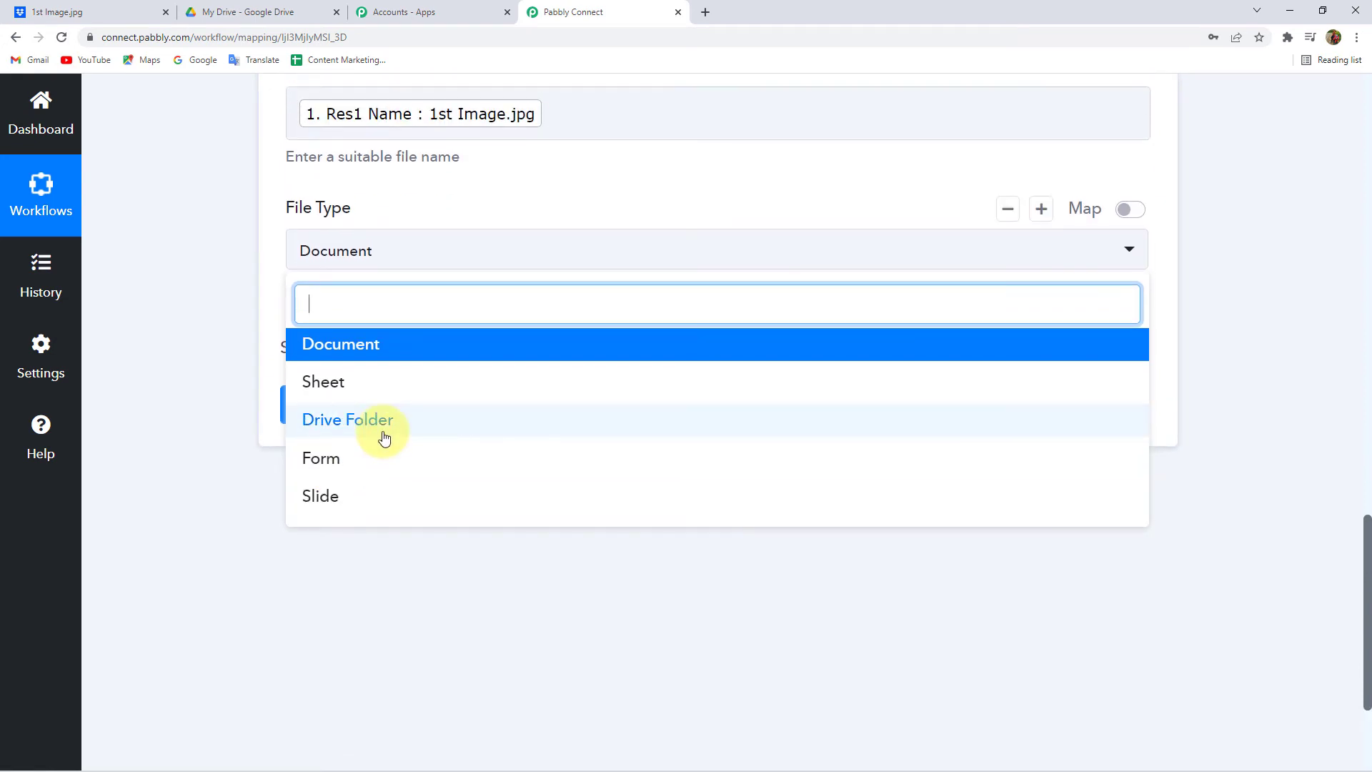
pyautogui.click(384, 438)
pyautogui.scroll(1, 208, 326)
pyautogui.scroll(1, 207, 326)
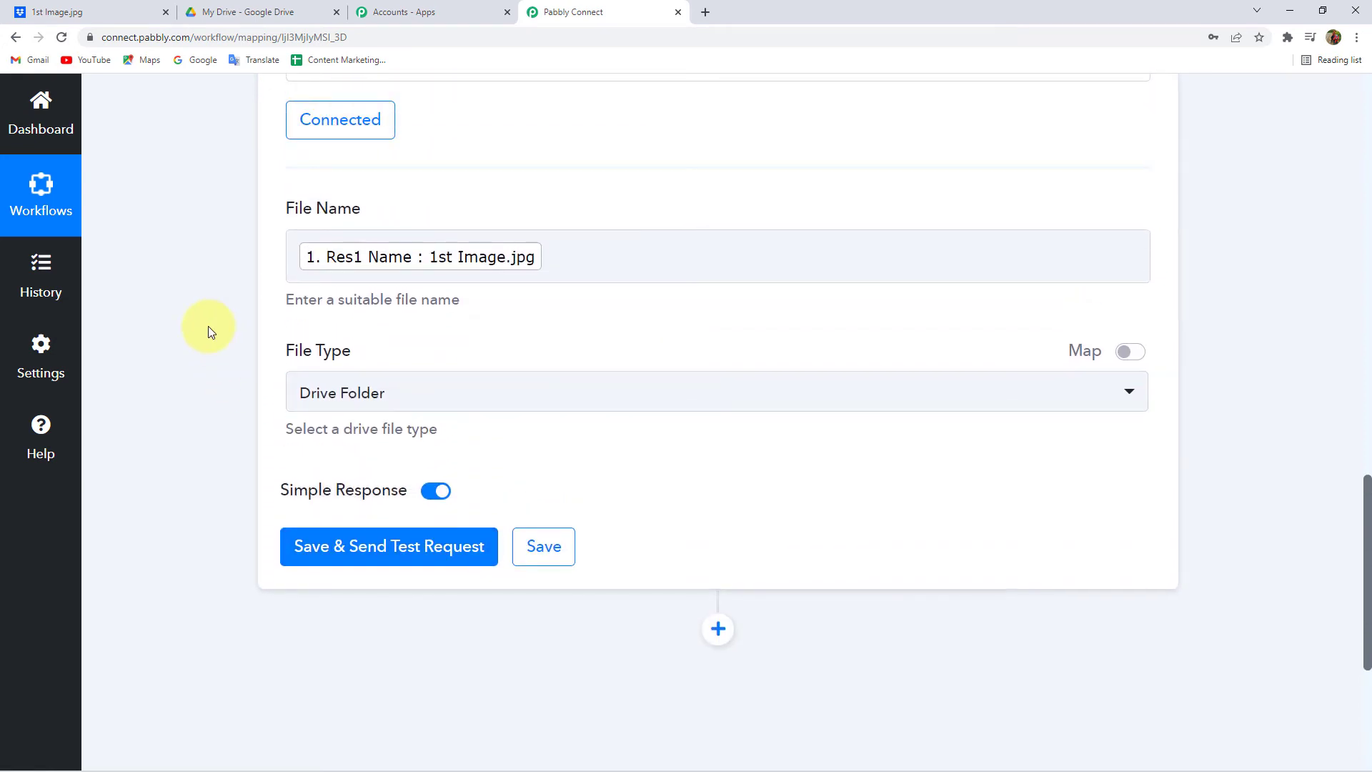
pyautogui.scroll(3, 453, 336)
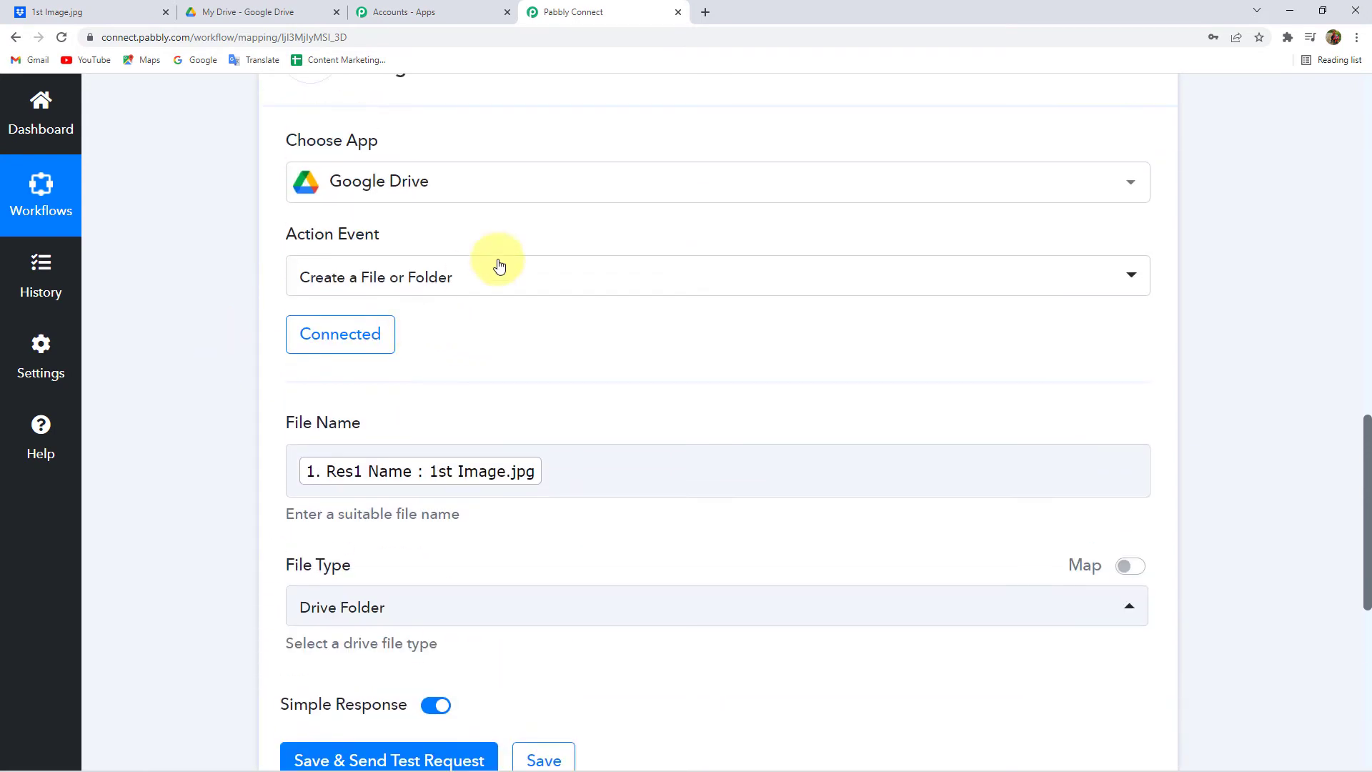
# - Switch the Google Drive action event to 'Upload a File'
pyautogui.click(414, 284)
pyautogui.write('p')
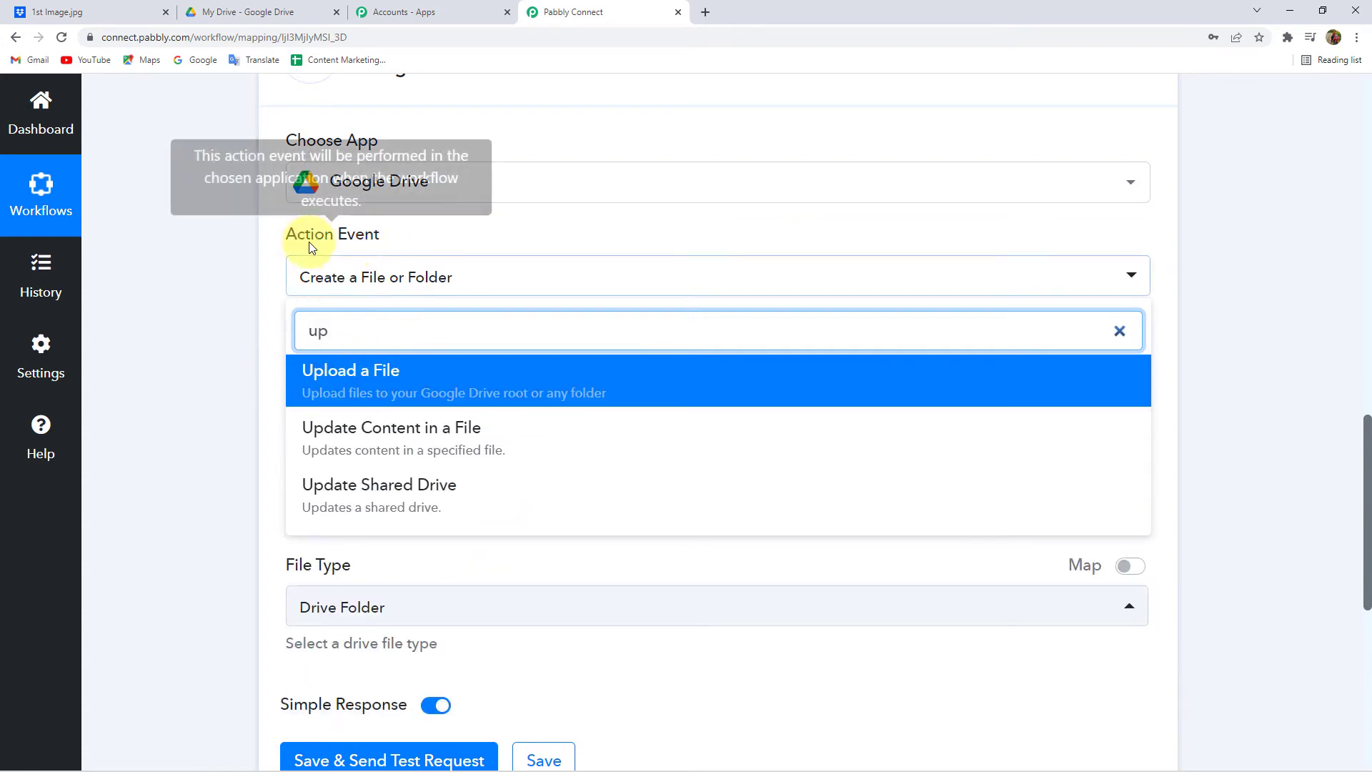
pyautogui.click(351, 375)
# - Authorise a new Google Drive connection for the upload action, granting the extra Drive access
pyautogui.click(331, 346)
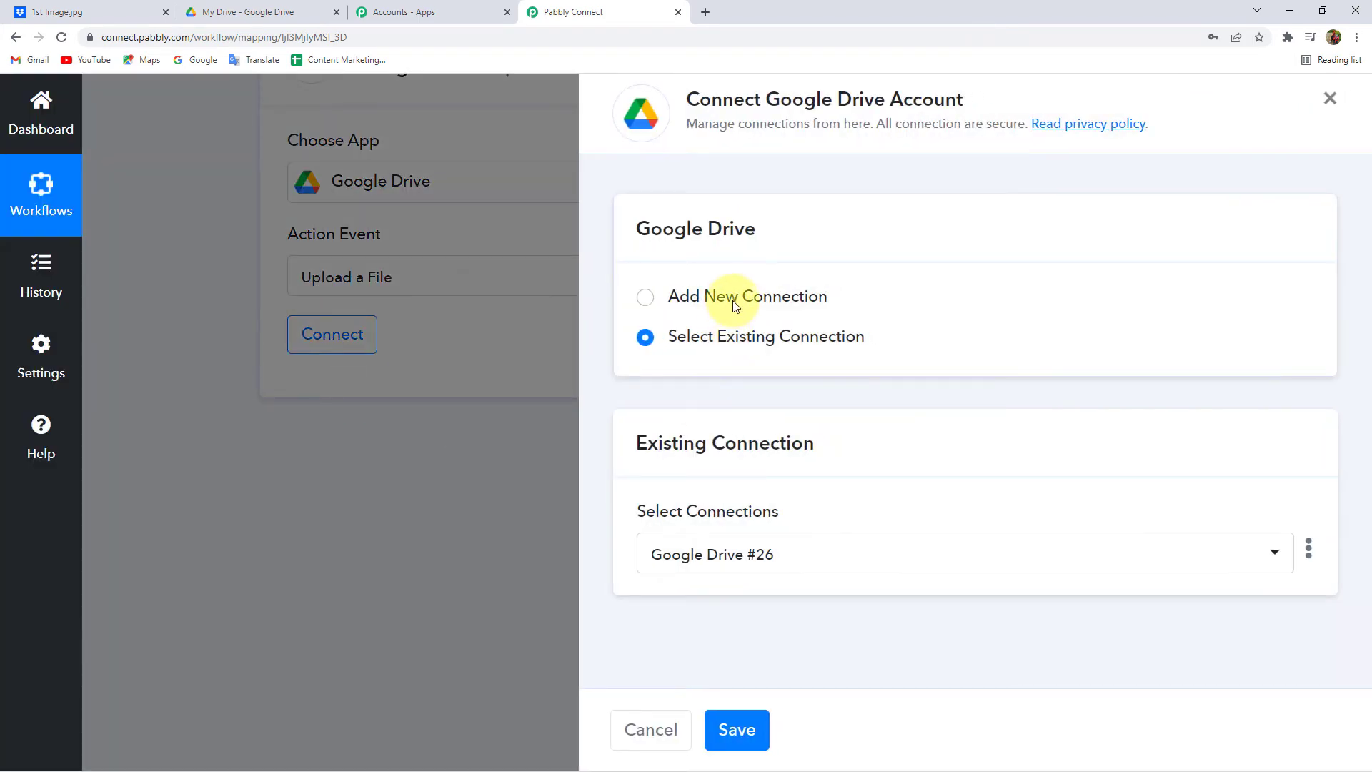
pyautogui.click(732, 299)
pyautogui.click(703, 526)
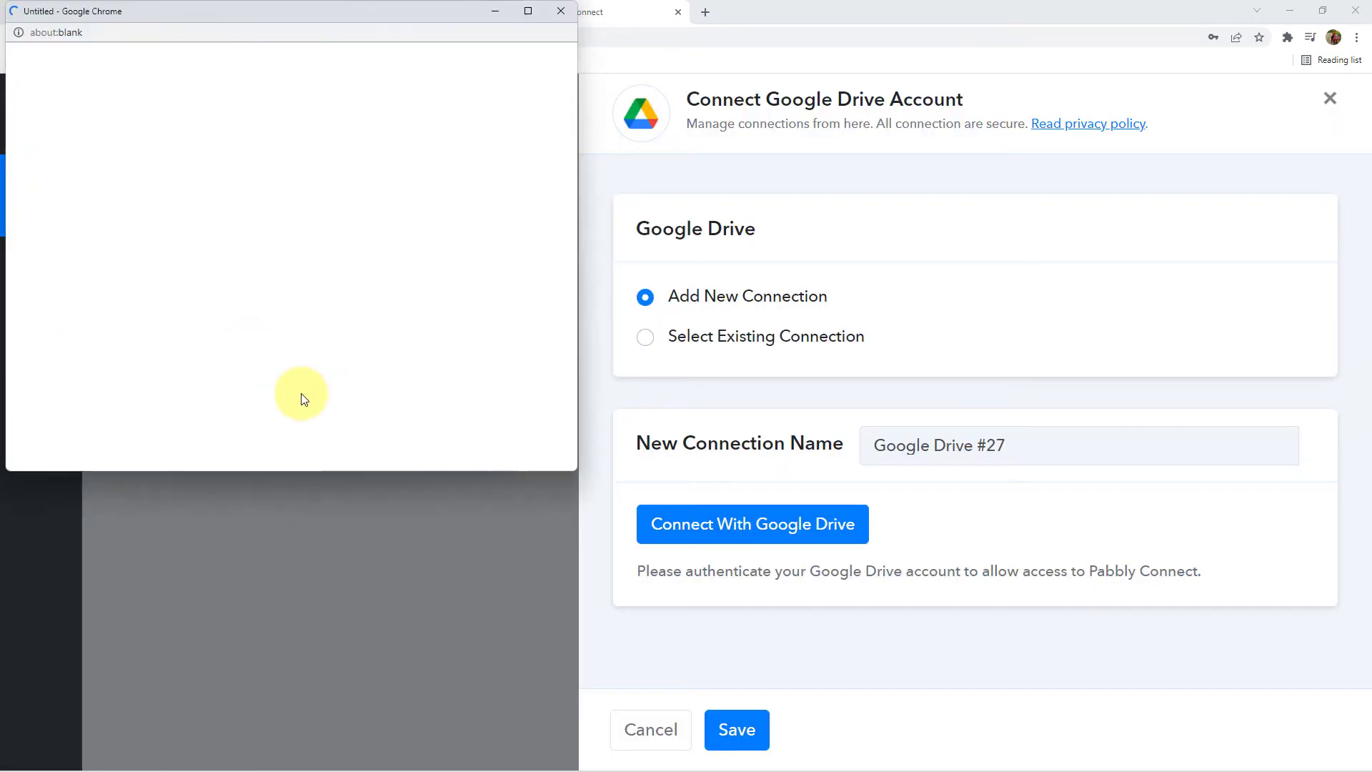
pyautogui.click(143, 375)
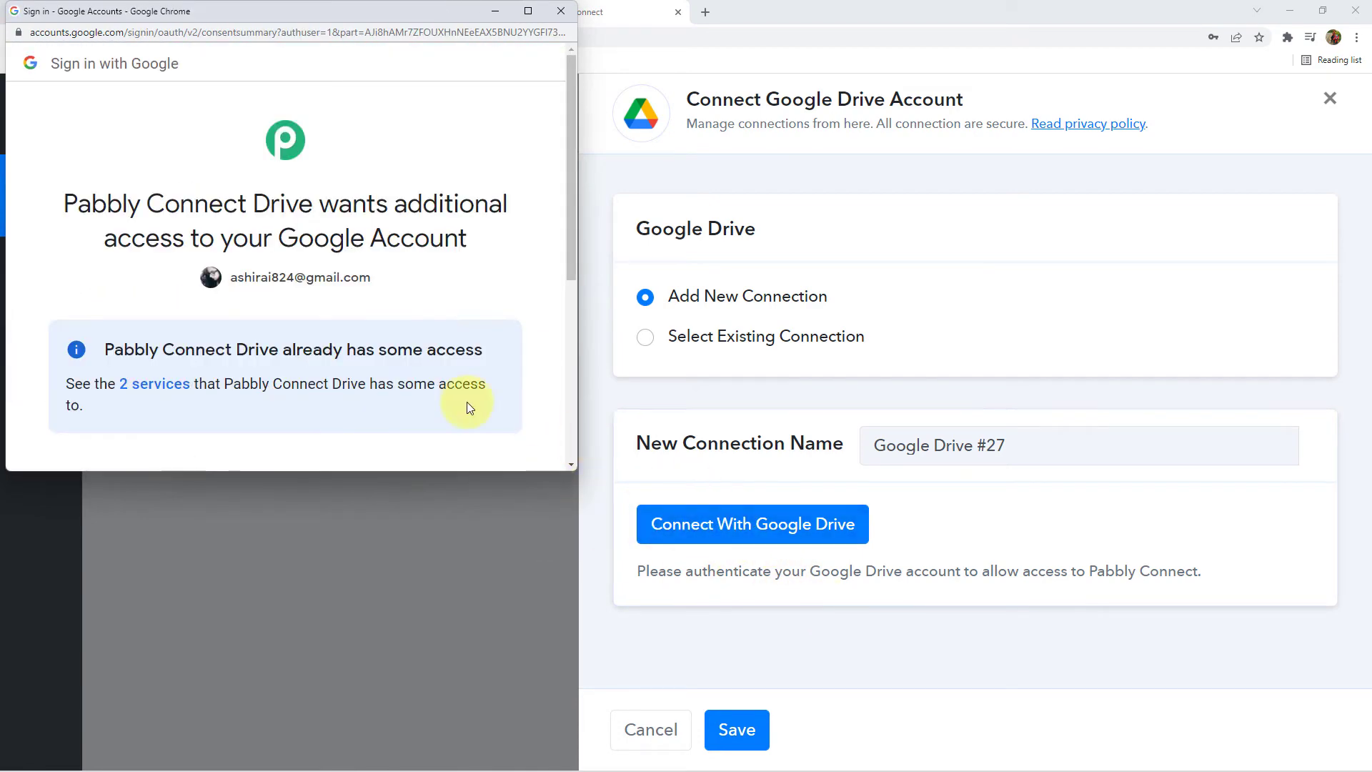
pyautogui.scroll(-4, 429, 397)
pyautogui.click(405, 392)
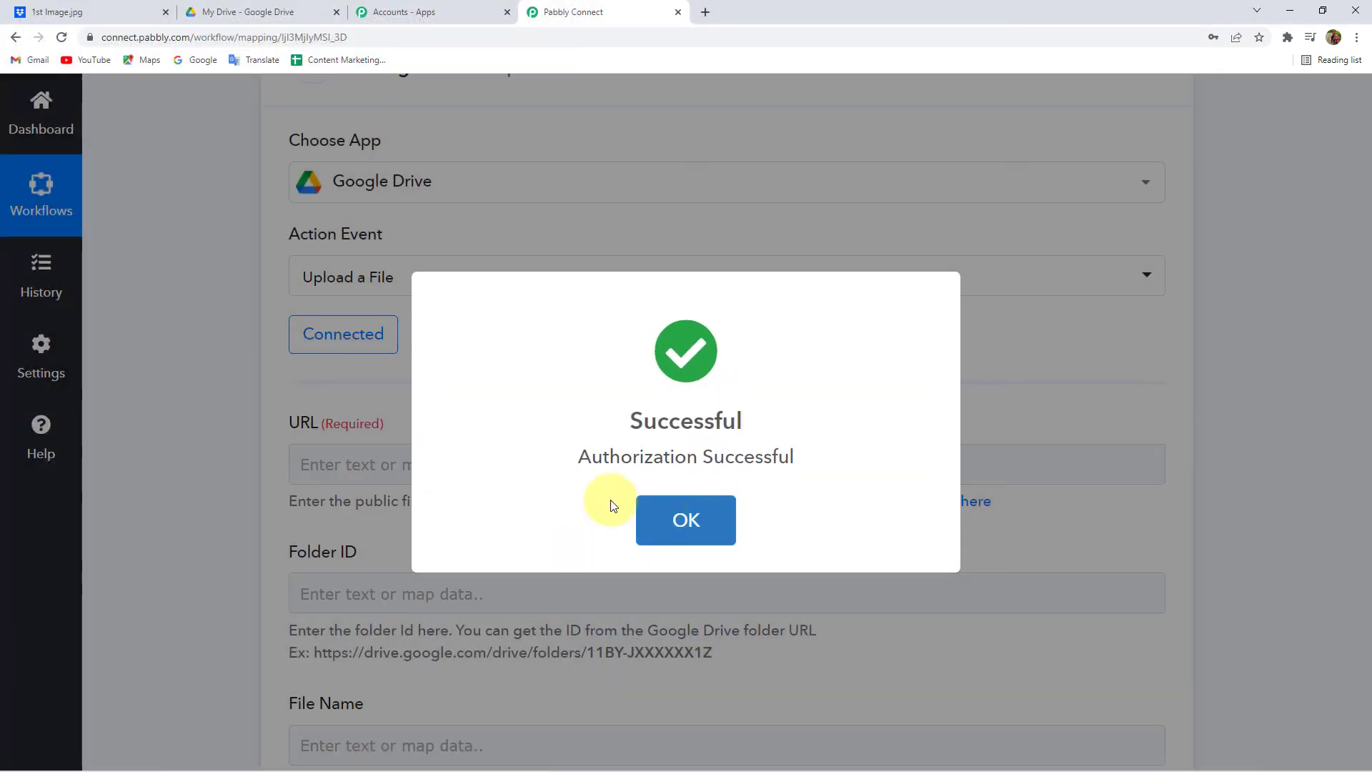
pyautogui.click(684, 516)
# - Map the Dropbox Res3 Shareable Link from '1. Dropbox: New File' into the URL field
pyautogui.scroll(-4, 643, 357)
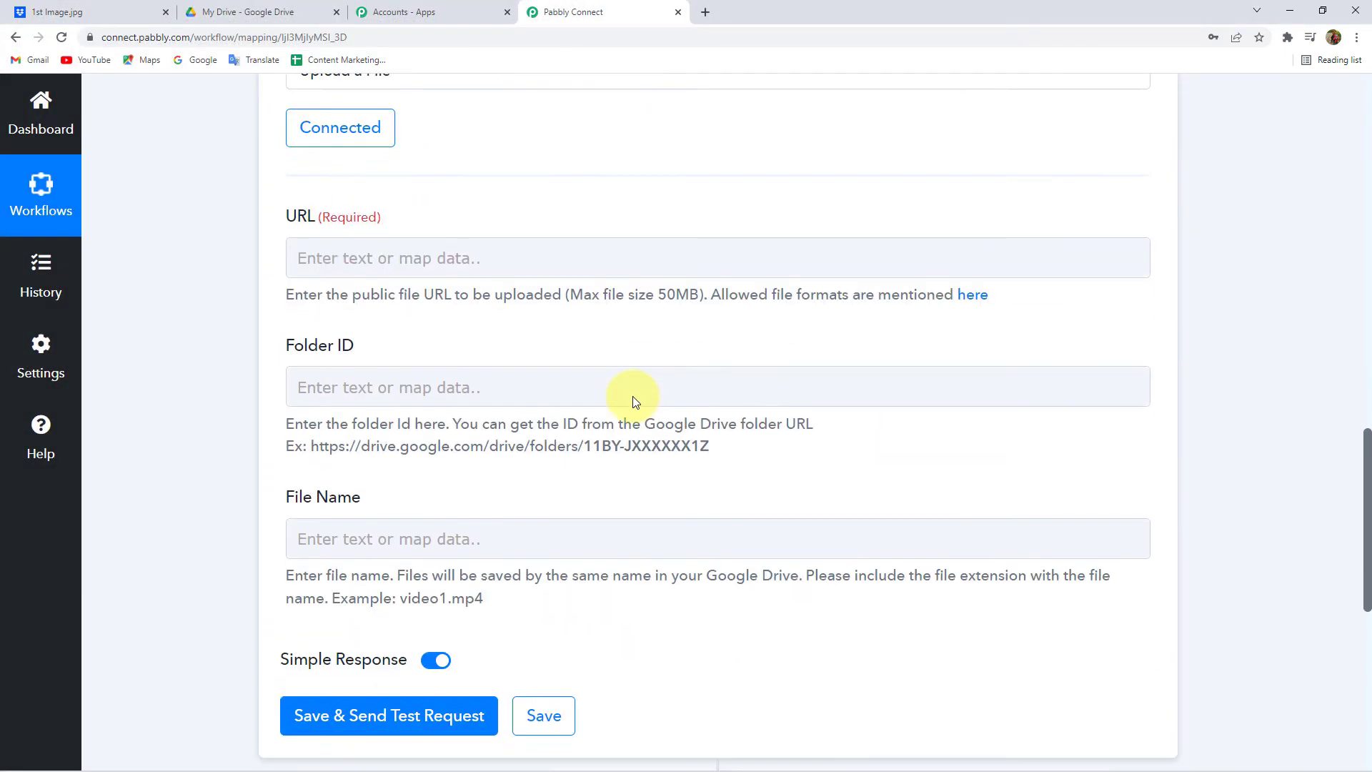
pyautogui.scroll(2, 636, 400)
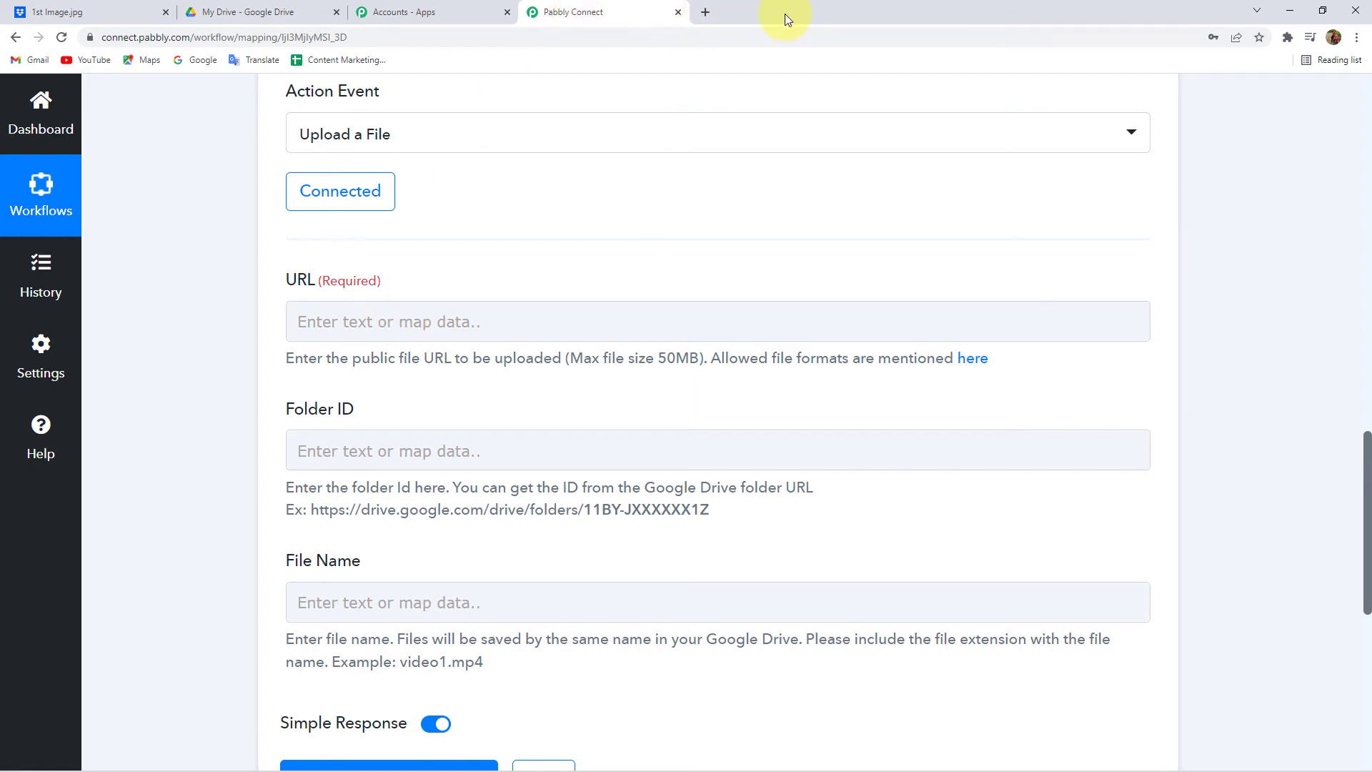
pyautogui.click(367, 332)
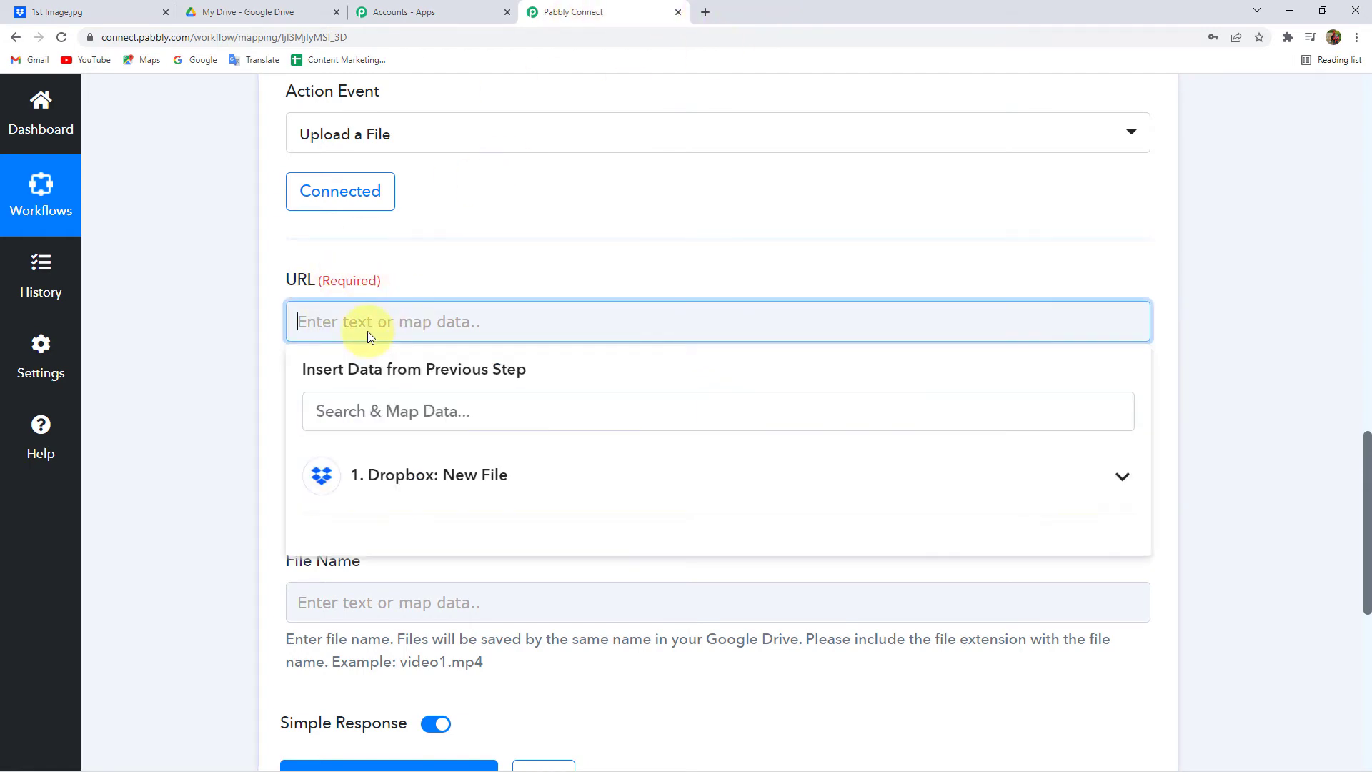
pyautogui.click(392, 522)
pyautogui.click(370, 327)
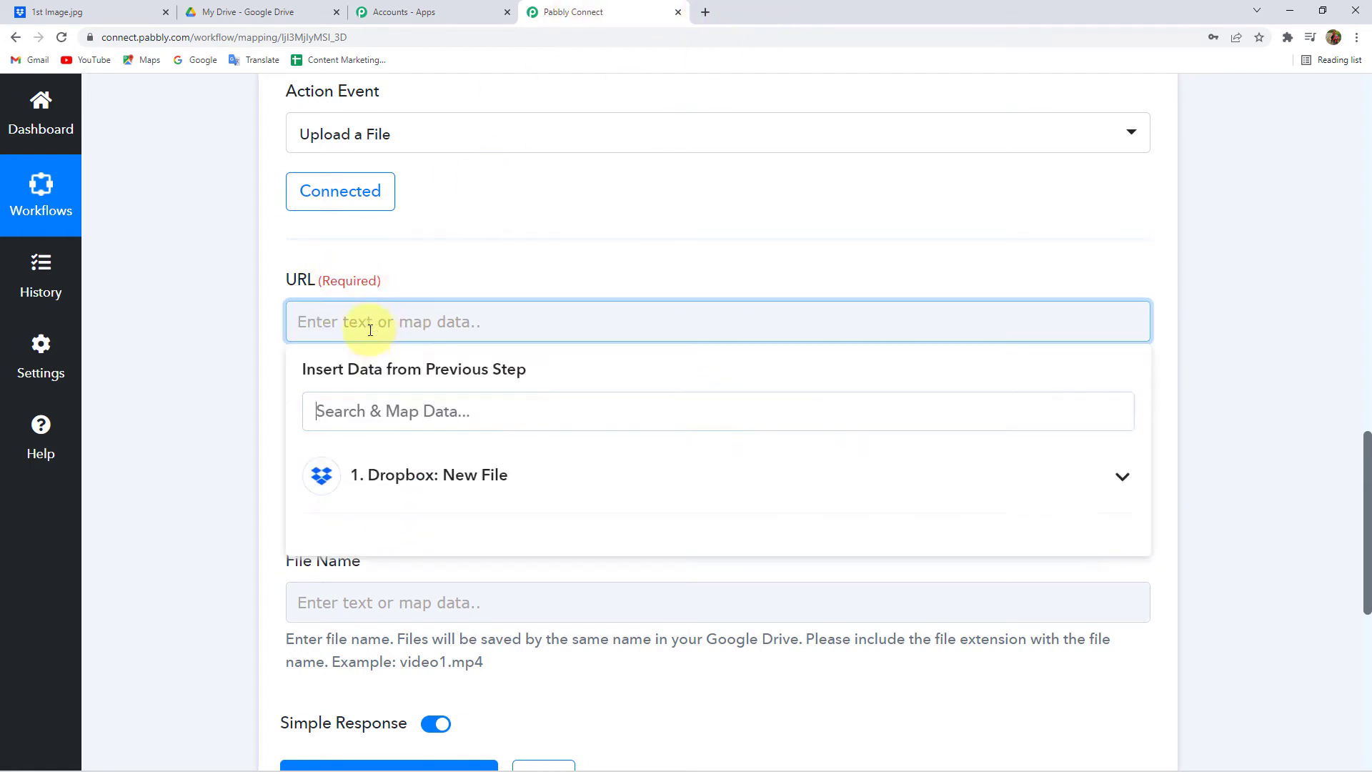
pyautogui.click(377, 485)
pyautogui.scroll(-3, 196, 481)
pyautogui.scroll(-2, 492, 485)
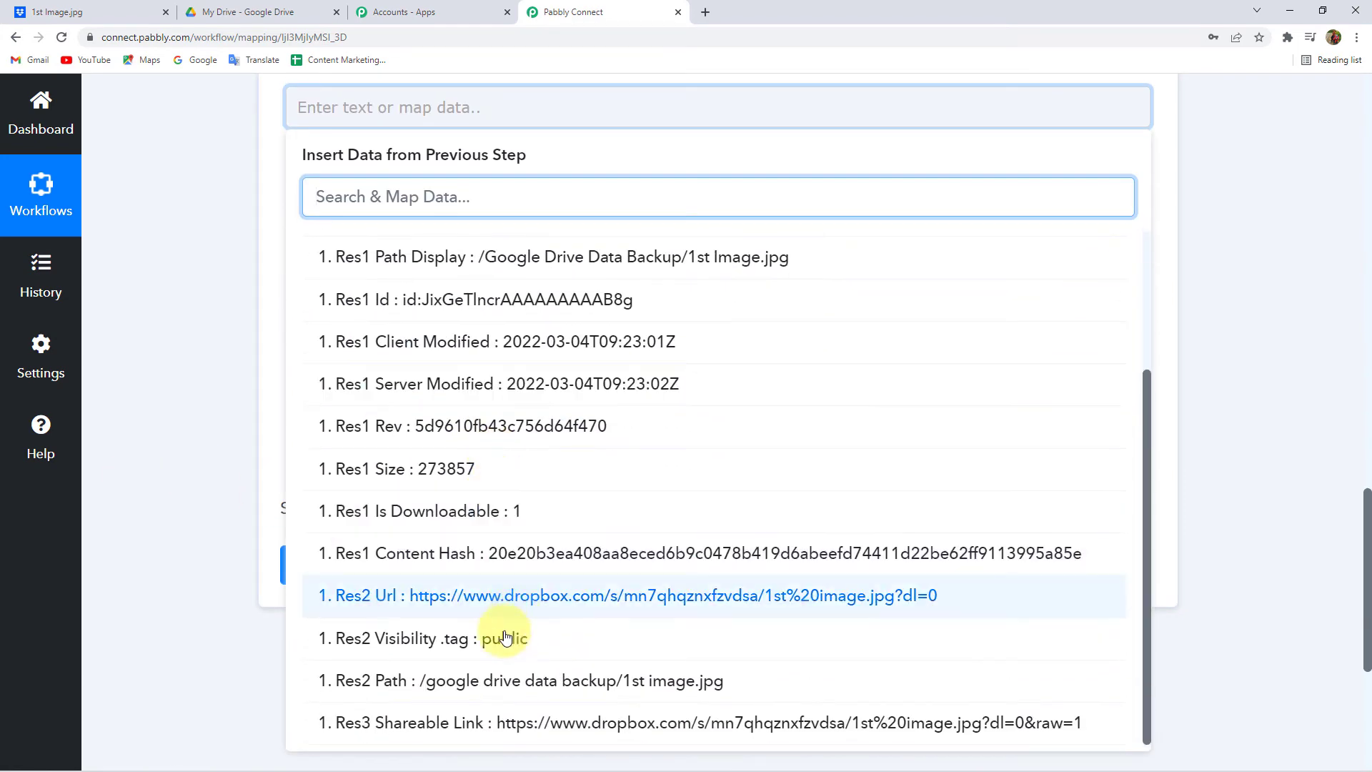
pyautogui.click(468, 736)
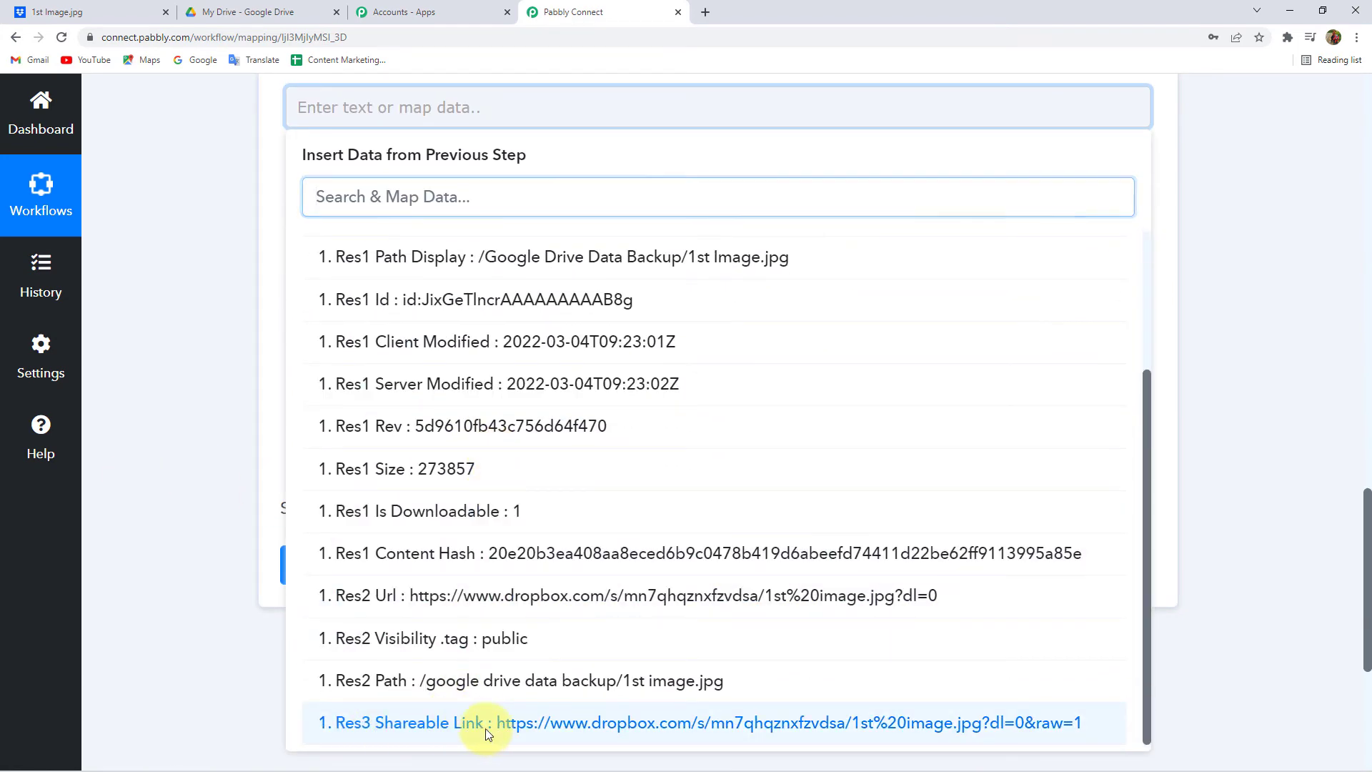
pyautogui.click(195, 293)
pyautogui.scroll(2, 195, 292)
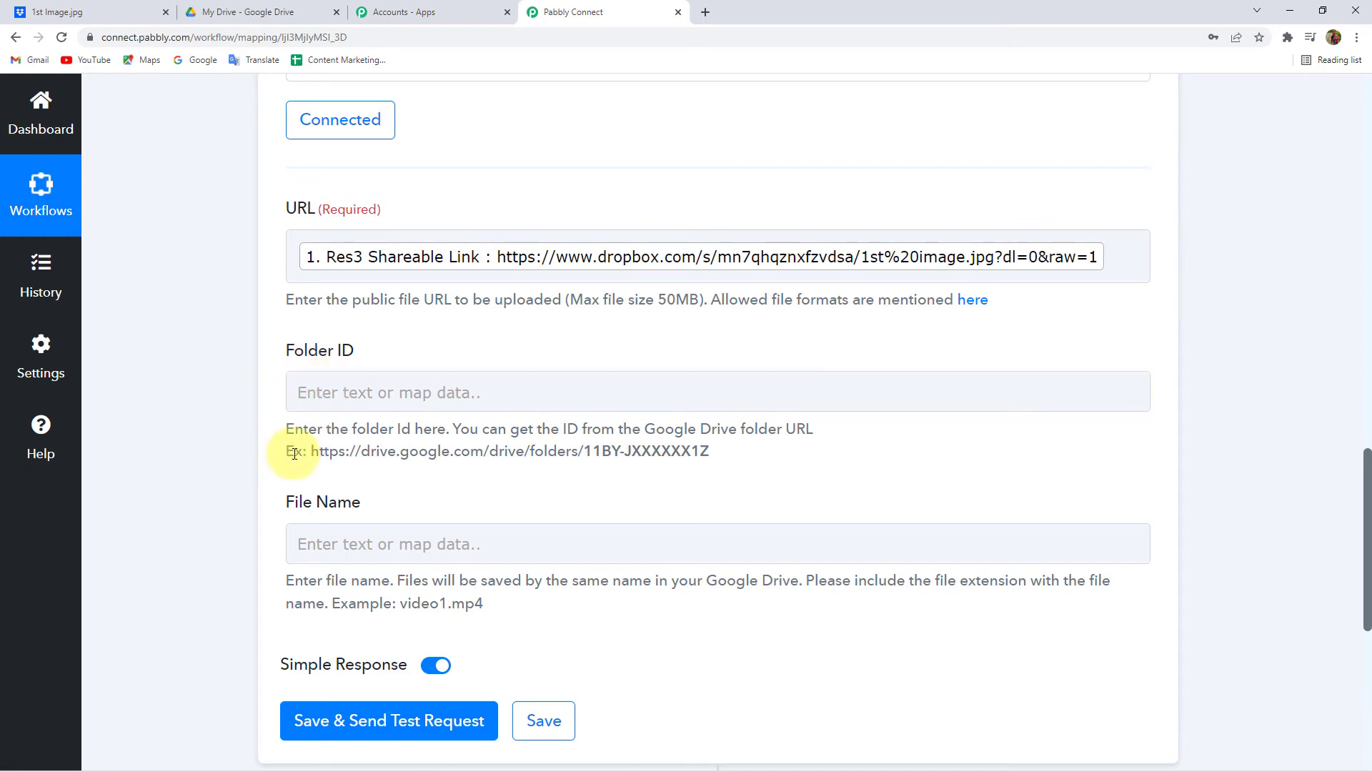
pyautogui.click(235, 8)
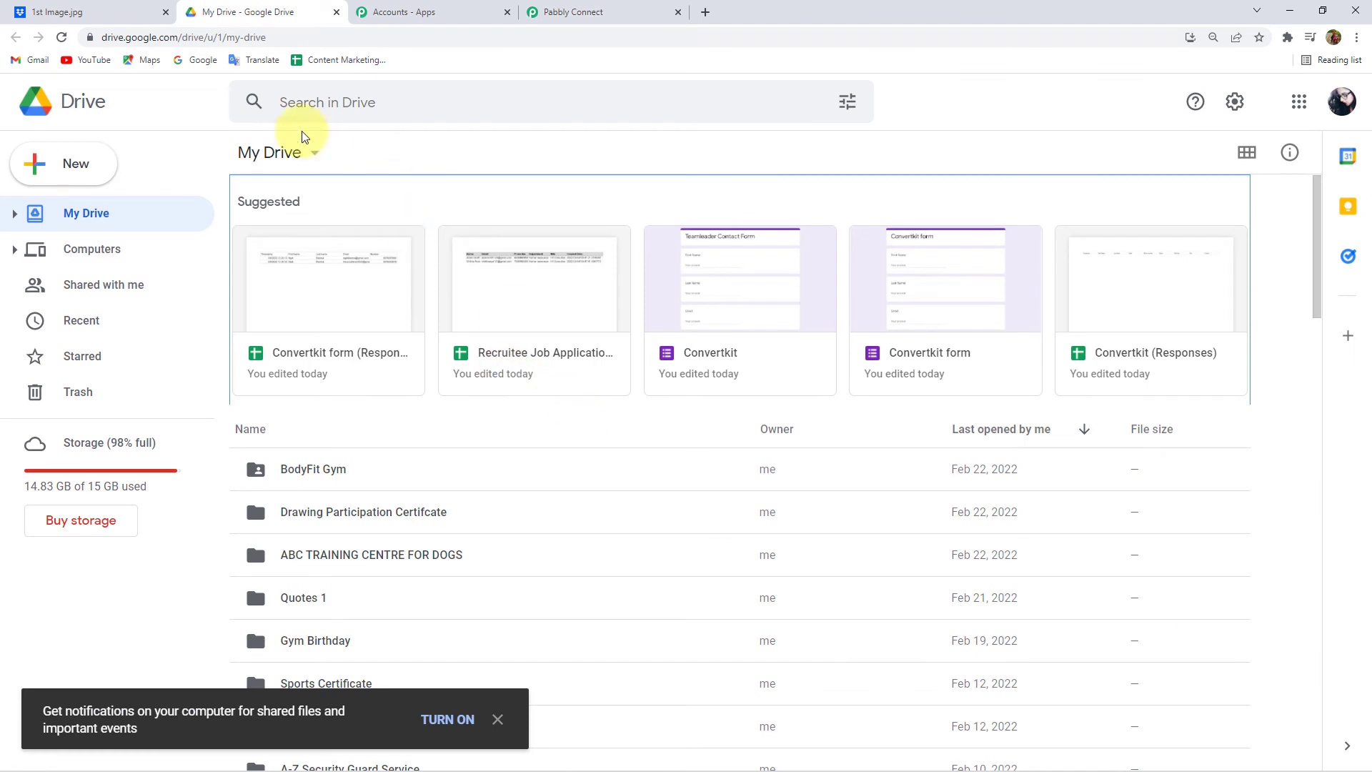
# - Create a 'Dropbox Data Backup' folder in My Drive and open it
pyautogui.click(38, 181)
pyautogui.click(44, 169)
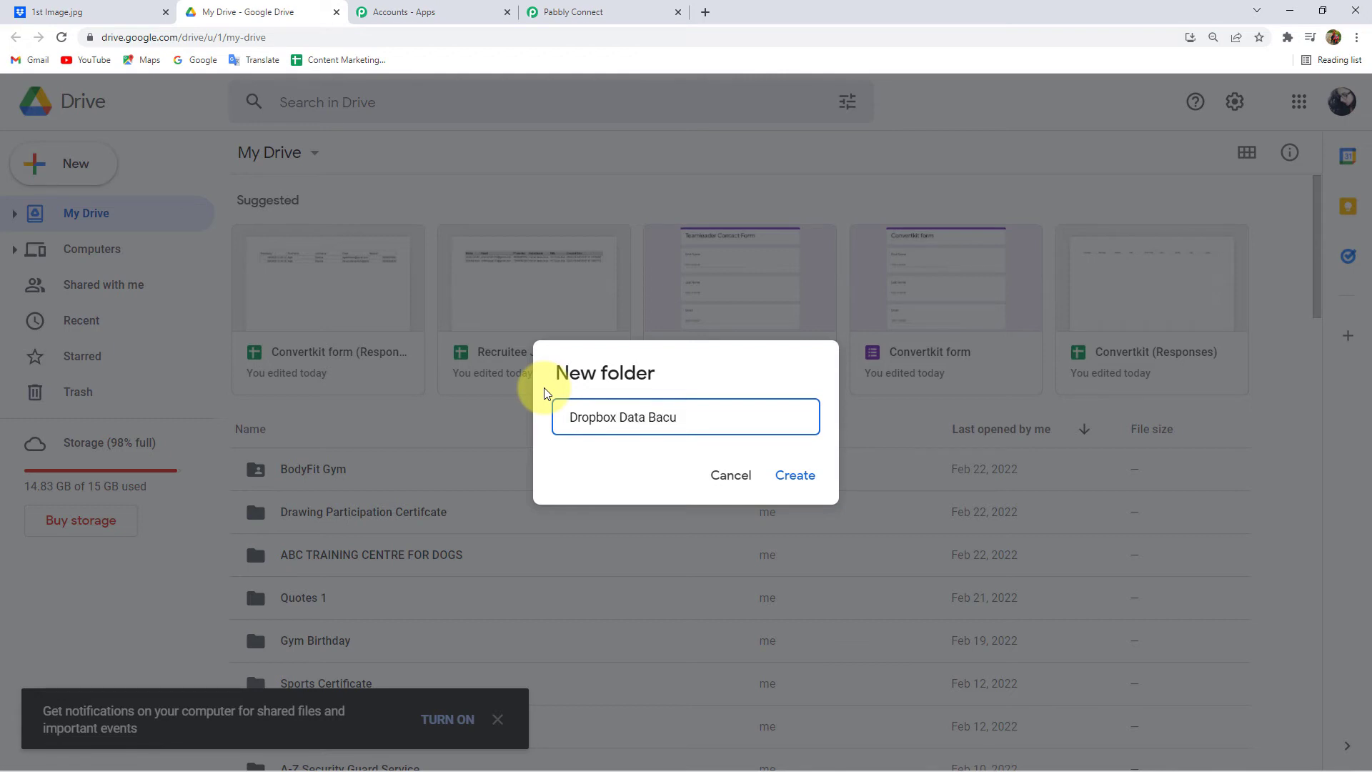
pyautogui.press('Return')
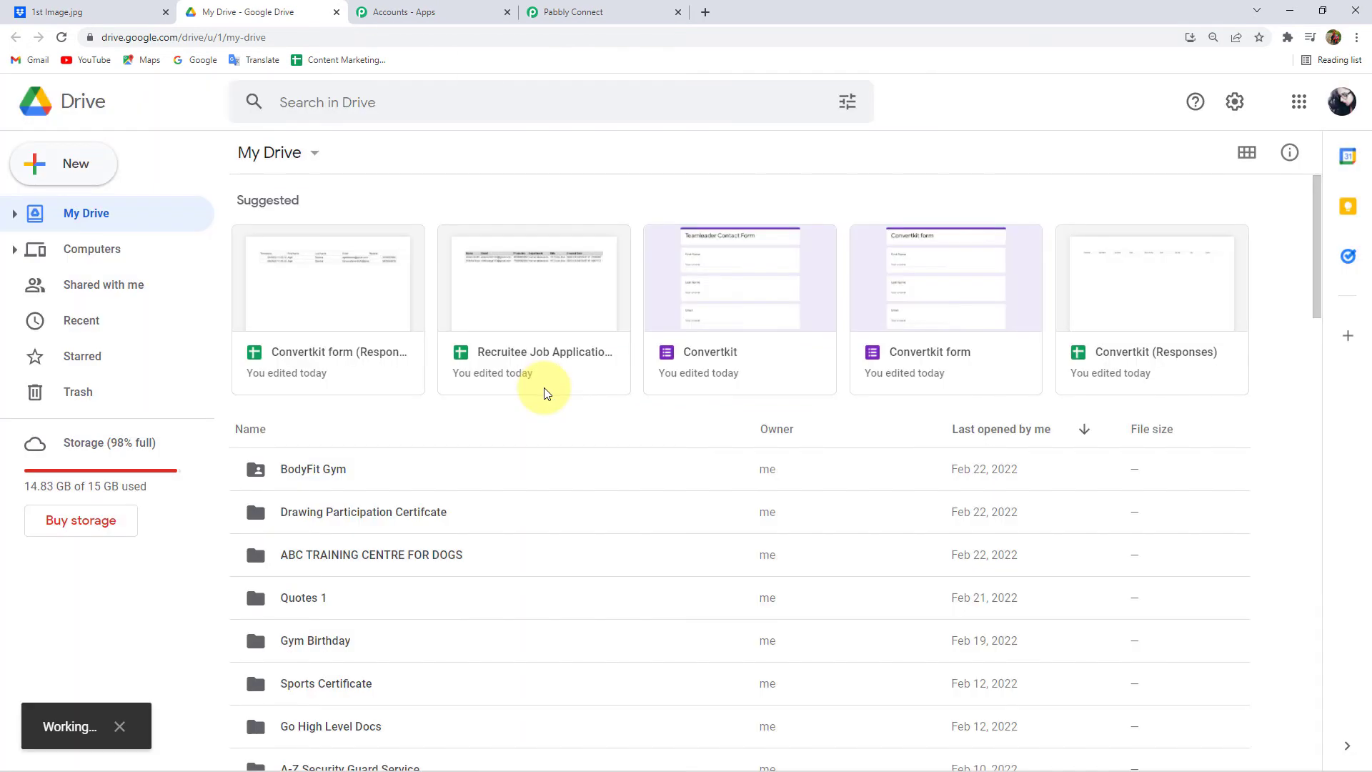
pyautogui.doubleClick(328, 410)
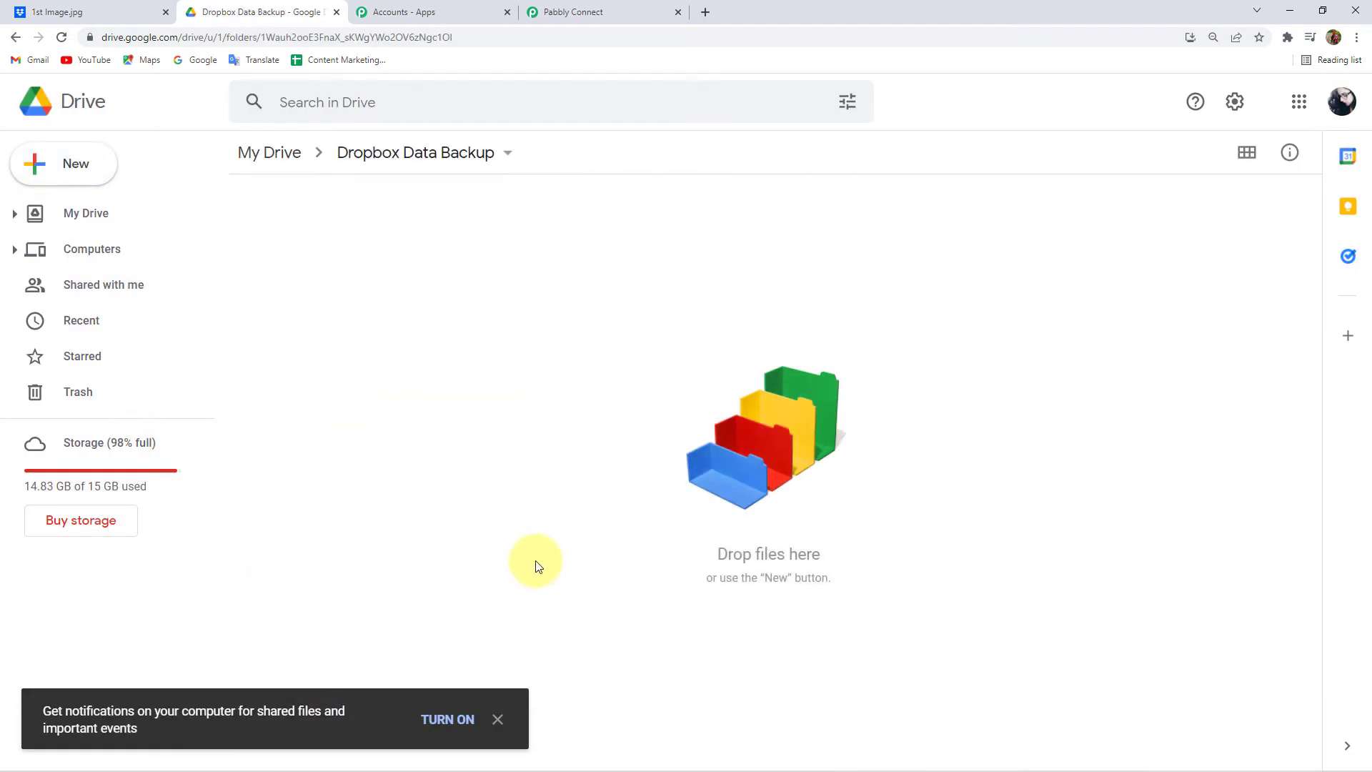
pyautogui.click(579, 7)
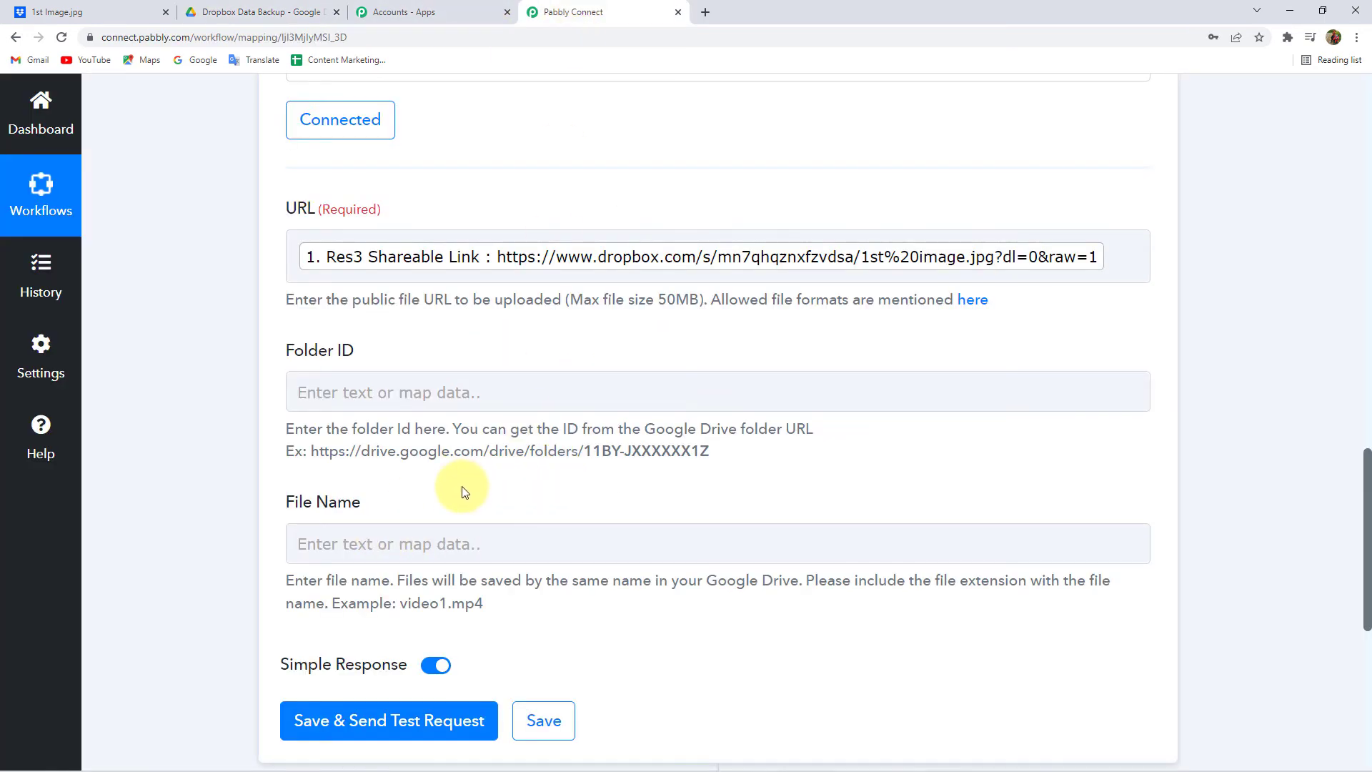
pyautogui.moveTo(312, 453); pyautogui.dragTo(706, 458)
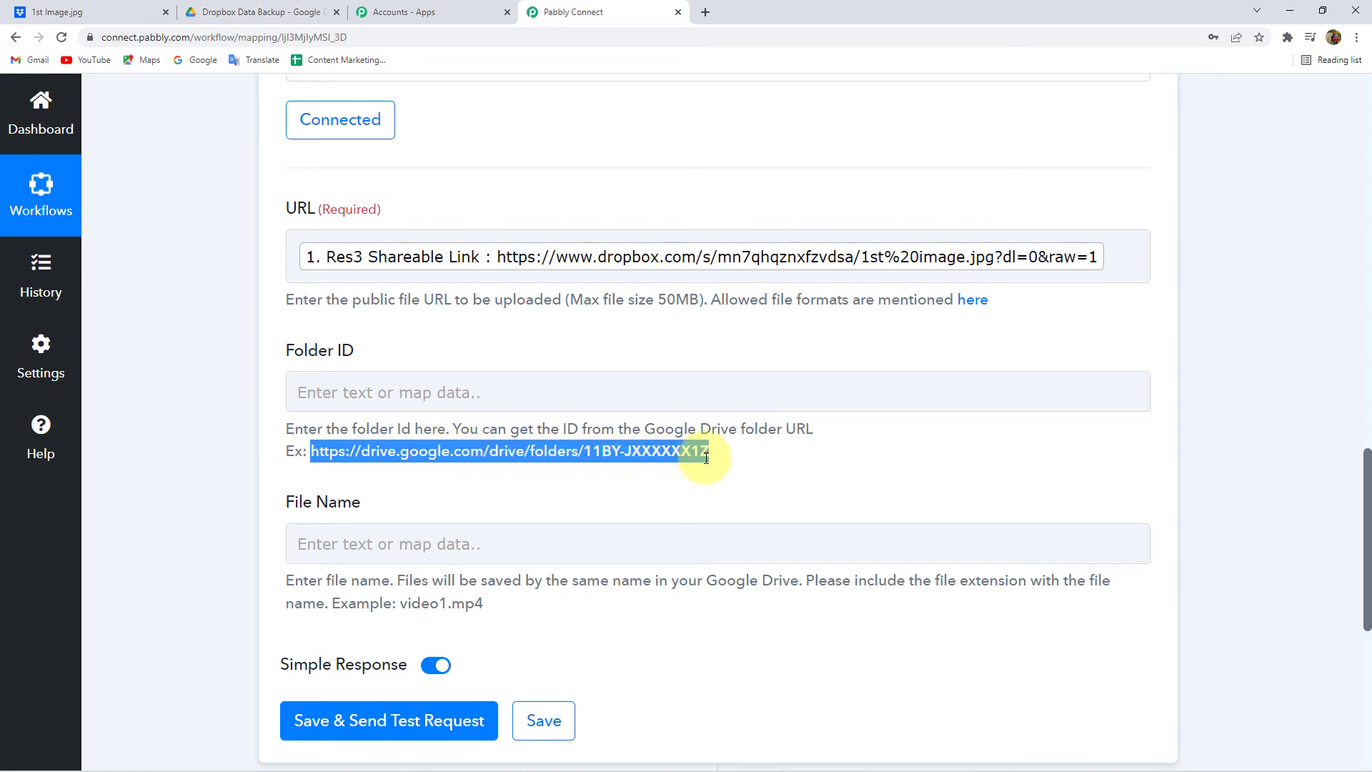
pyautogui.click(277, 9)
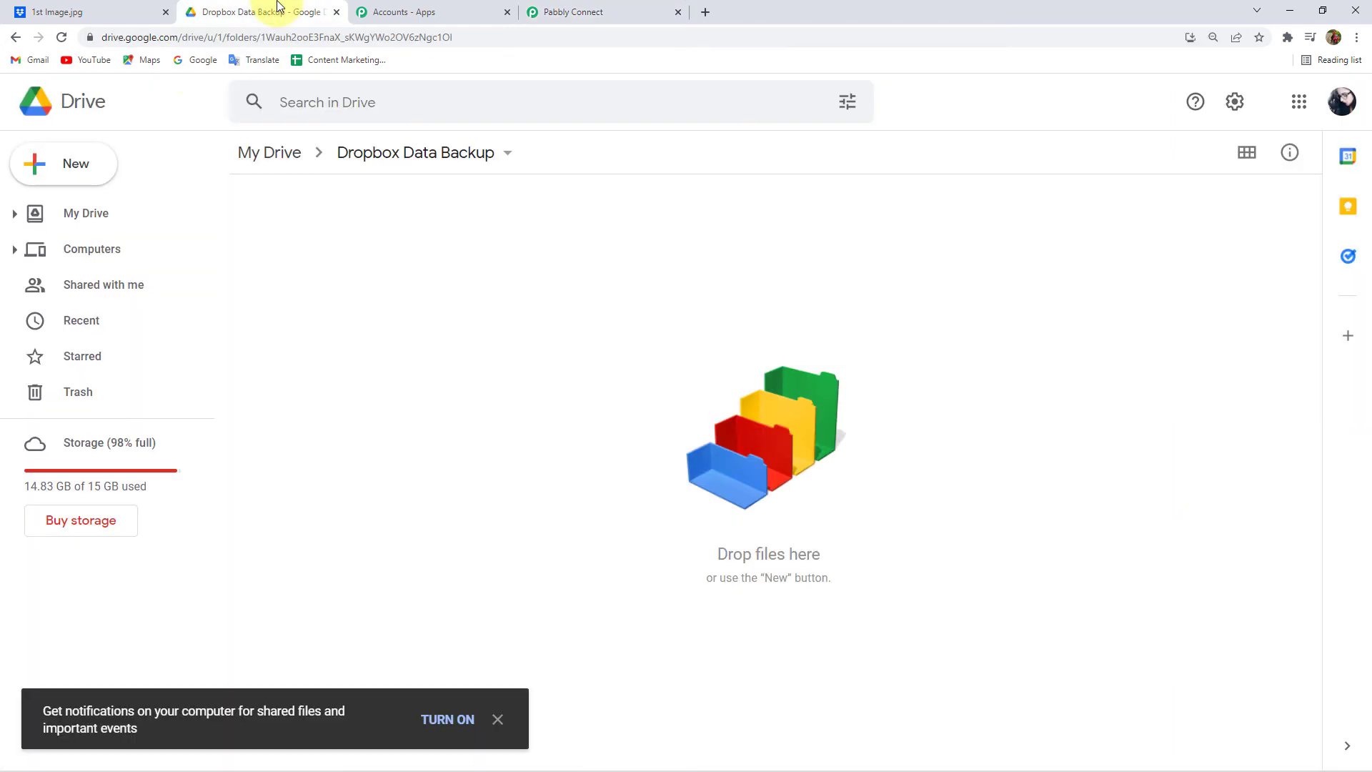
pyautogui.click(166, 38)
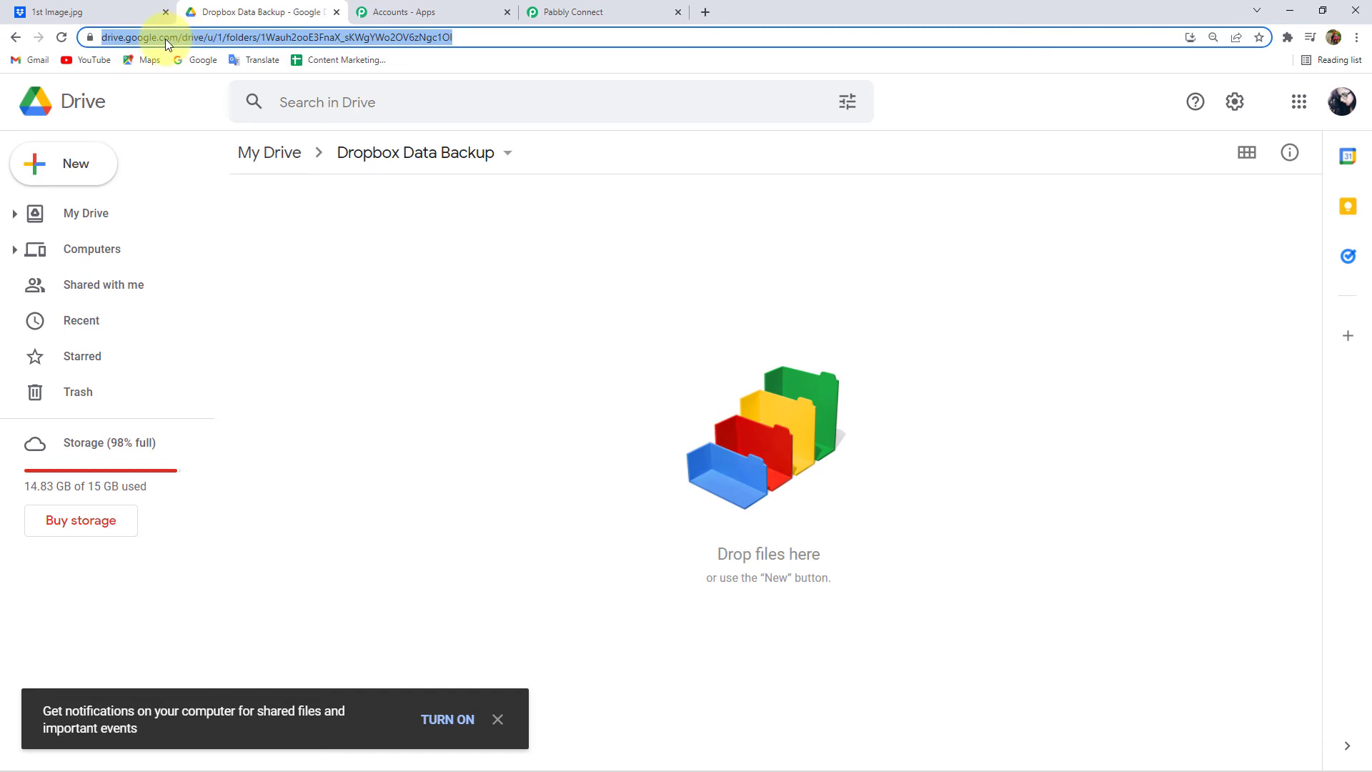
pyautogui.moveTo(102, 37); pyautogui.dragTo(483, 45)
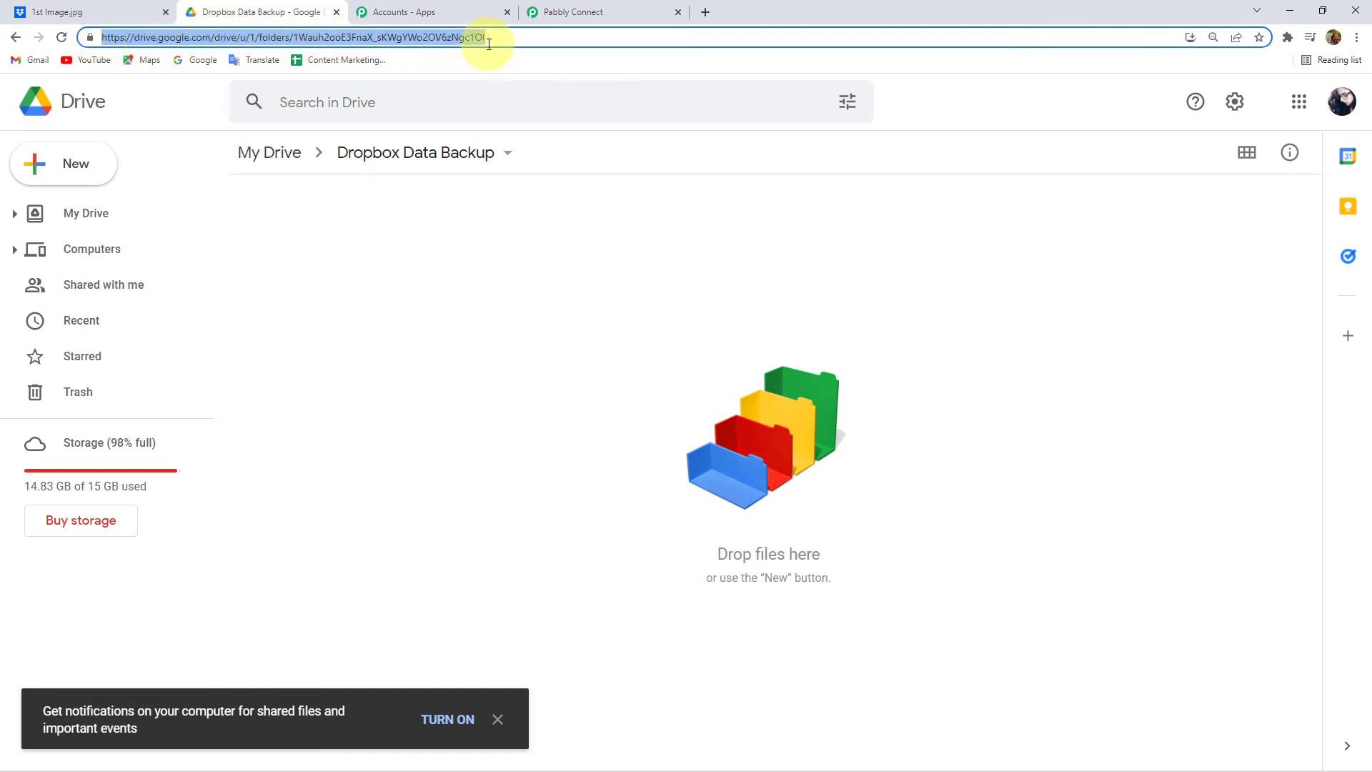
pyautogui.click(582, 12)
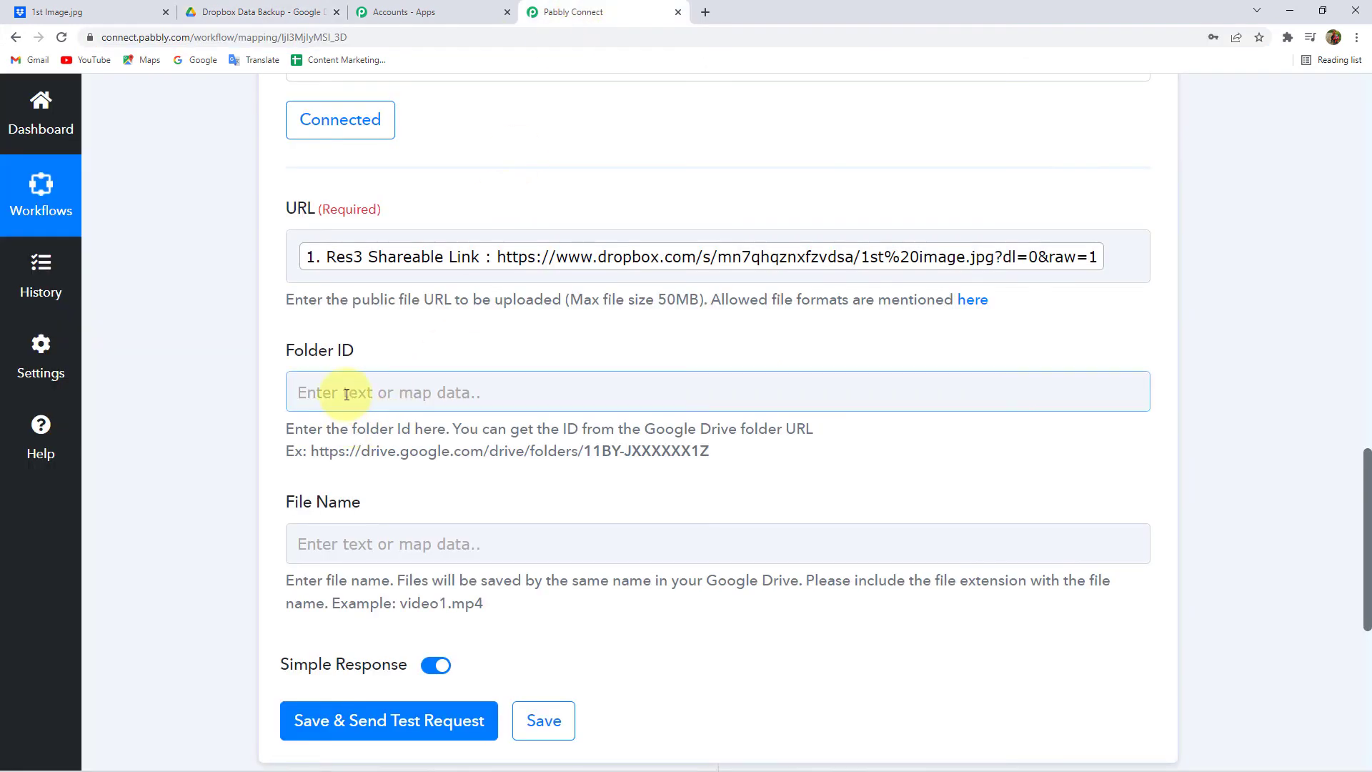
# - Paste the Dropbox Data Backup folder address into the Folder ID field
pyautogui.click(363, 378)
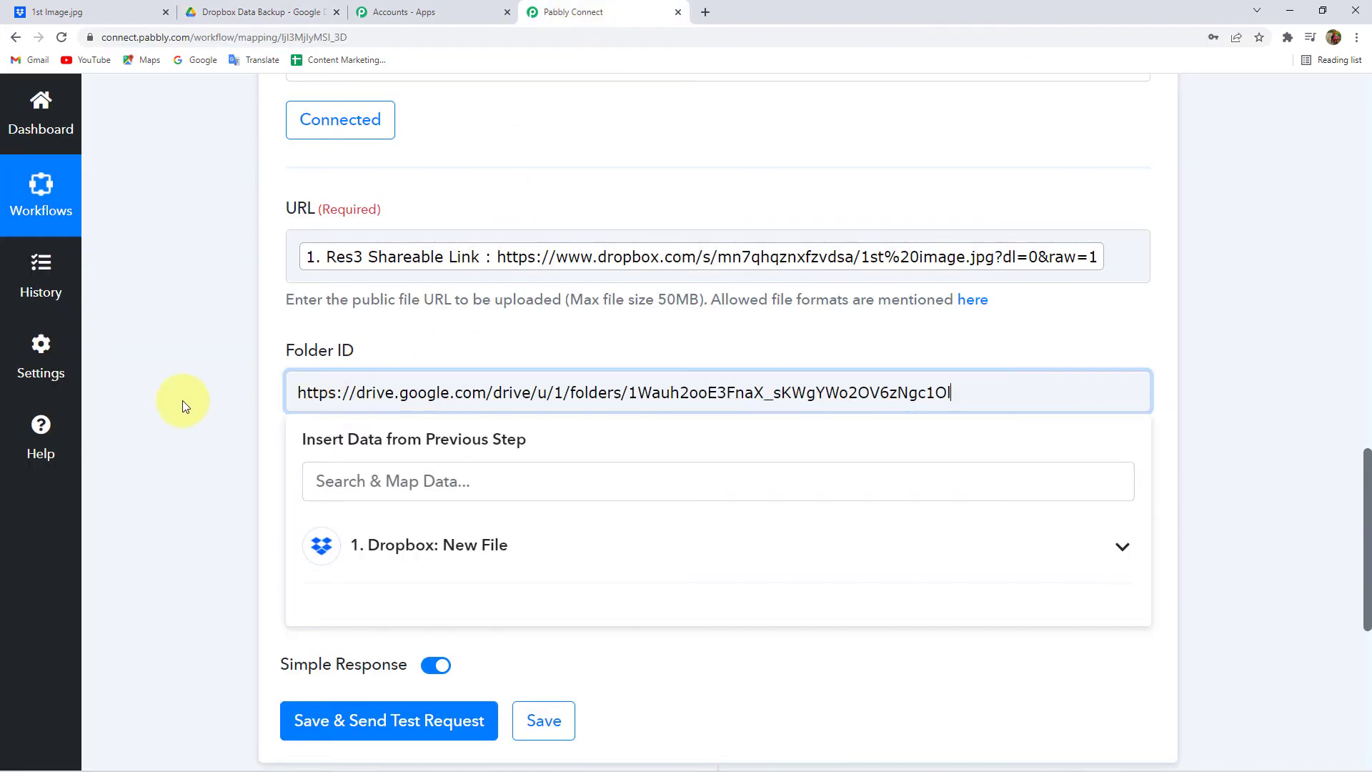
pyautogui.click(178, 397)
pyautogui.scroll(-1, 187, 396)
pyautogui.scroll(-2, 187, 396)
# - Map the Dropbox file name (1st Image.jpg) into File Name and send a test request
pyautogui.click(358, 328)
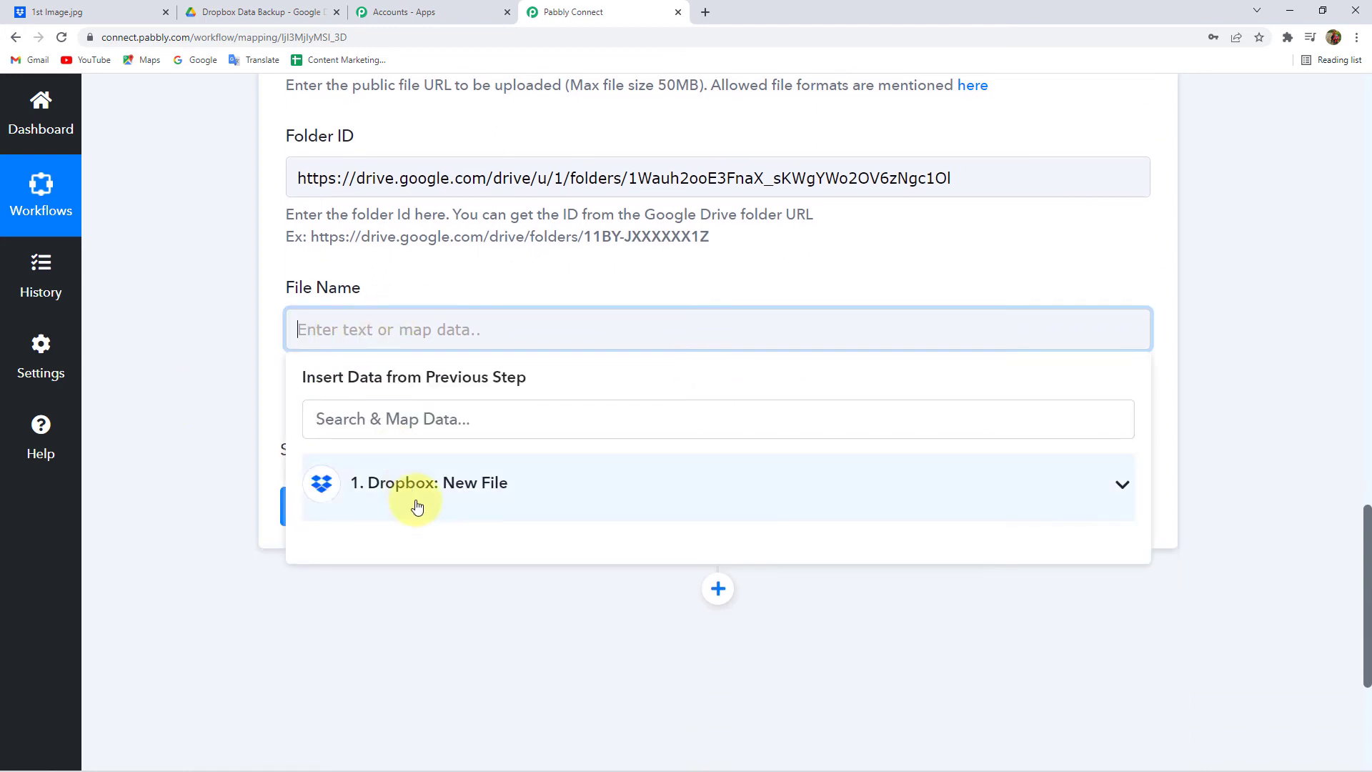
pyautogui.click(409, 493)
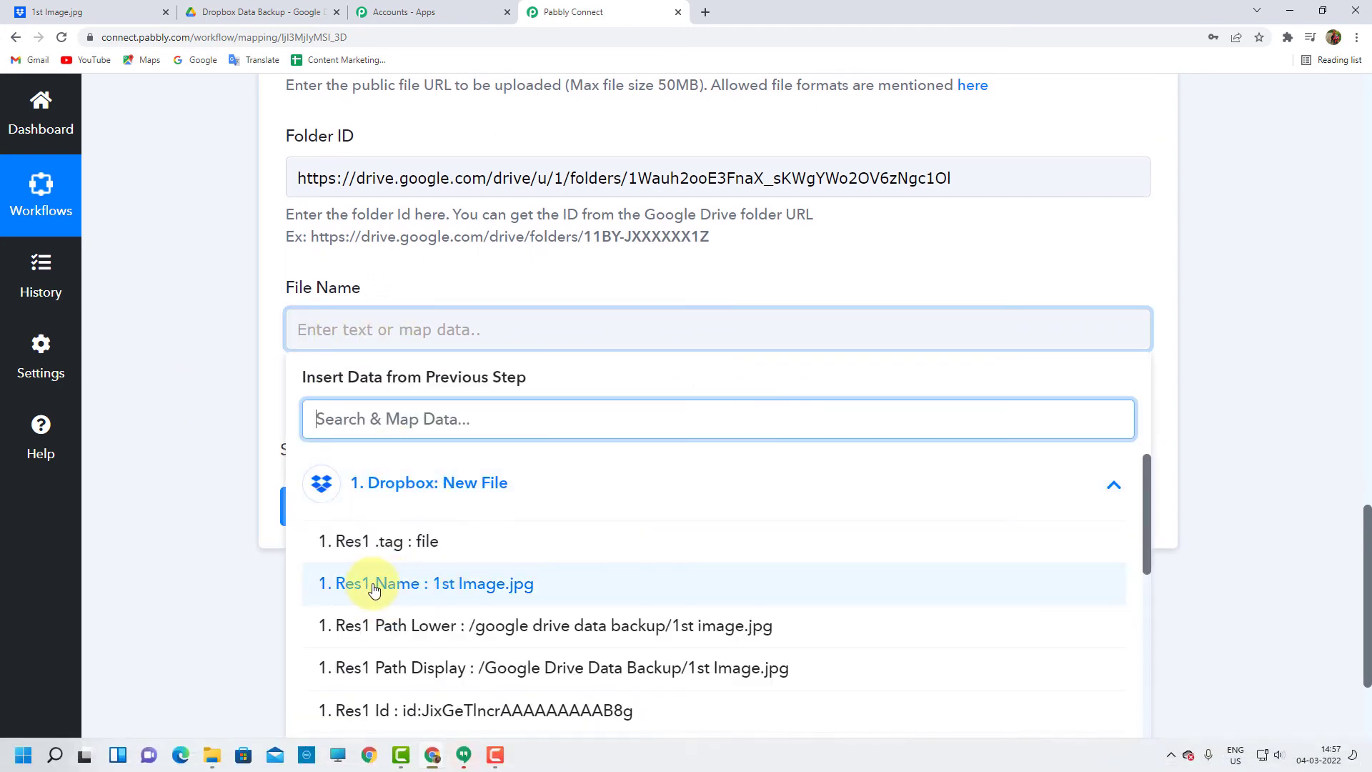
pyautogui.click(417, 586)
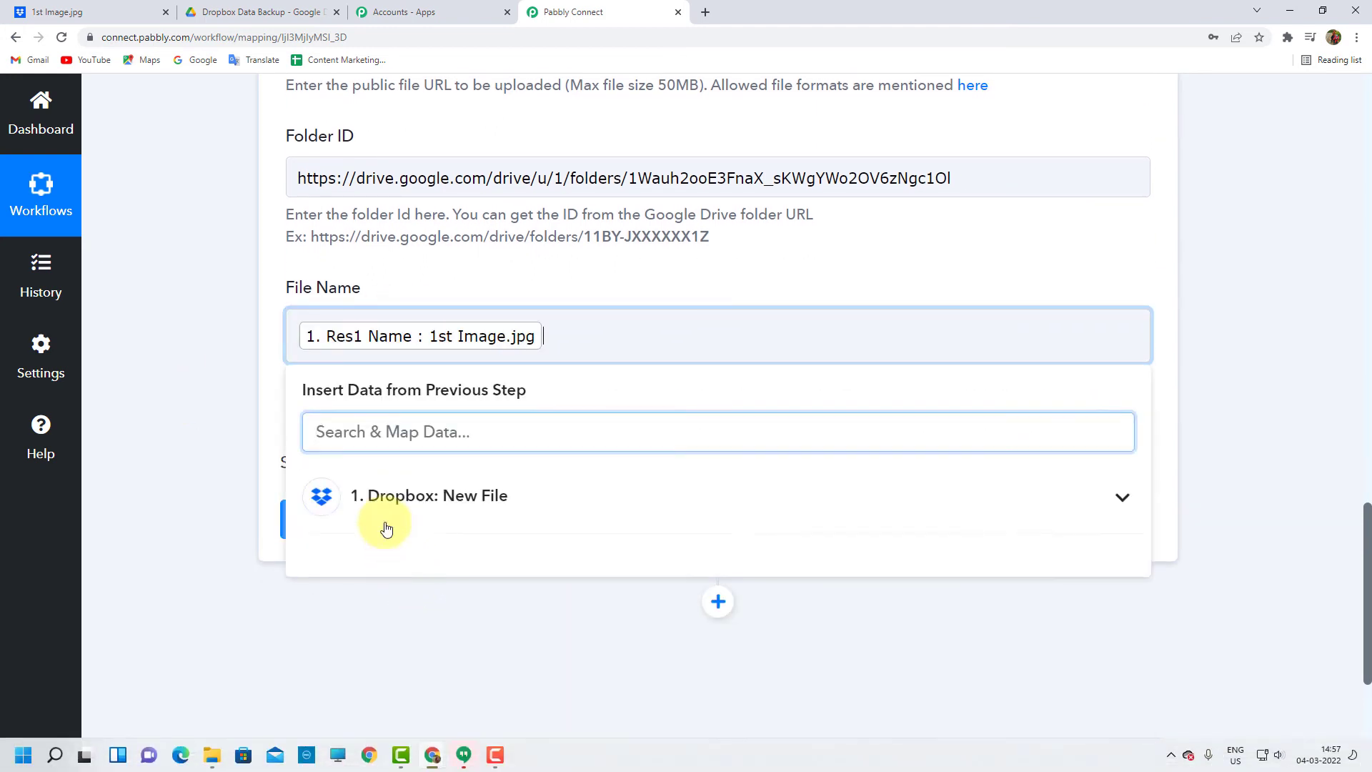
pyautogui.click(236, 419)
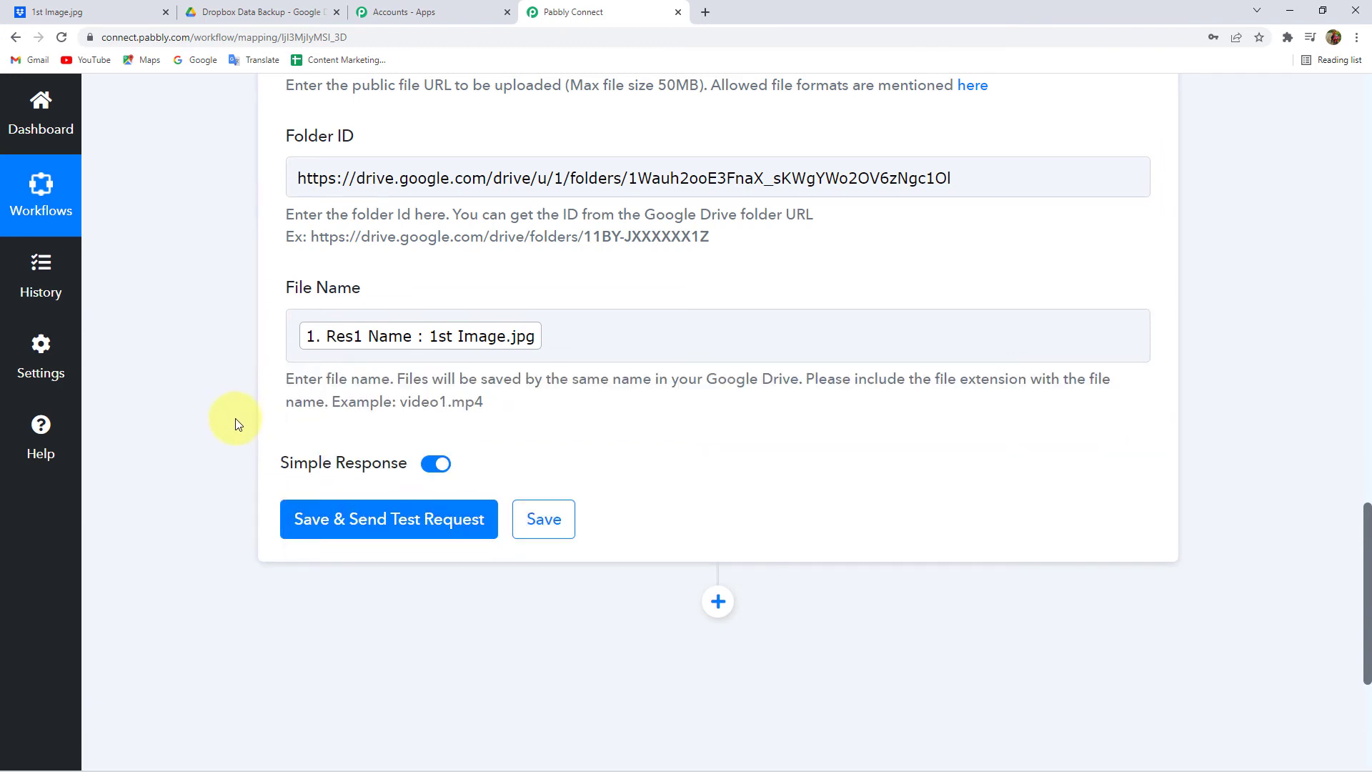
pyautogui.click(368, 521)
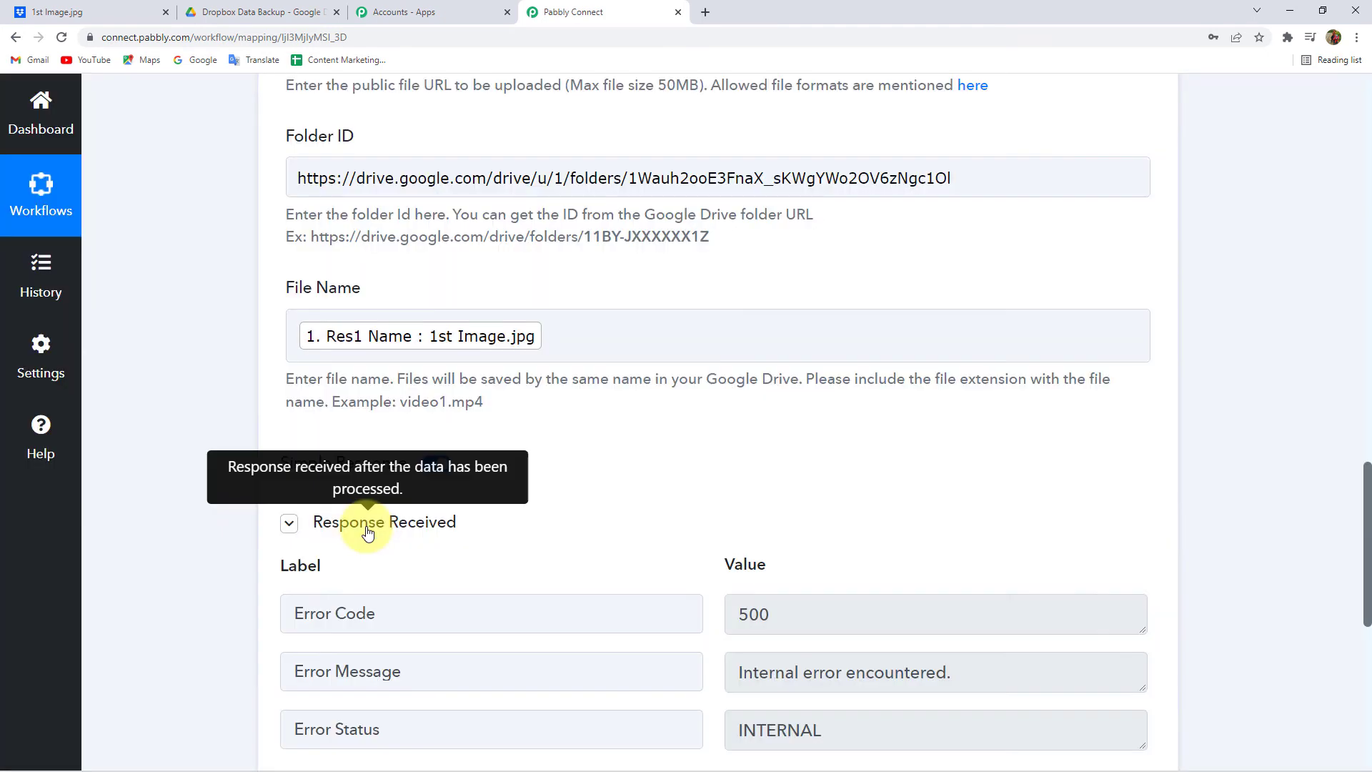
# - After the error 500 response, edit the end of the Folder ID value and re-send the upload test
pyautogui.scroll(-2, 368, 532)
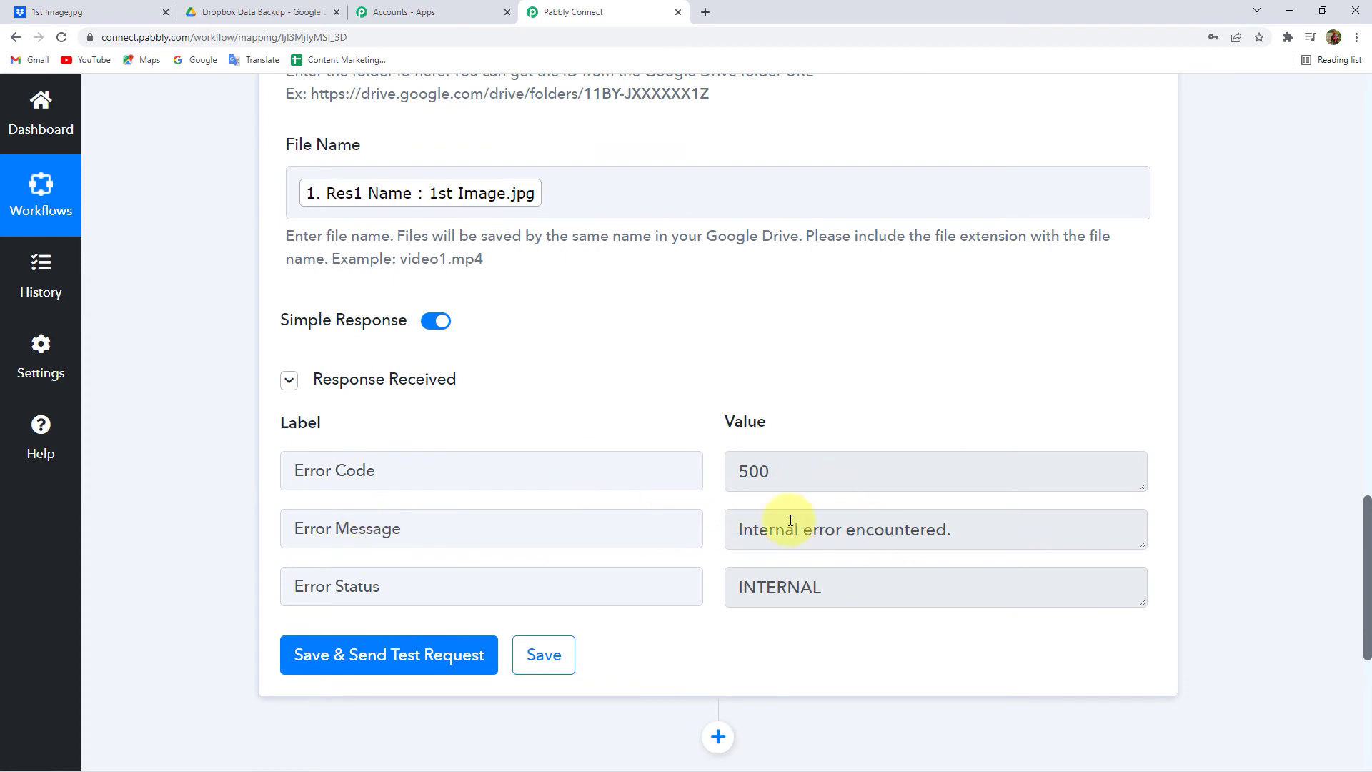
pyautogui.scroll(5, 743, 515)
pyautogui.click(400, 398)
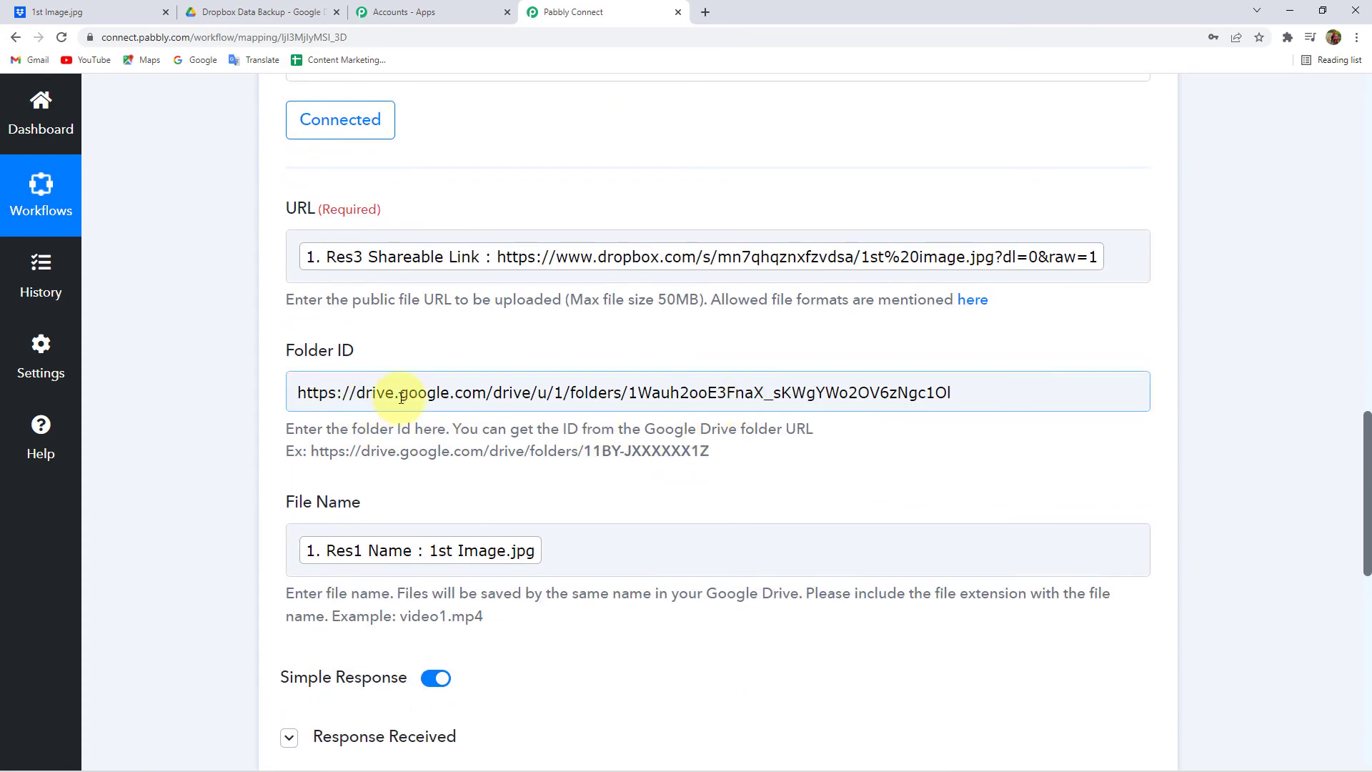
pyautogui.click(351, 461)
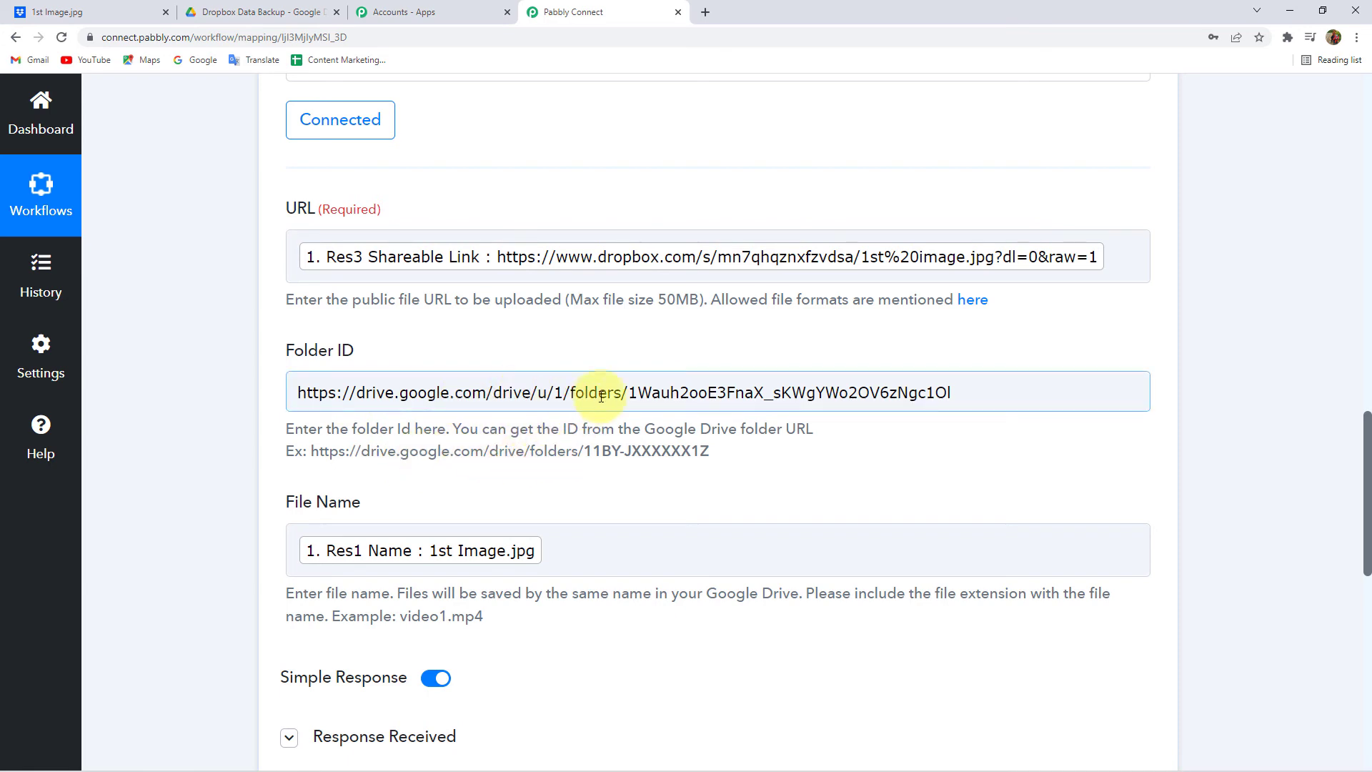
pyautogui.click(1001, 397)
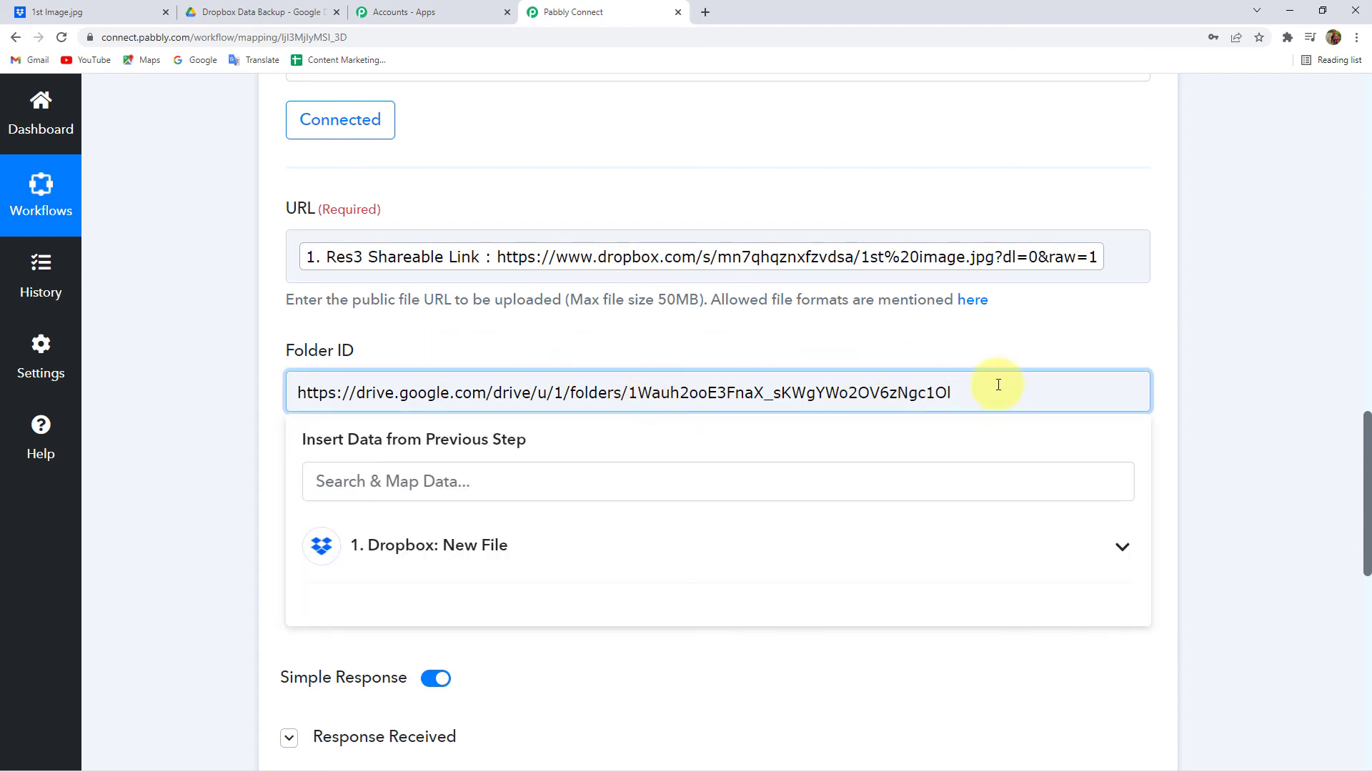
pyautogui.press('Return')
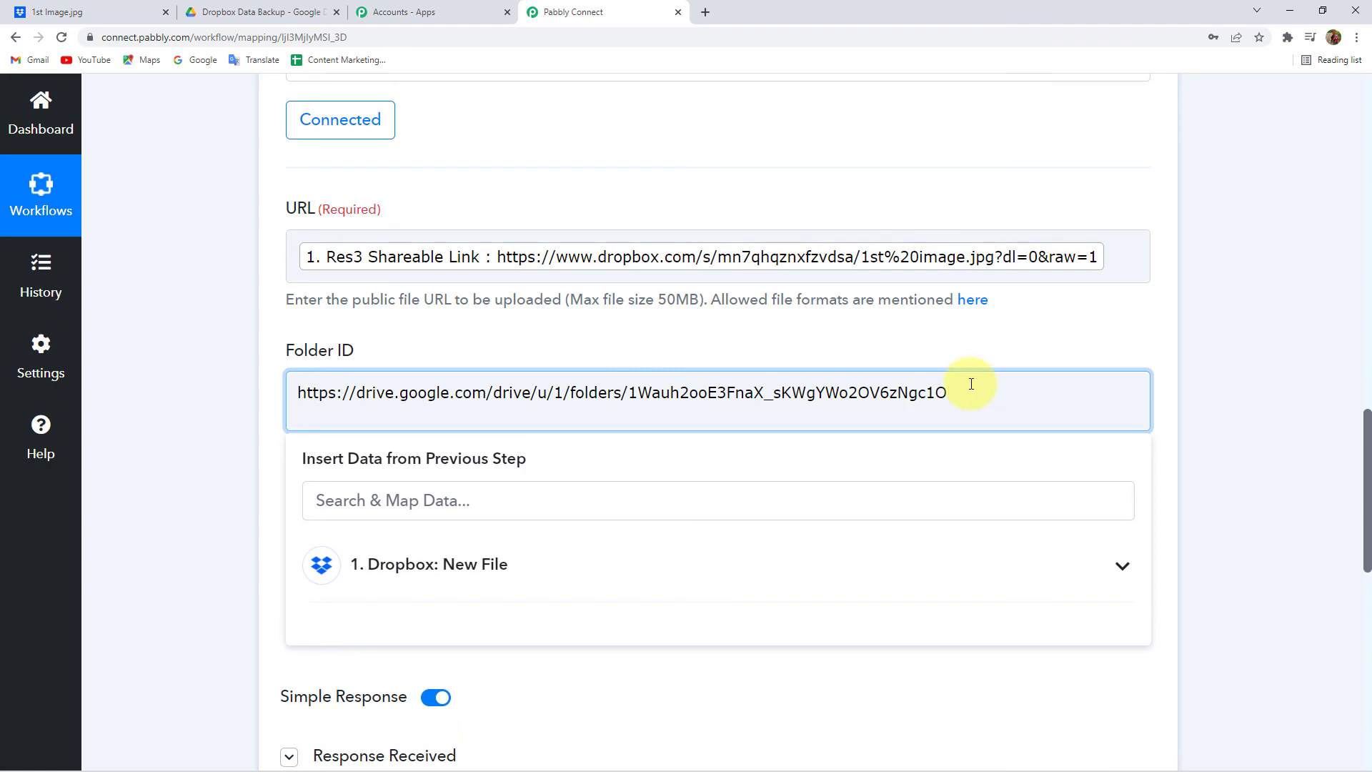
pyautogui.click(225, 445)
pyautogui.scroll(-5, 349, 580)
pyautogui.click(337, 658)
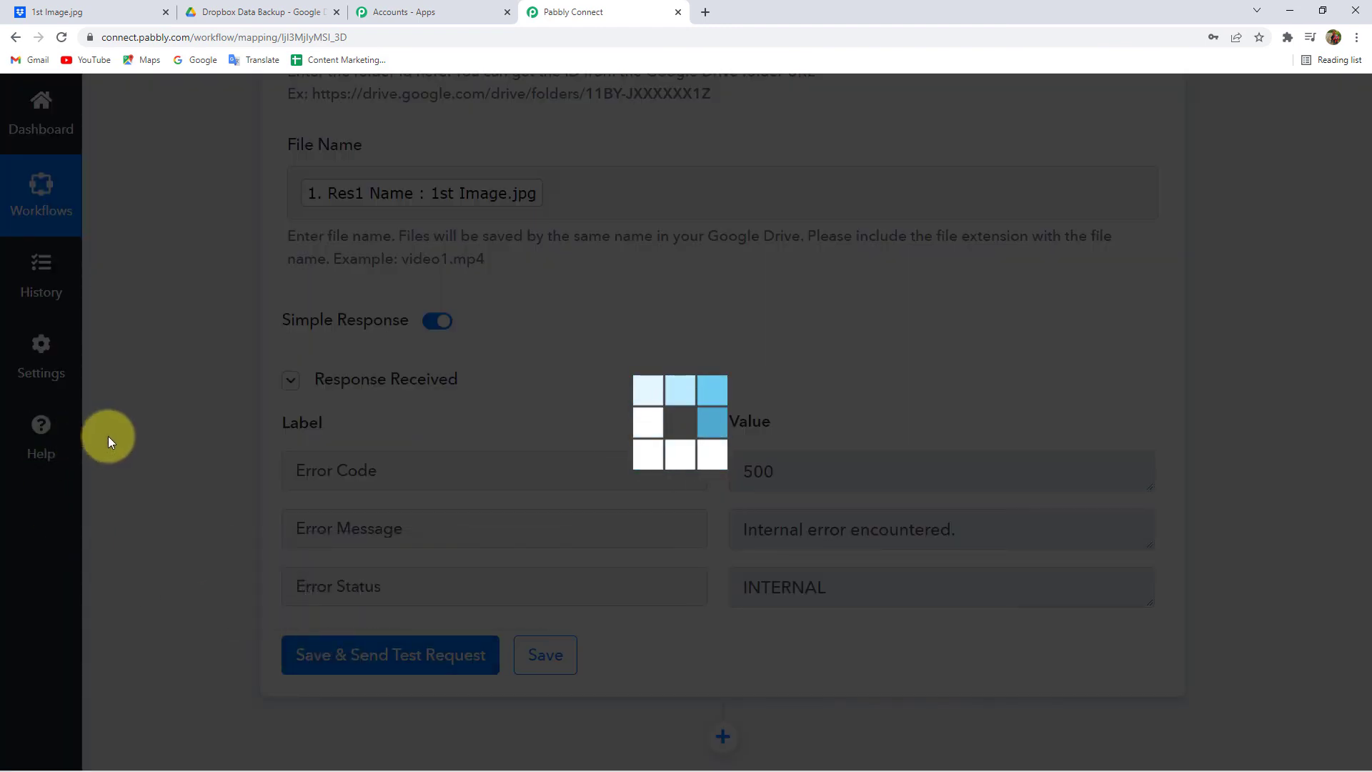
pyautogui.scroll(6, 193, 393)
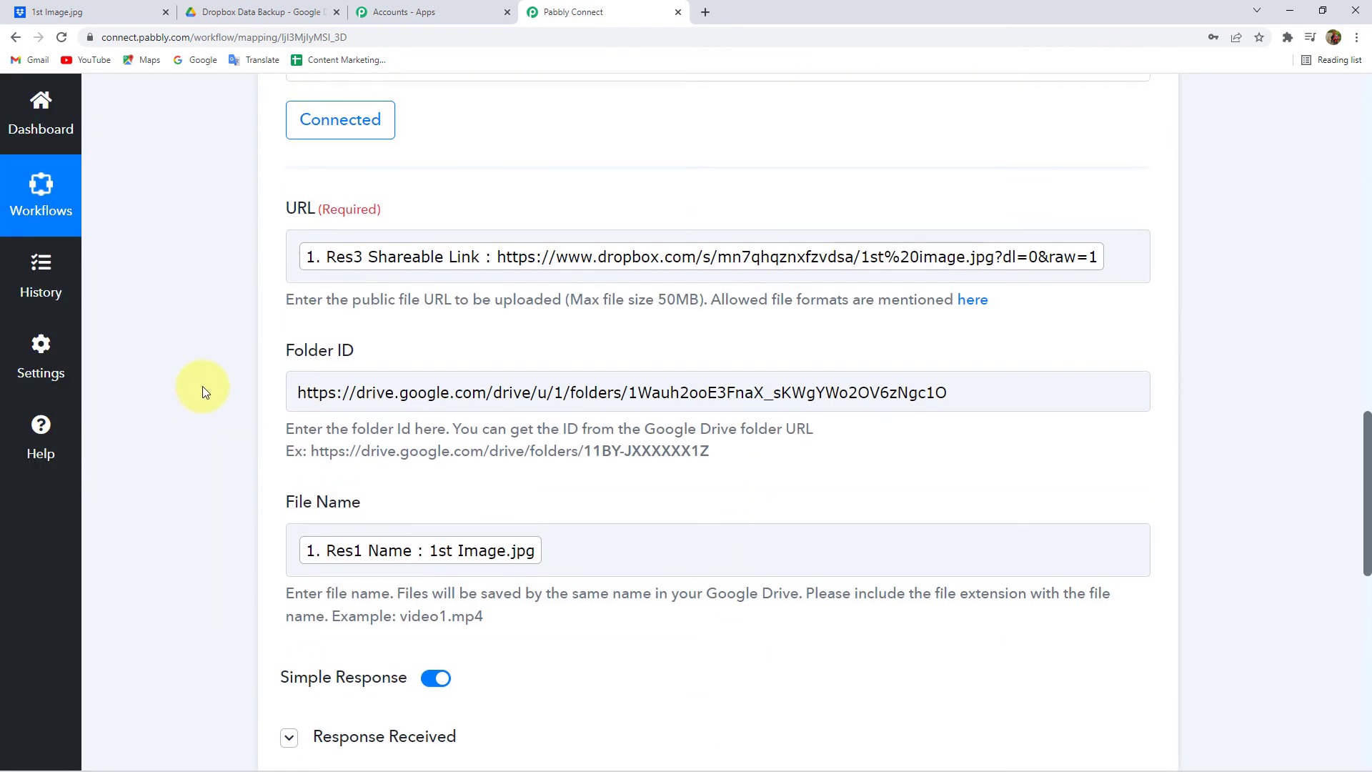
# - Select only the folder ID after /folders/ in the Dropbox Data Backup folder's Drive address
pyautogui.click(227, 12)
pyautogui.click(213, 38)
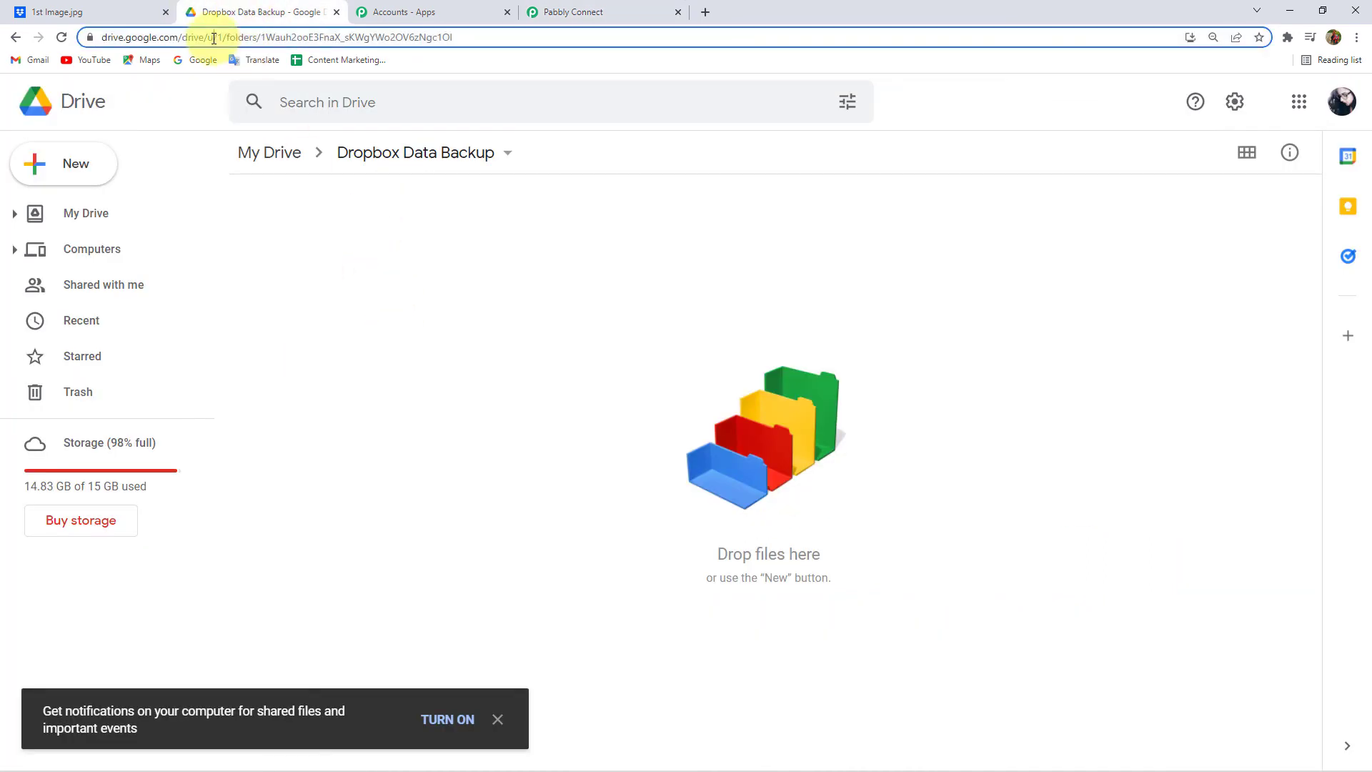
pyautogui.click(277, 37)
pyautogui.moveTo(295, 36); pyautogui.dragTo(505, 47)
pyautogui.hotkey('ctrl', 'c')
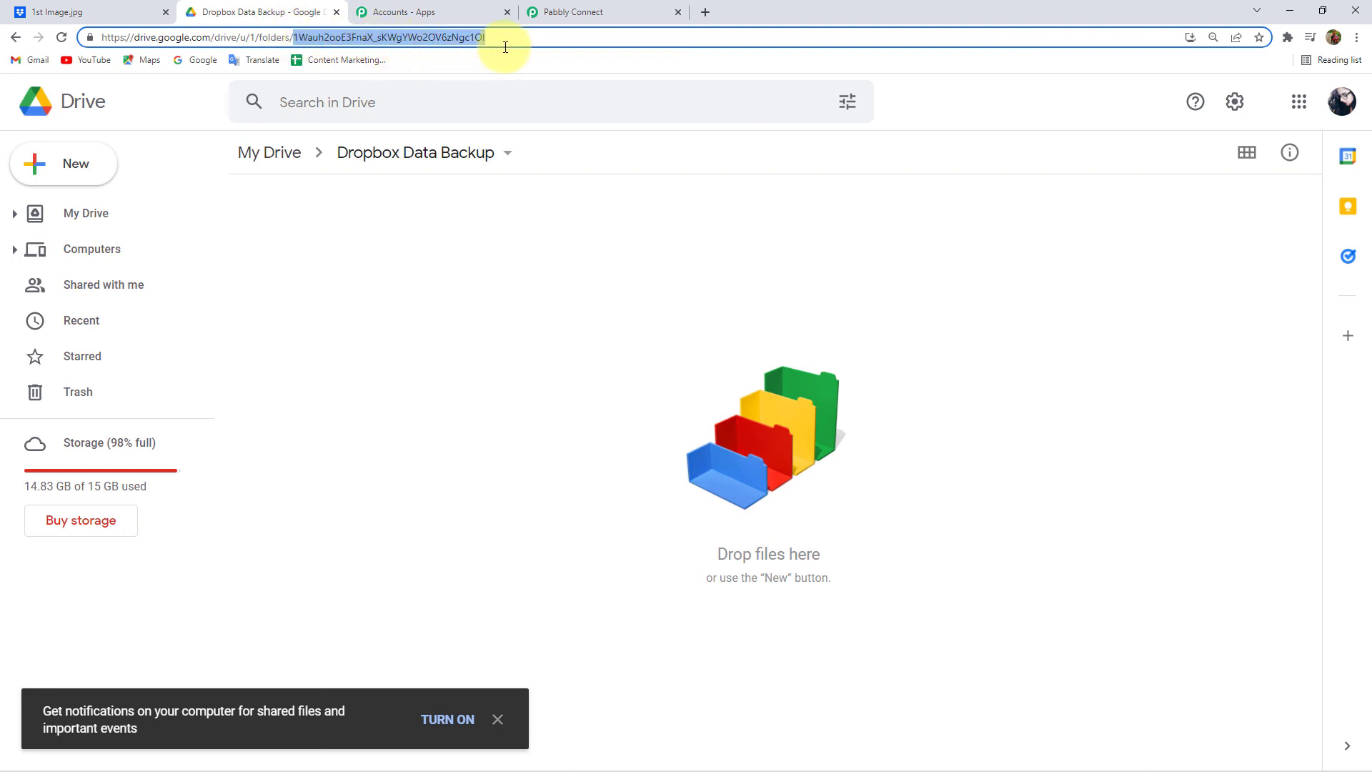
pyautogui.click(564, 10)
# - Replace the Folder ID URL with only the pasted Drive folder ID and resend the upload test
pyautogui.click(954, 461)
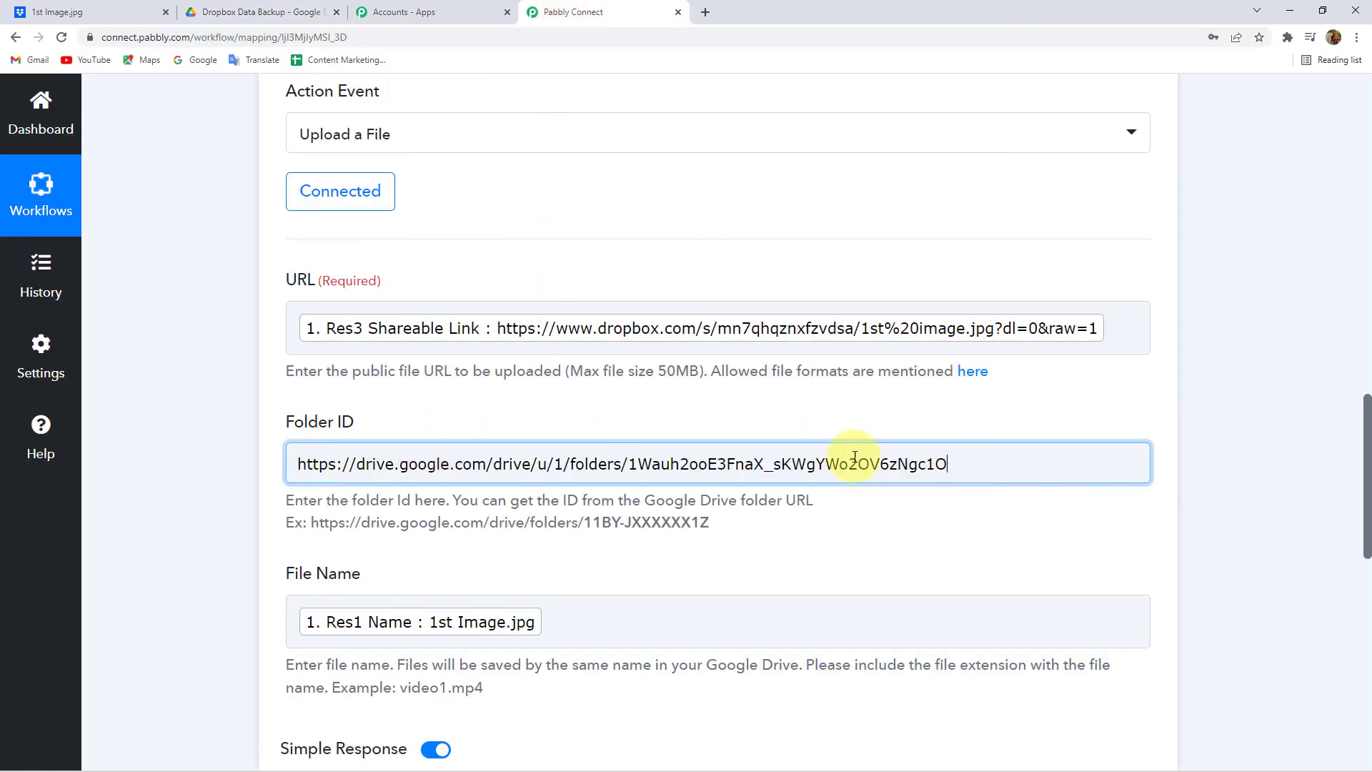
pyautogui.hotkey('ctrl', 'a')
pyautogui.press('BackSpace')
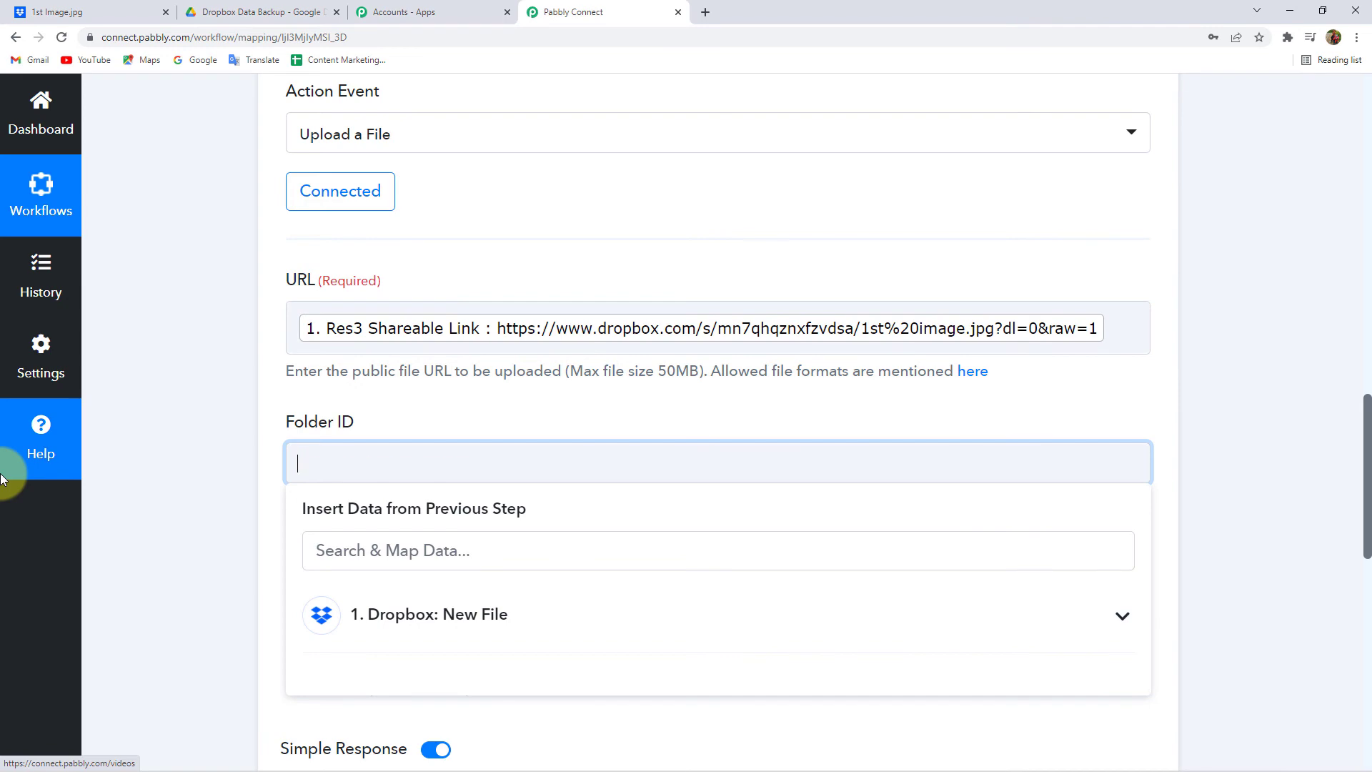
pyautogui.click(173, 487)
pyautogui.click(413, 465)
pyautogui.hotkey('ctrl', 'v')
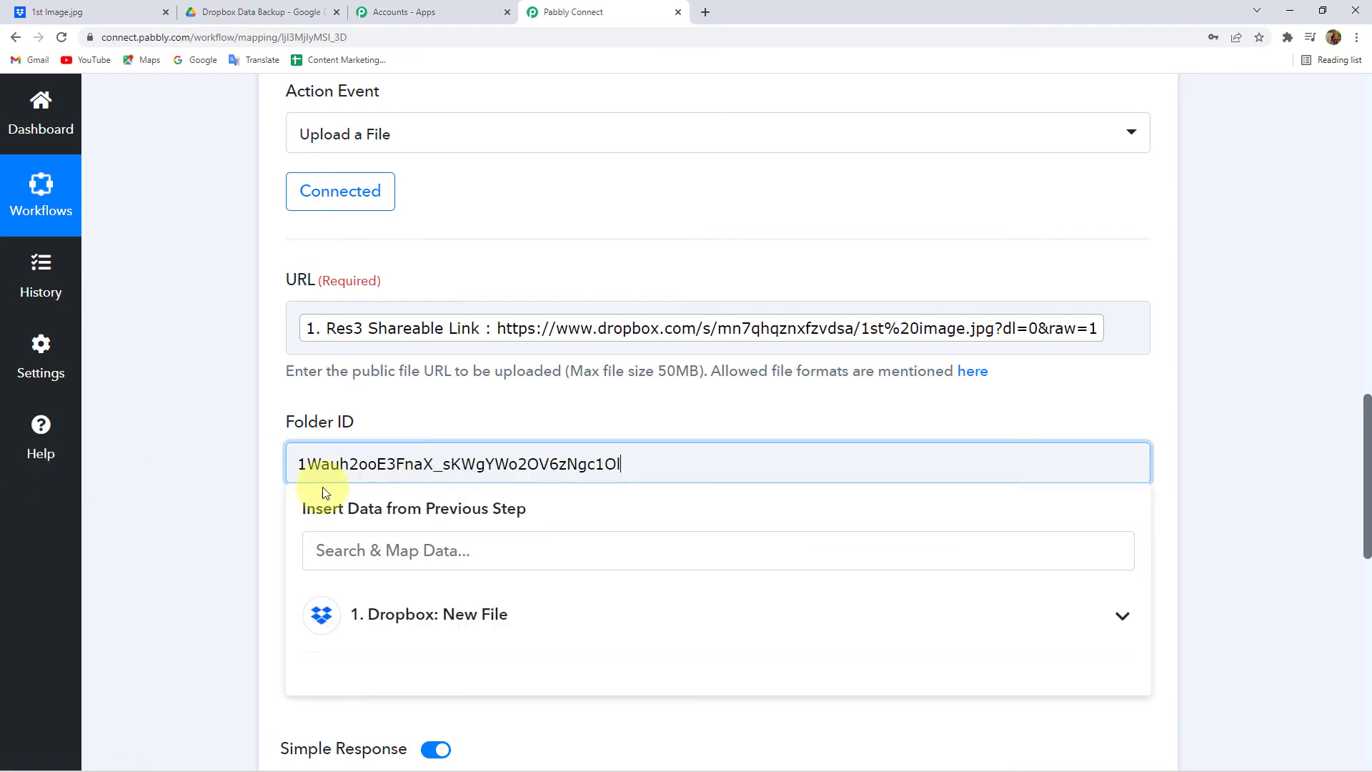
pyautogui.click(228, 457)
pyautogui.scroll(-7, 236, 464)
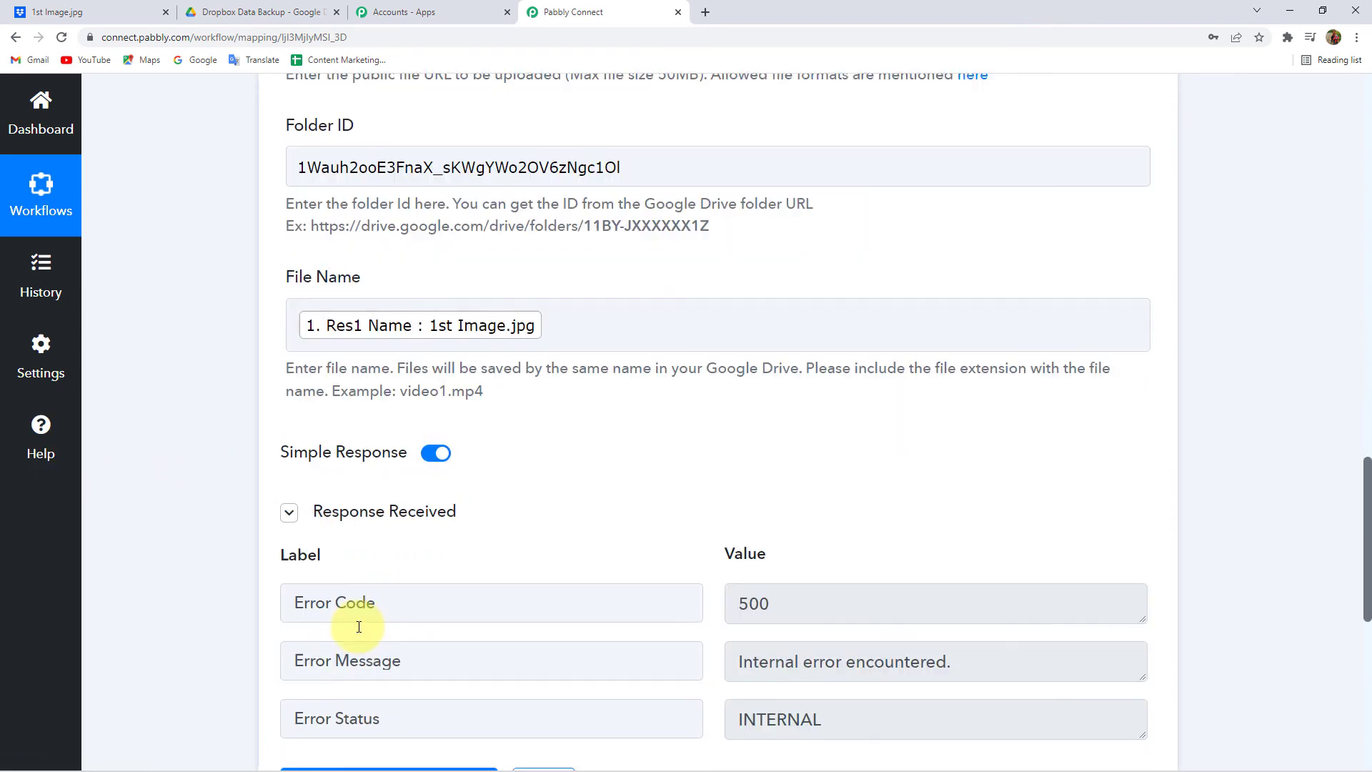
pyautogui.click(458, 583)
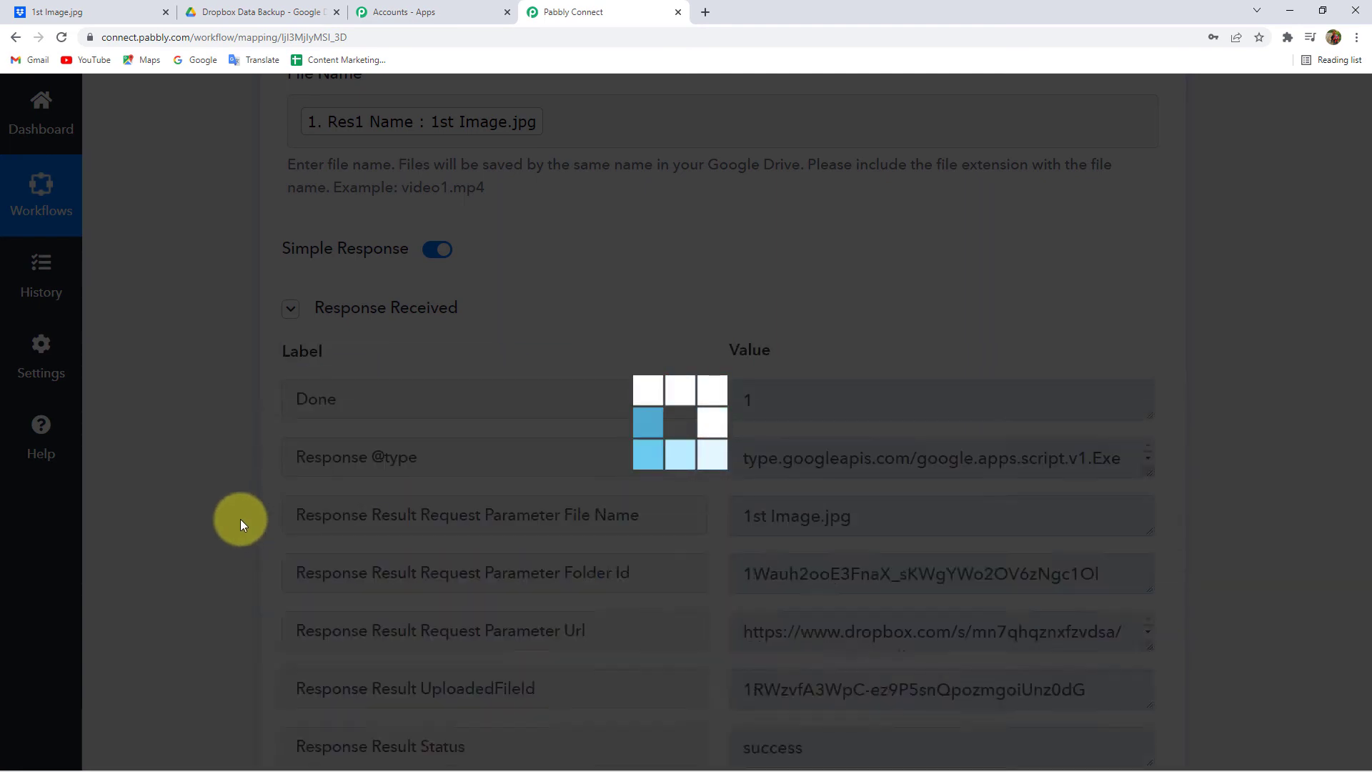
# - Compare the Drive folder's URL ID with the Folder ID value in the Pabbly workflow
pyautogui.scroll(2, 240, 518)
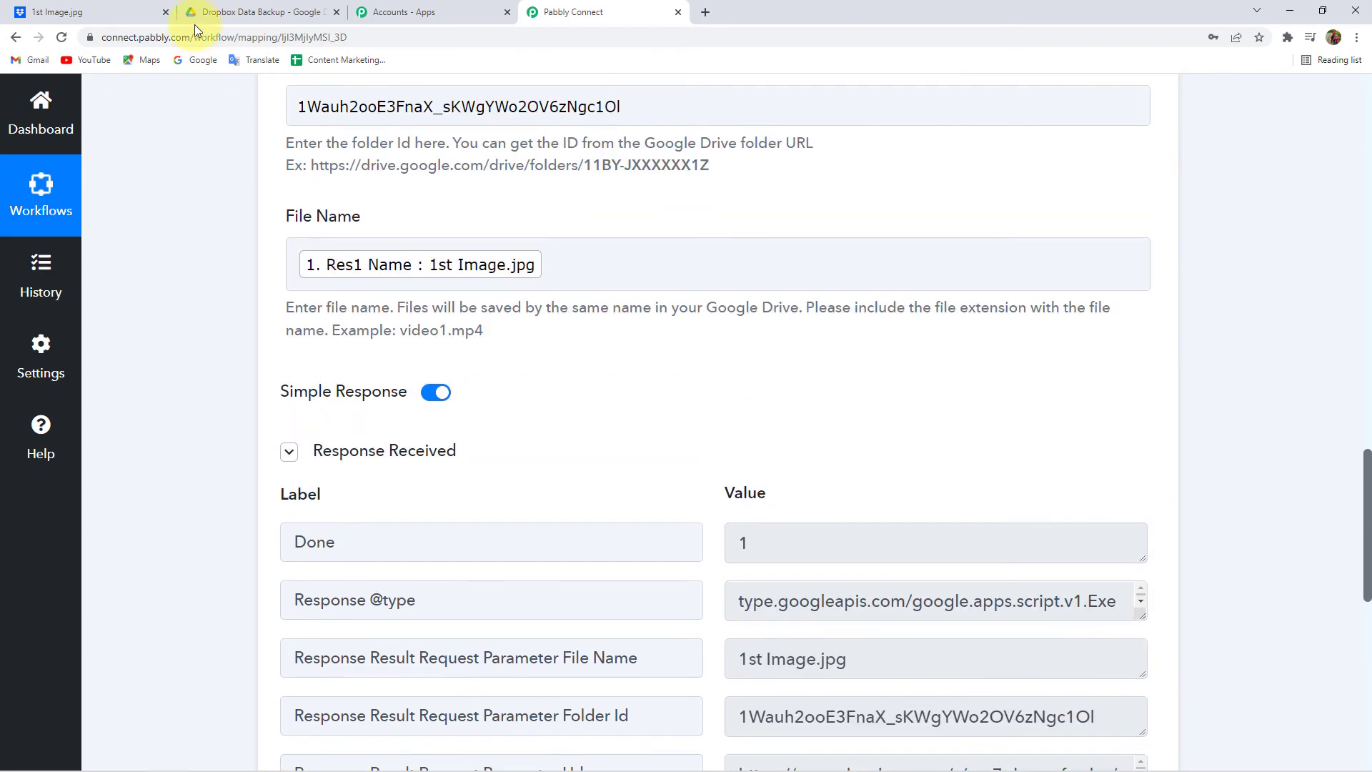
pyautogui.click(243, 12)
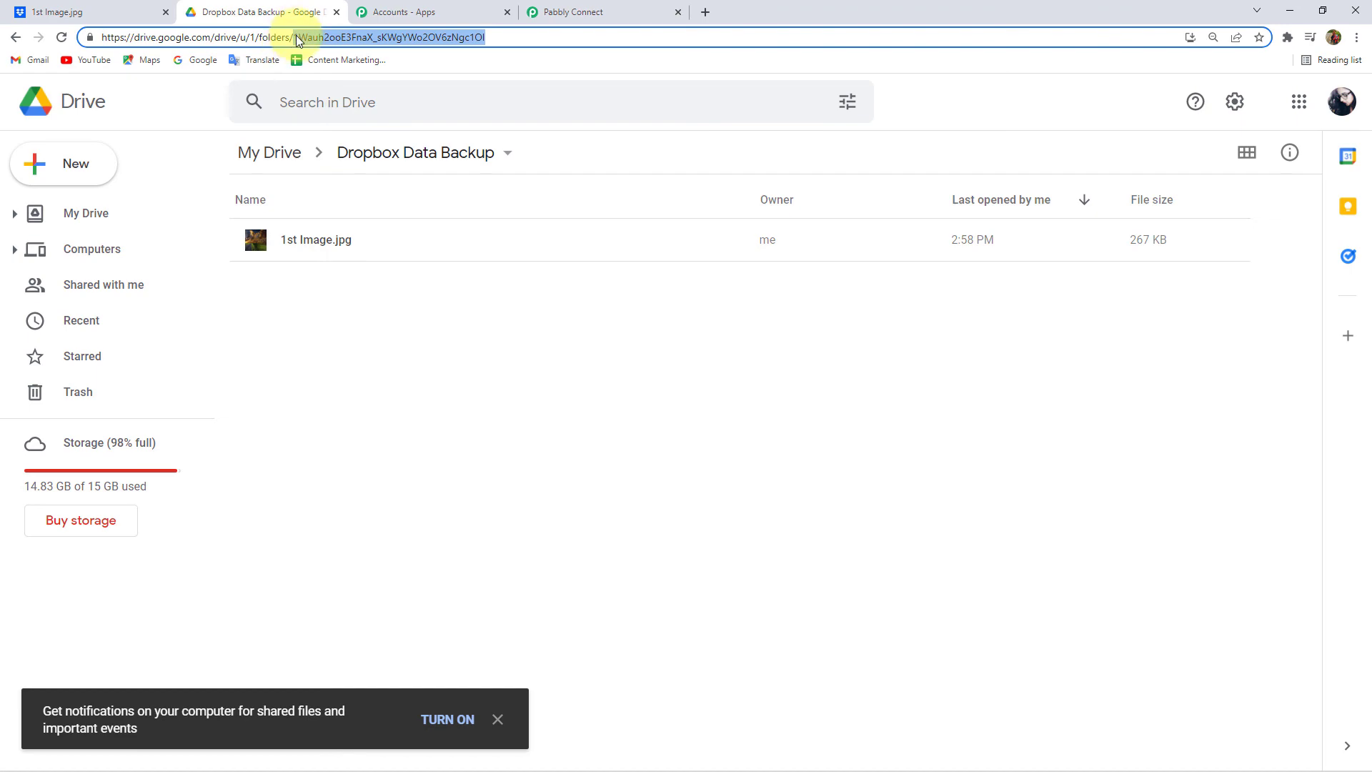
pyautogui.click(568, 12)
pyautogui.scroll(3, 520, 419)
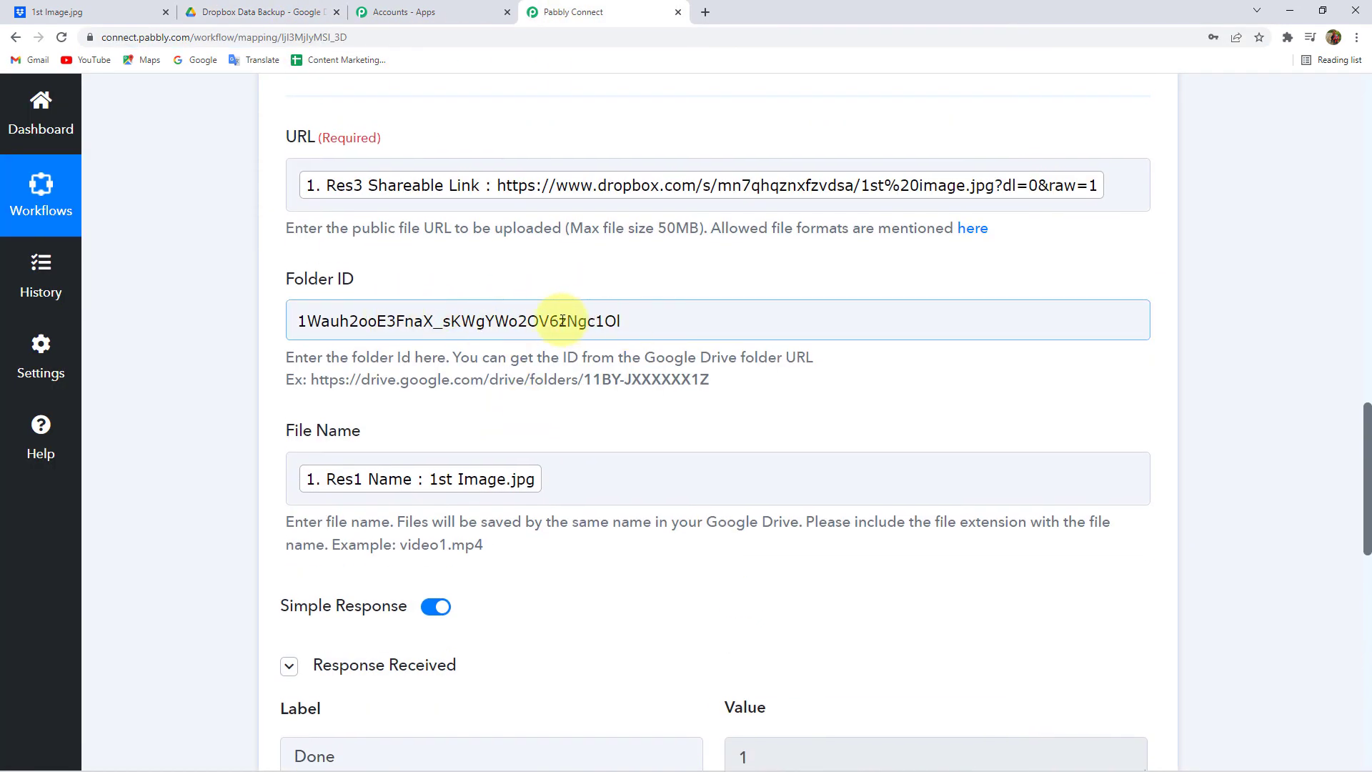
pyautogui.click(285, 16)
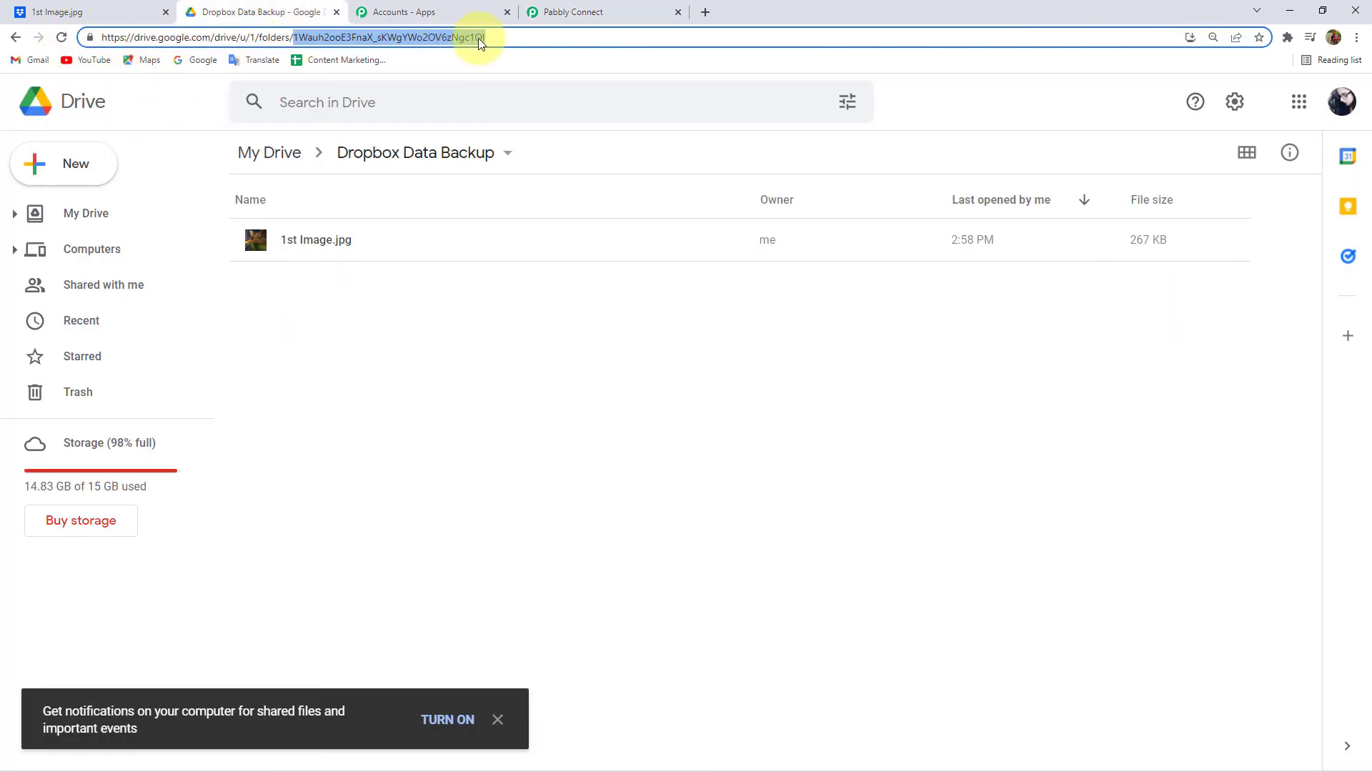
pyautogui.click(564, 13)
pyautogui.click(666, 325)
pyautogui.scroll(-8, 224, 362)
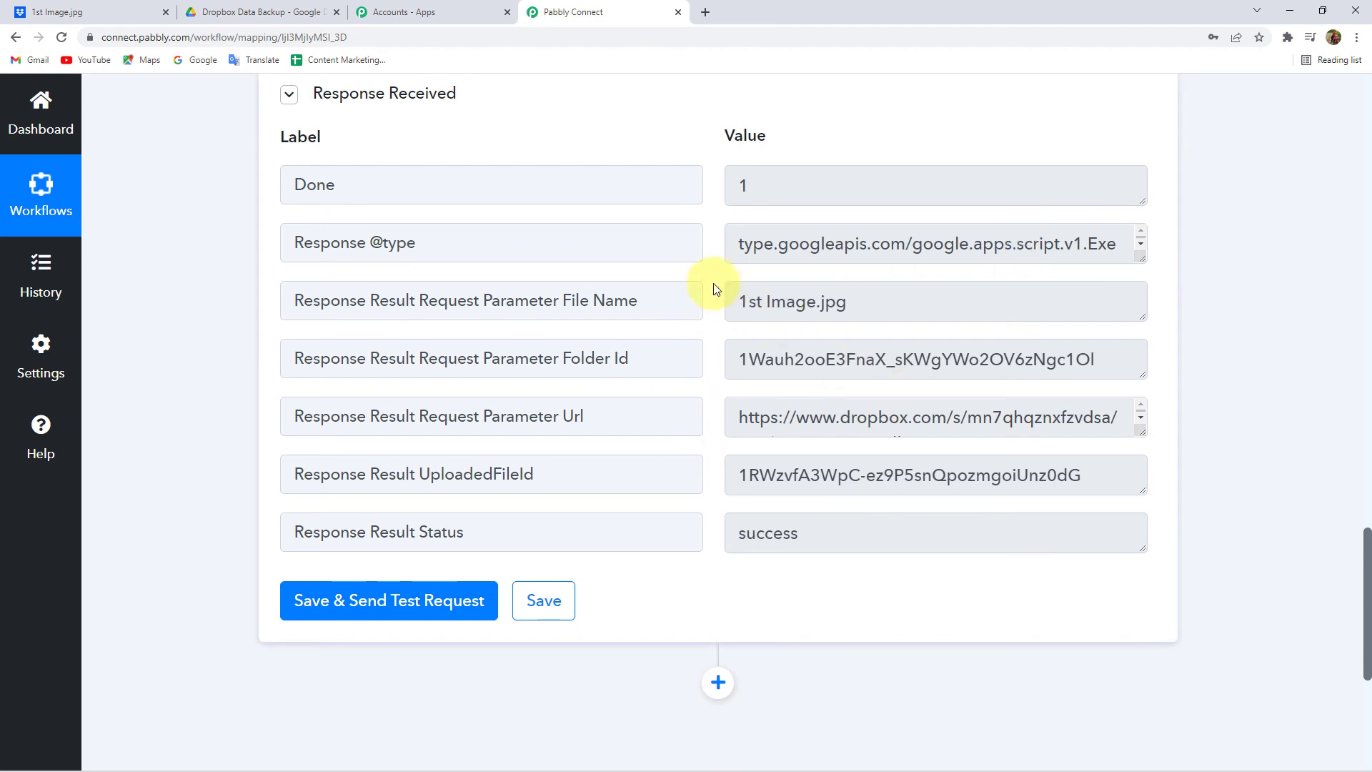
# - Preview the uploaded 1st Image.jpg in the Dropbox Data Backup folder, then close it
pyautogui.click(212, 14)
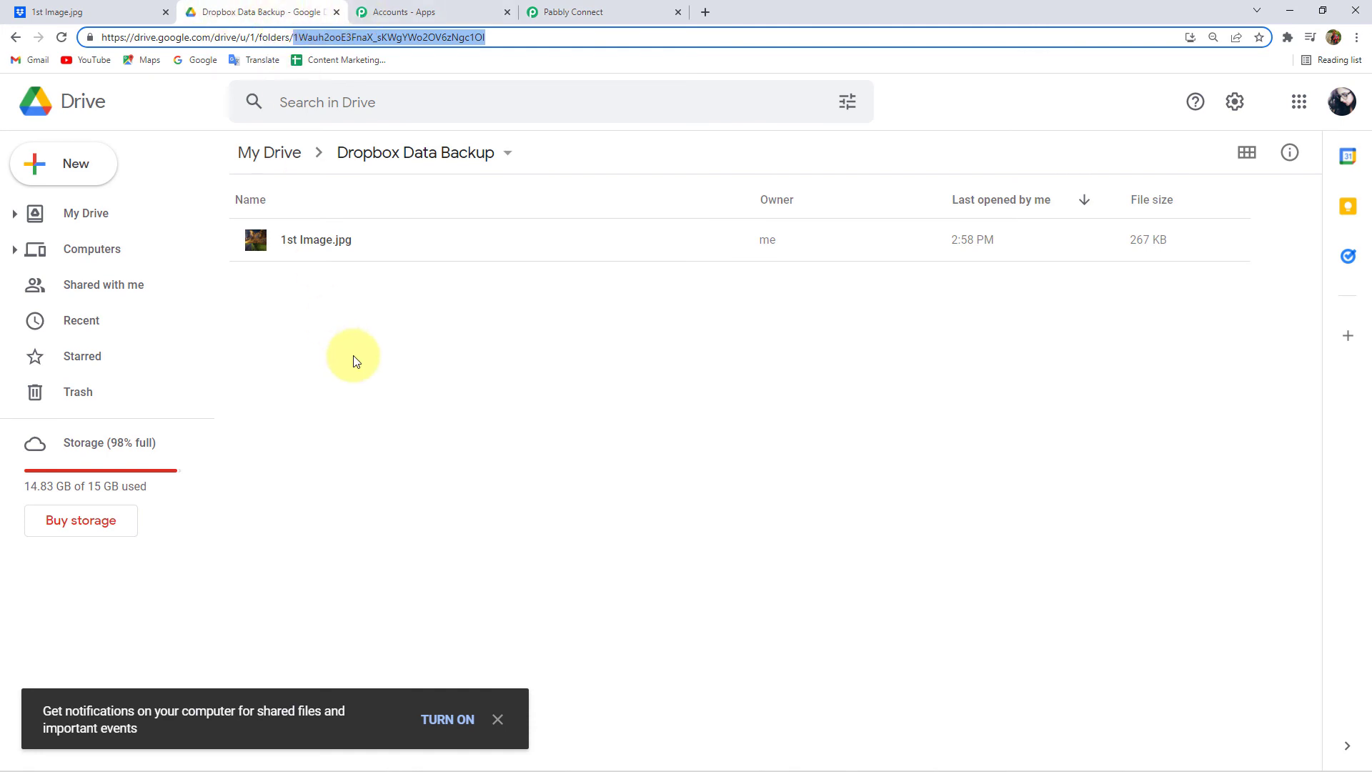
pyautogui.click(506, 318)
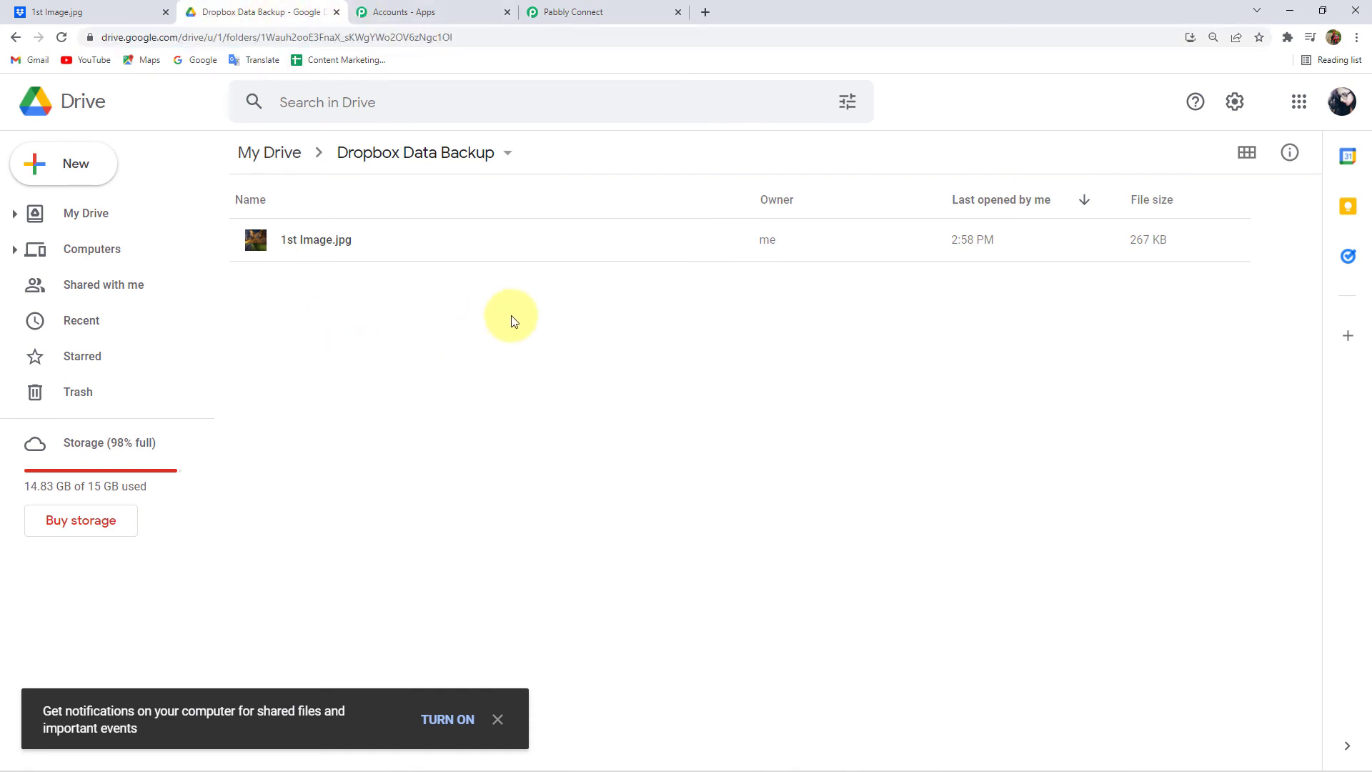
pyautogui.doubleClick(332, 242)
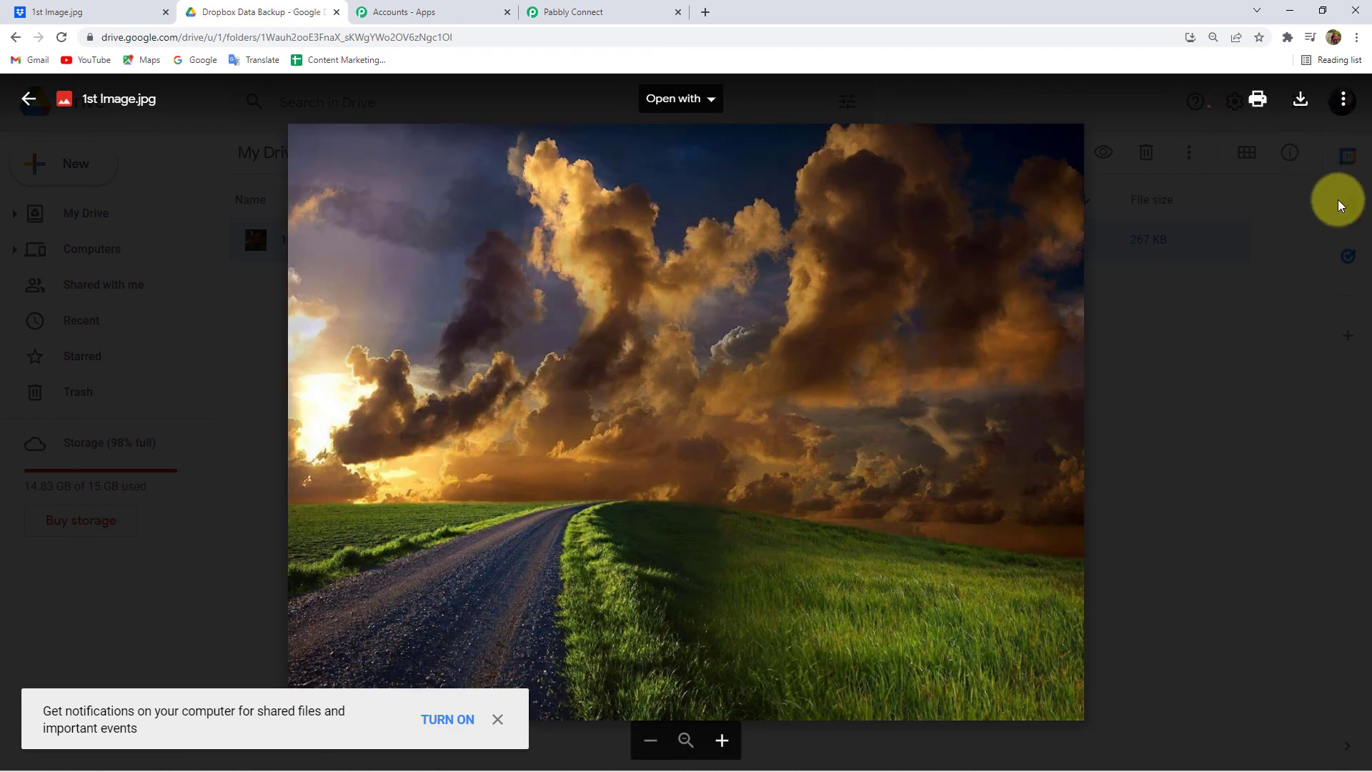
pyautogui.press('Escape')
pyautogui.click(560, 12)
# - Collapse the Dropbox New File trigger so both steps show, and recheck the Drive folder
pyautogui.scroll(10, 321, 358)
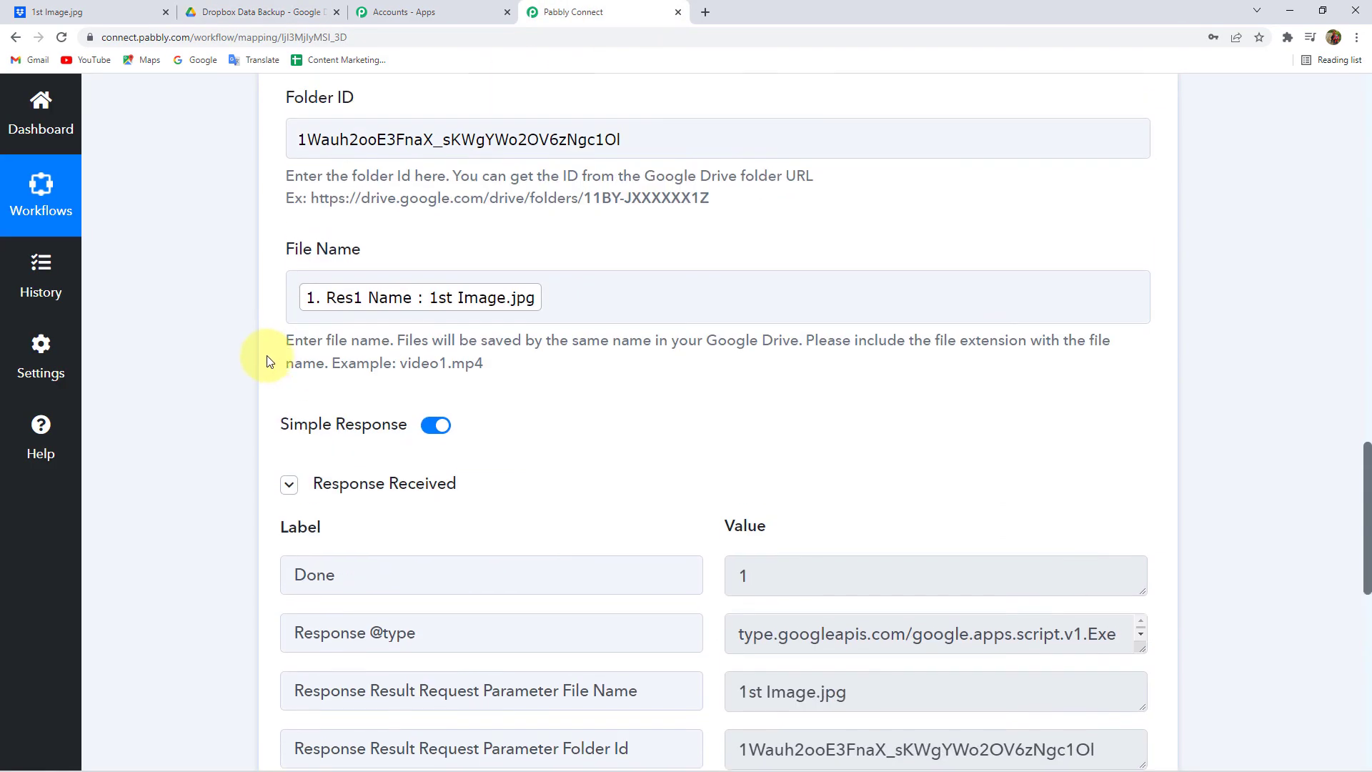
pyautogui.scroll(15, 268, 361)
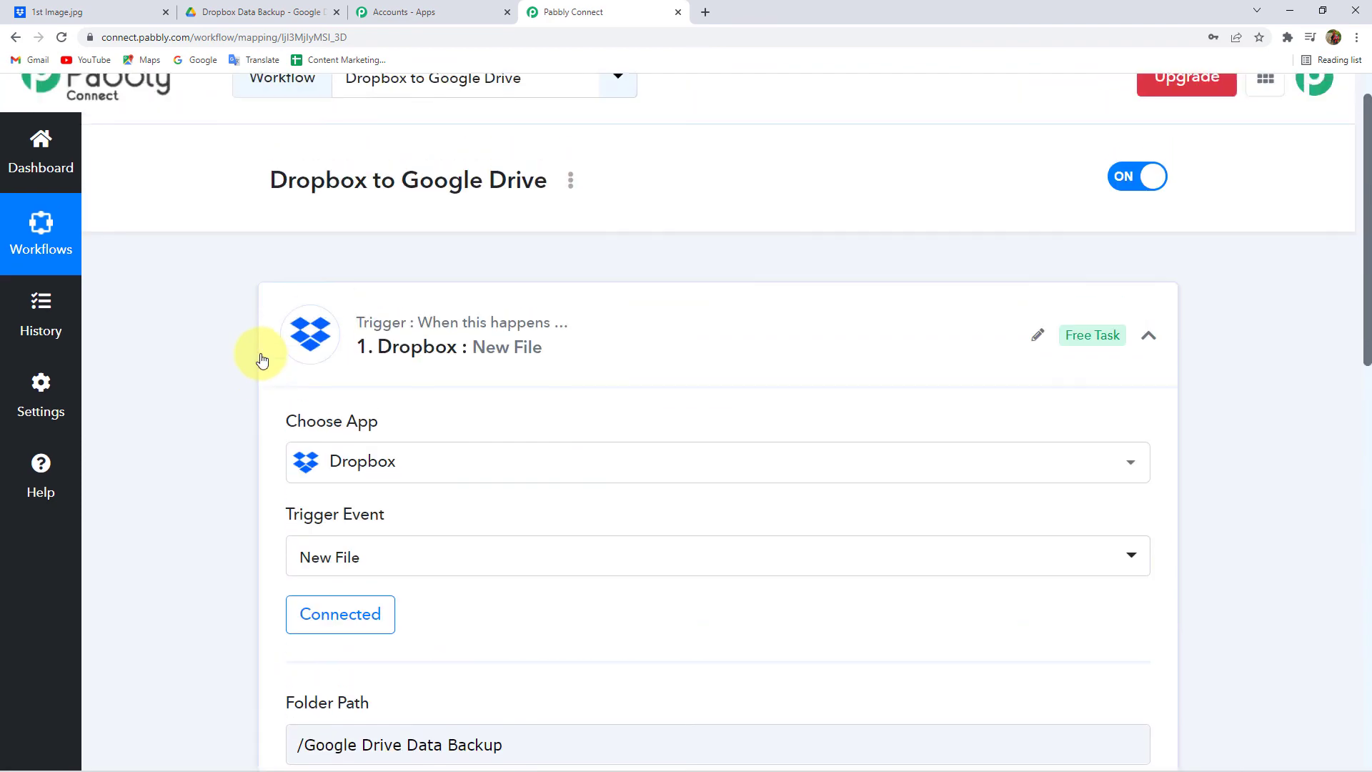
pyautogui.click(463, 397)
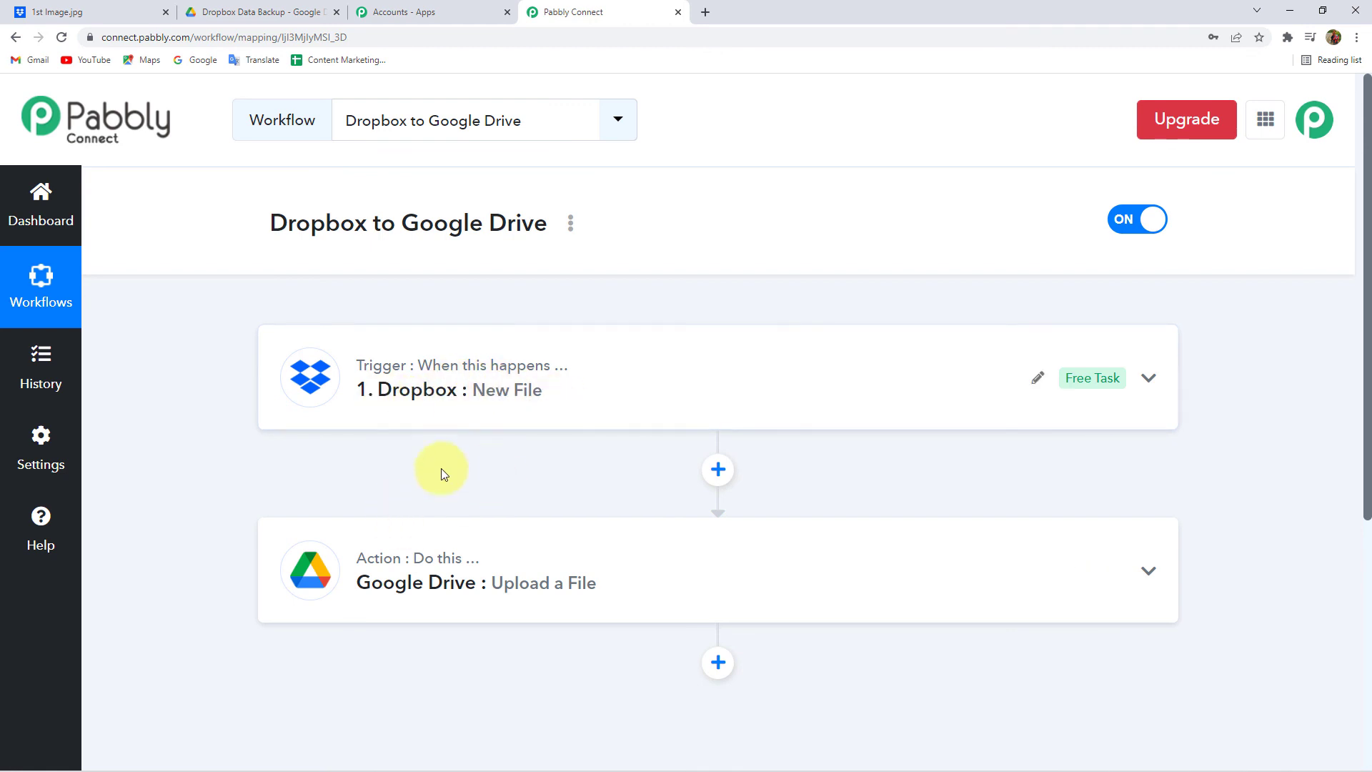
pyautogui.click(214, 11)
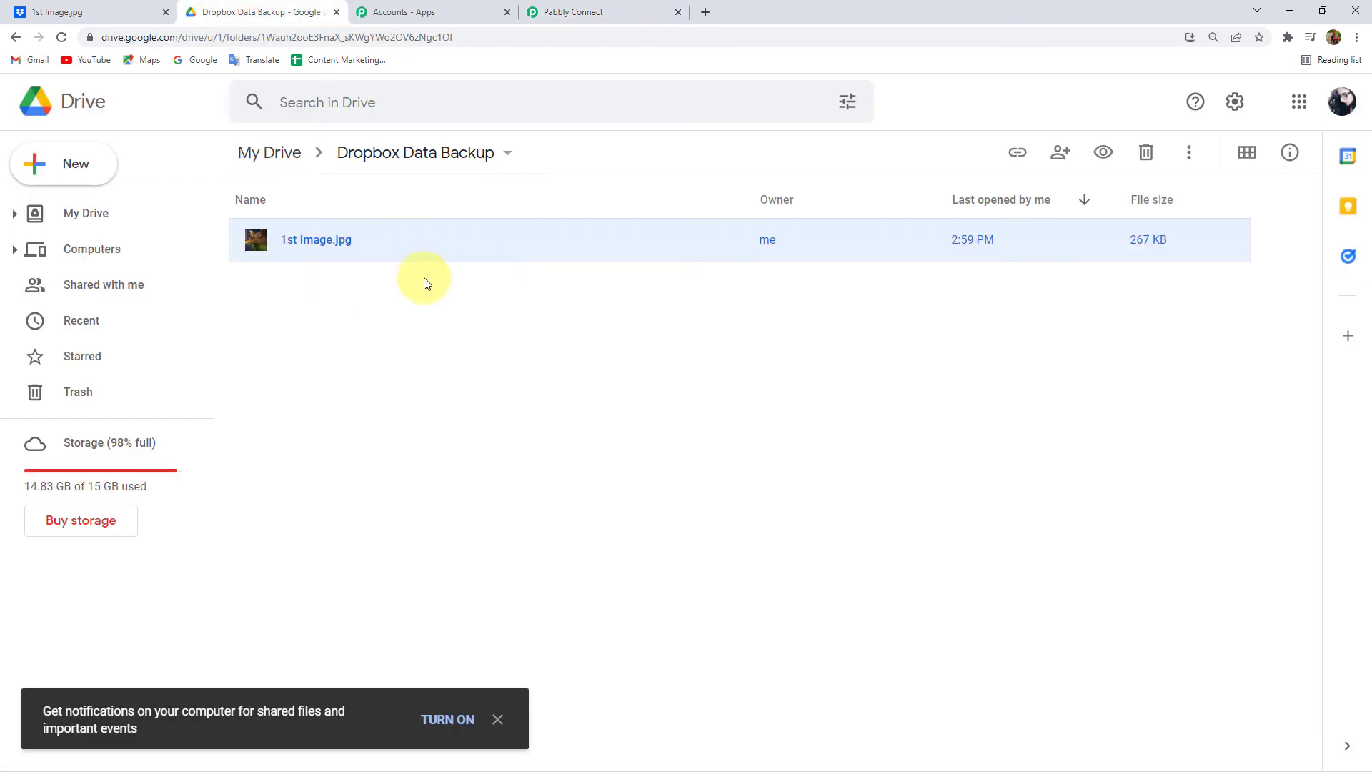
pyautogui.click(584, 14)
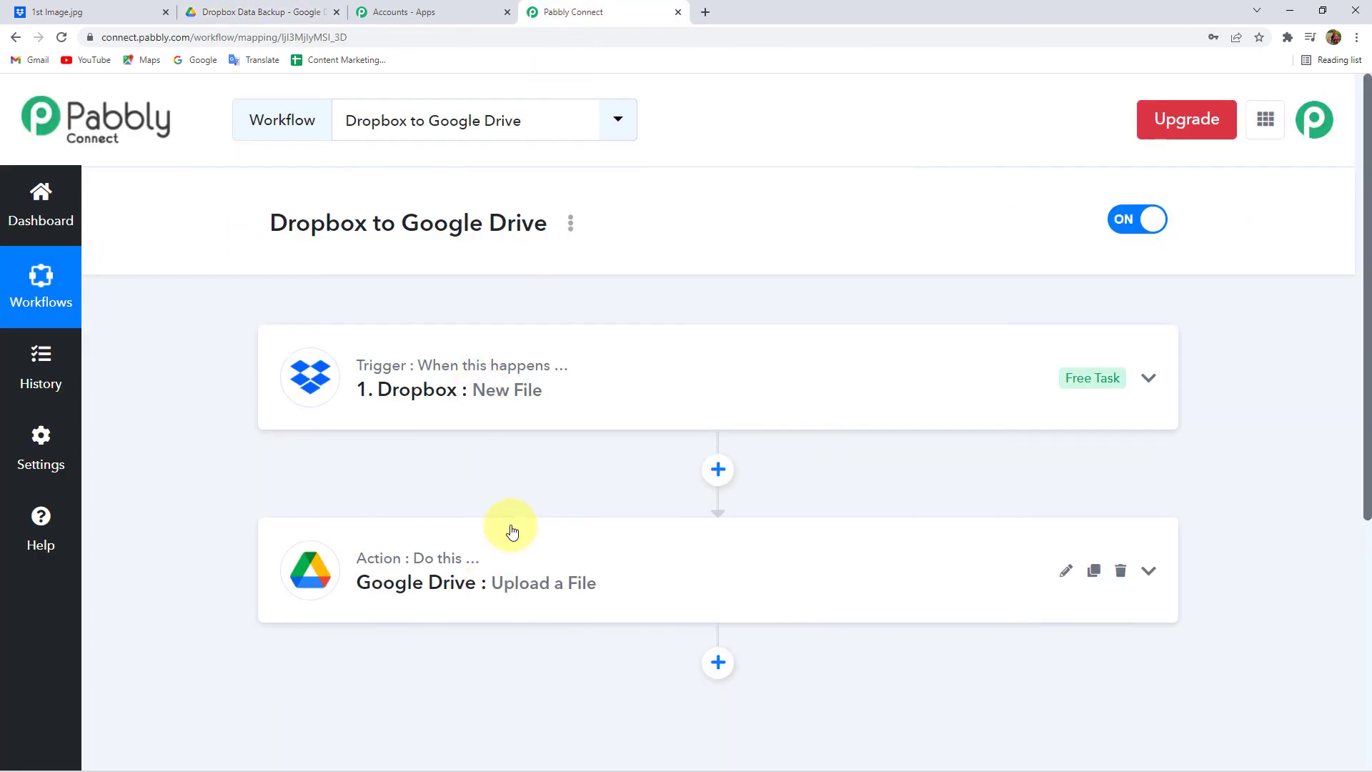